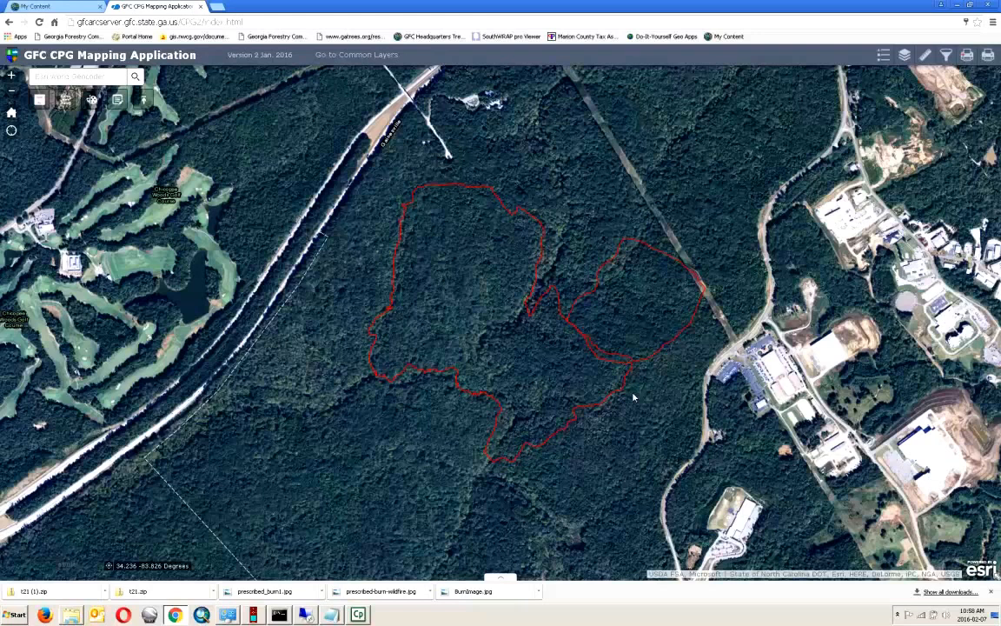
- Inspect the attribute details of the left and right burn areas
left_click(525, 354)
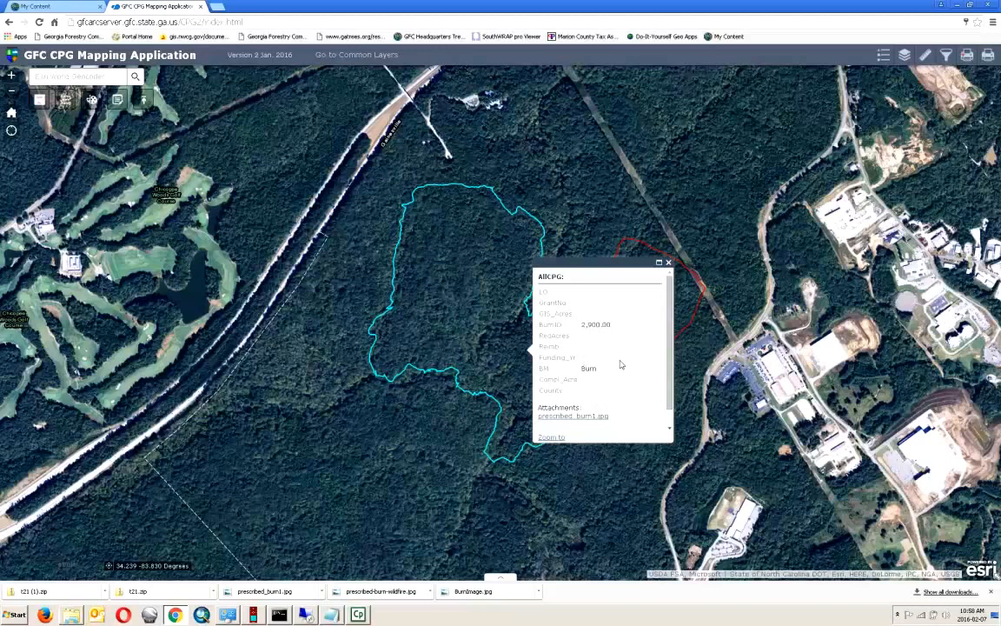
left_click(668, 263)
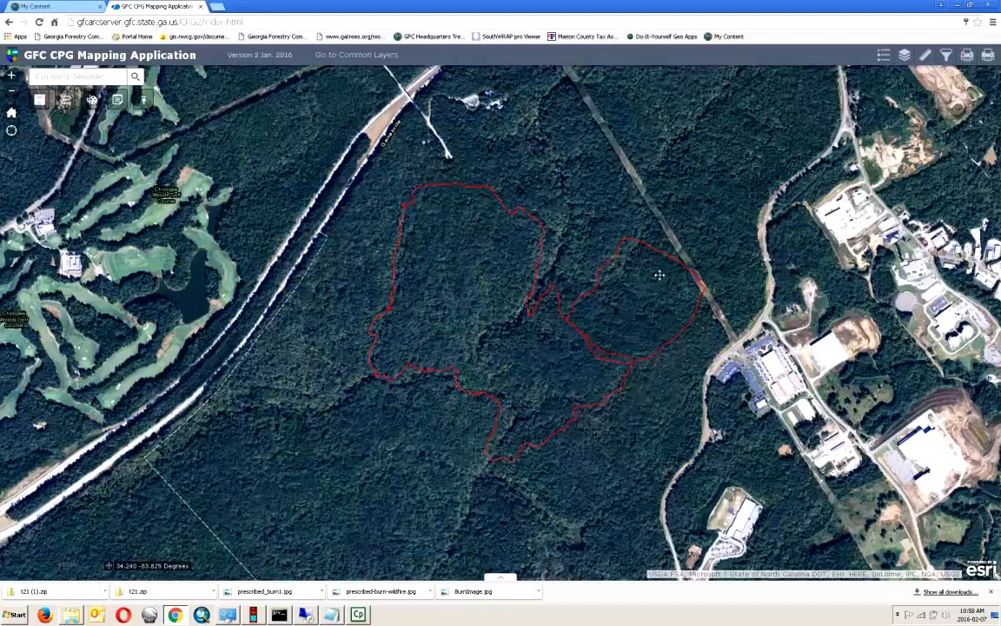
left_click(648, 293)
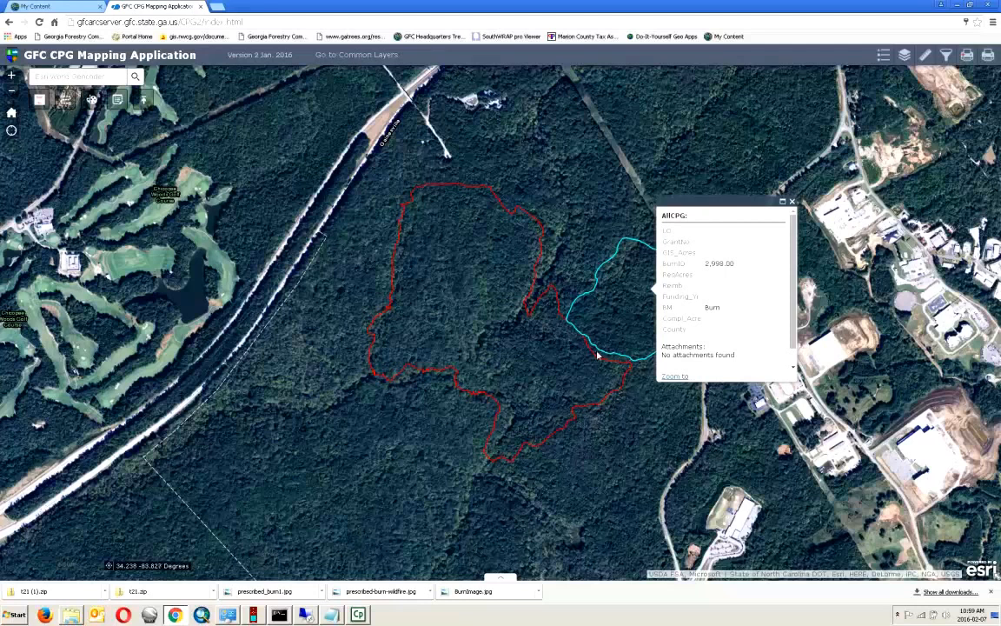
left_click(792, 201)
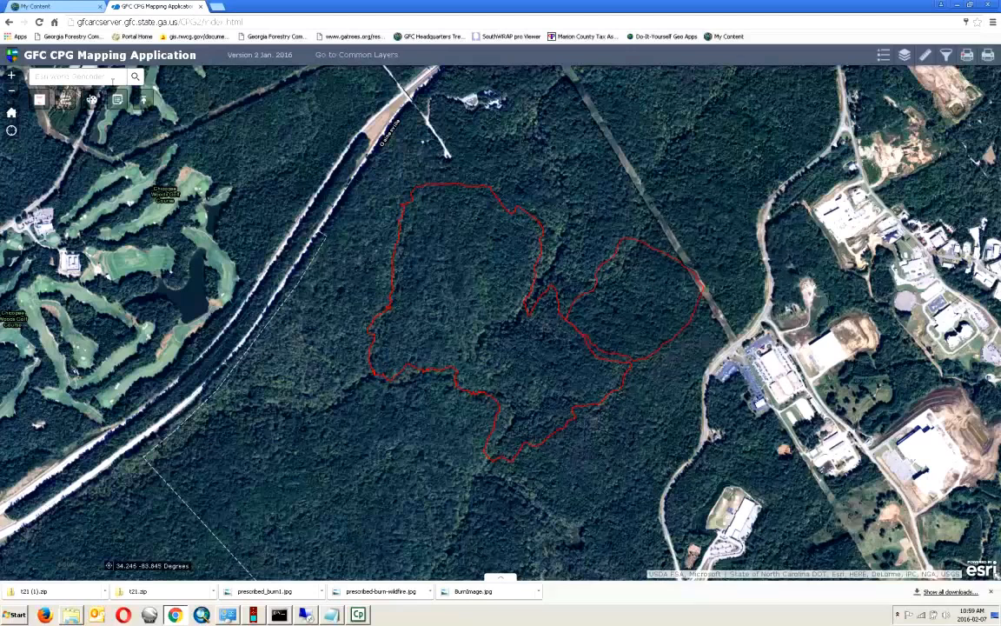
- In the Edit widget, put the BurnID 2900 polygon into vertex editing instead of the right polygon
left_click(118, 100)
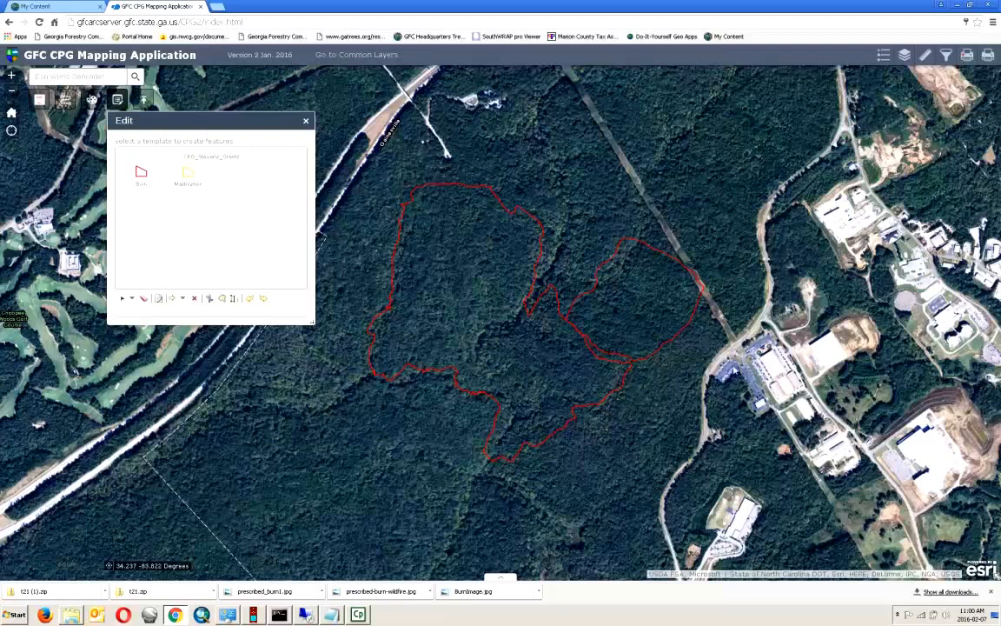
left_click(631, 315)
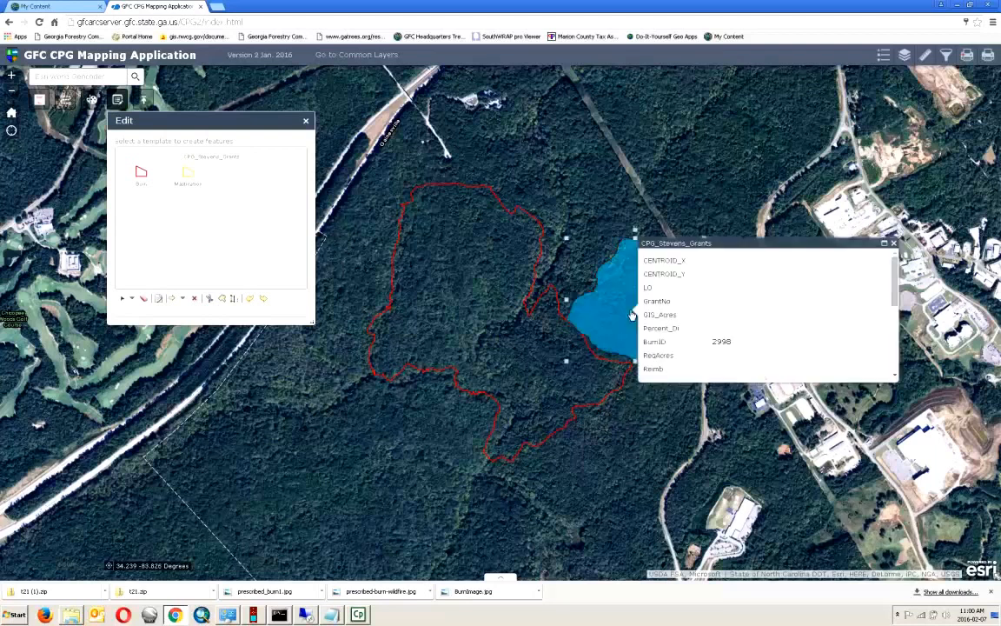
left_click(611, 357)
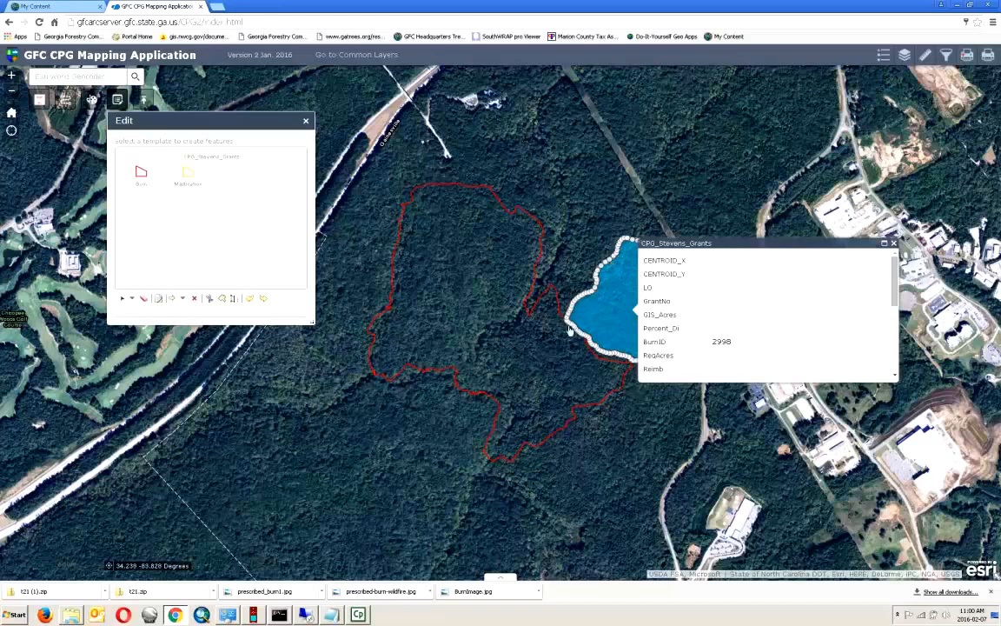
left_click(564, 428)
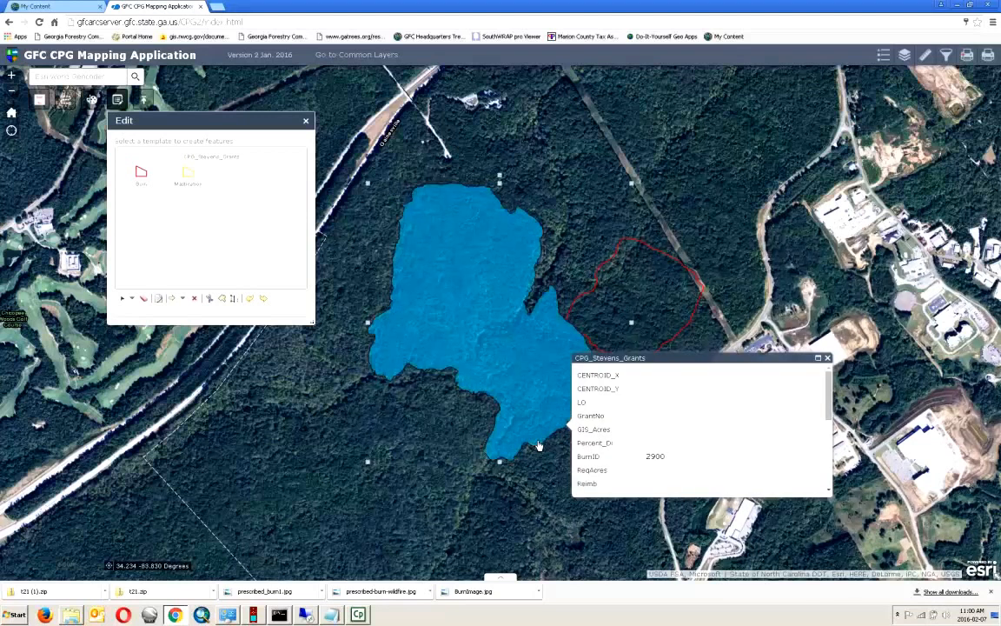
left_click(538, 445)
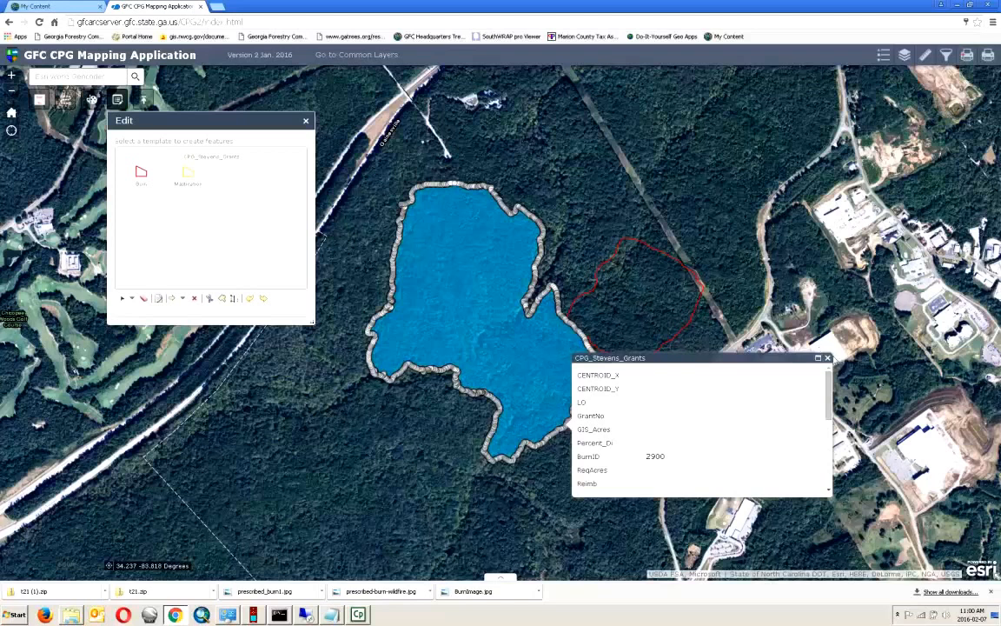
left_click(827, 358)
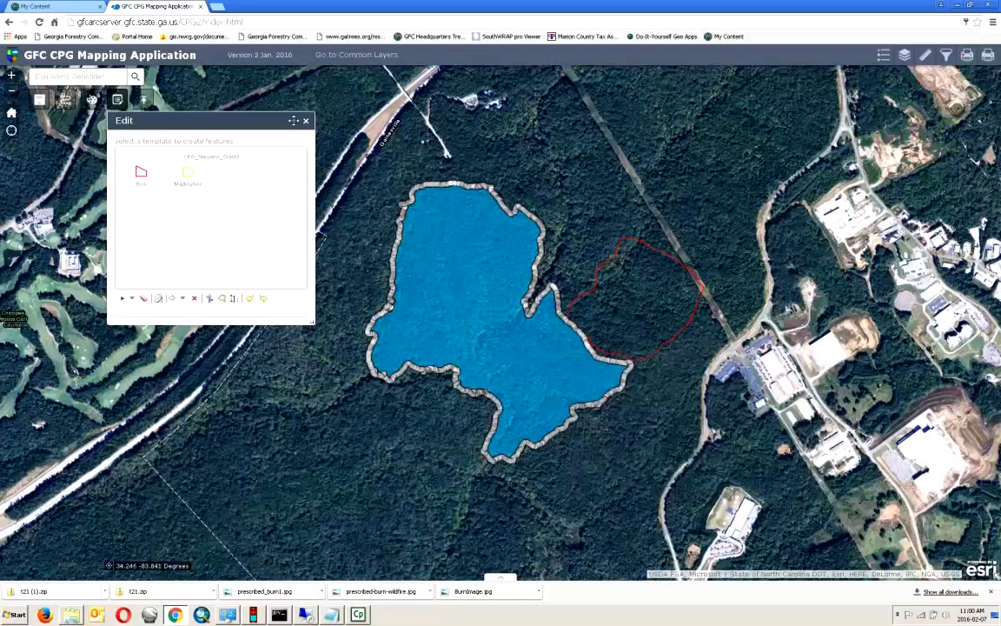
- Close the Edit panel, then review and dismiss the BurnID 2900 attribute popup
left_click(306, 121)
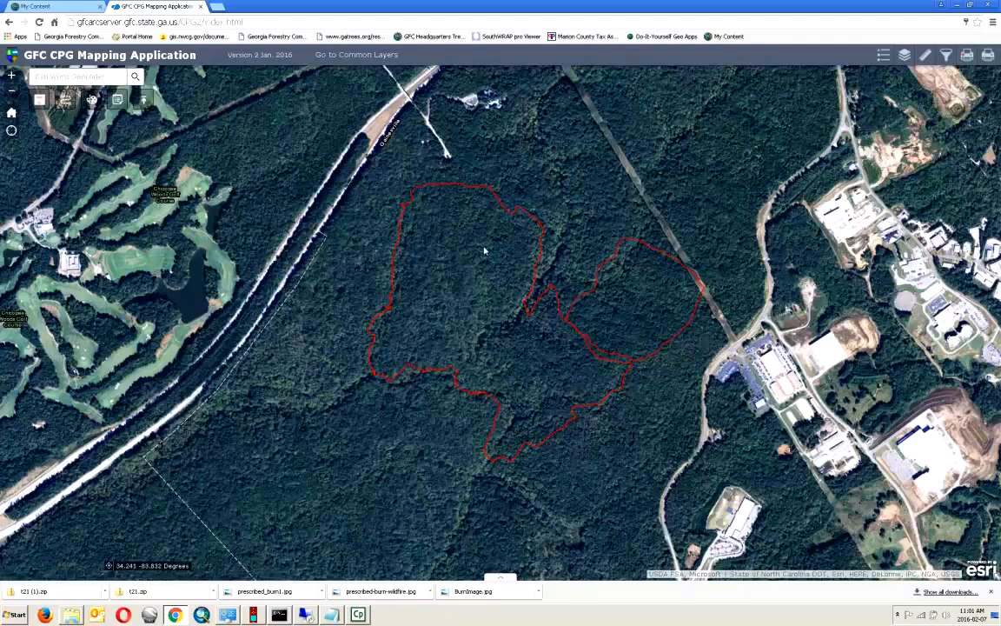
left_click(502, 260)
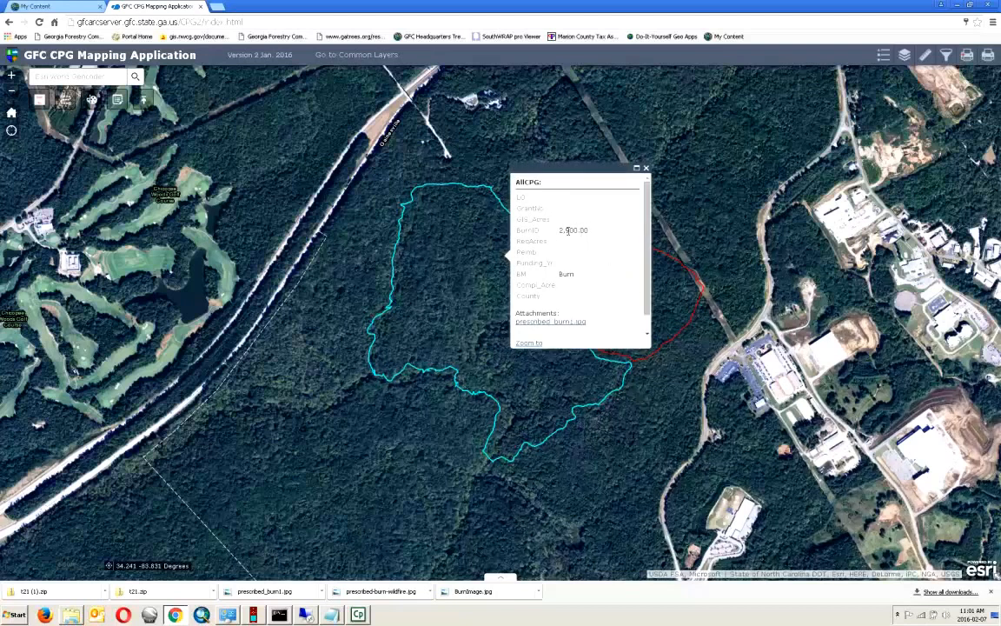
left_click(646, 169)
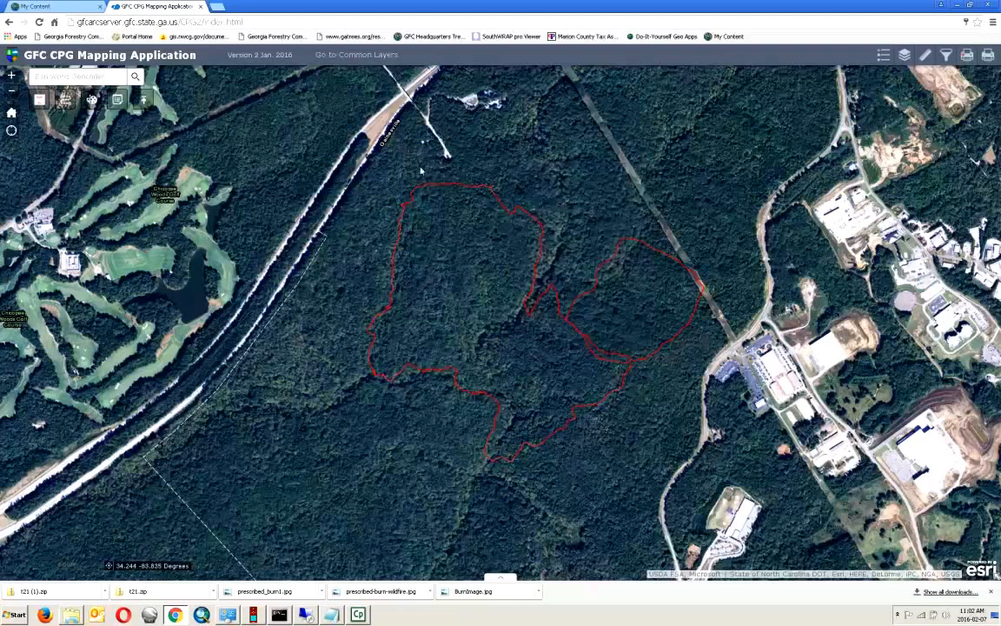
- Switch to the CPG_Common_Layers web map and show its layer list
left_click(356, 55)
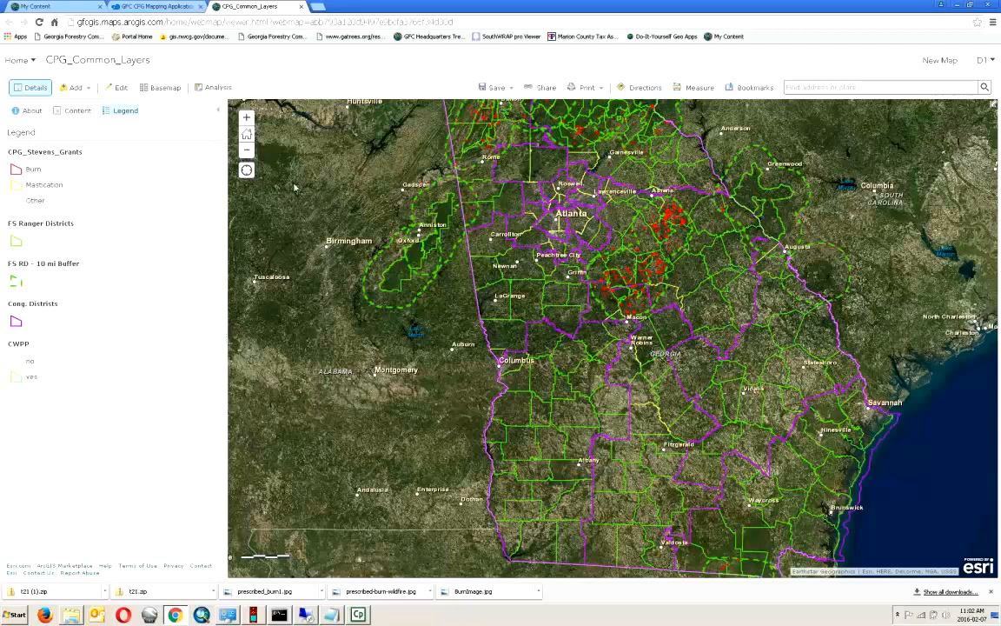
left_click(75, 111)
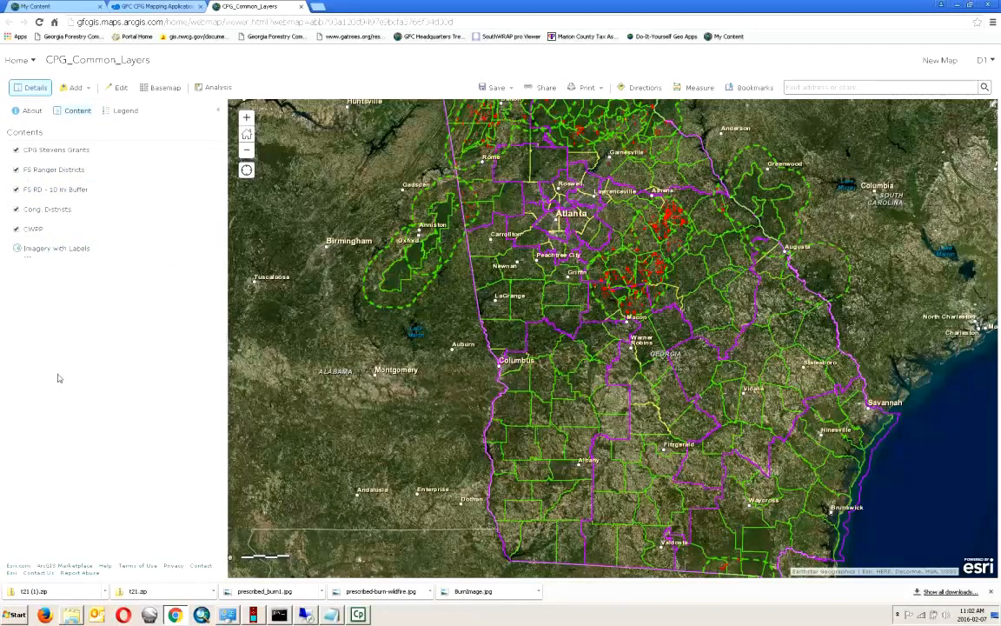
mouse_move(53, 200)
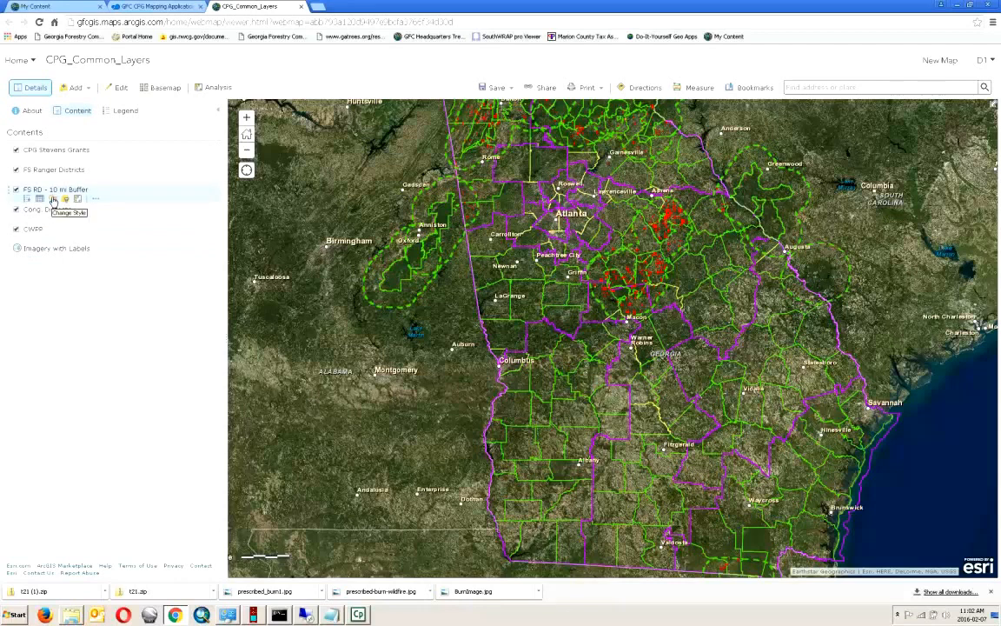
mouse_move(54, 152)
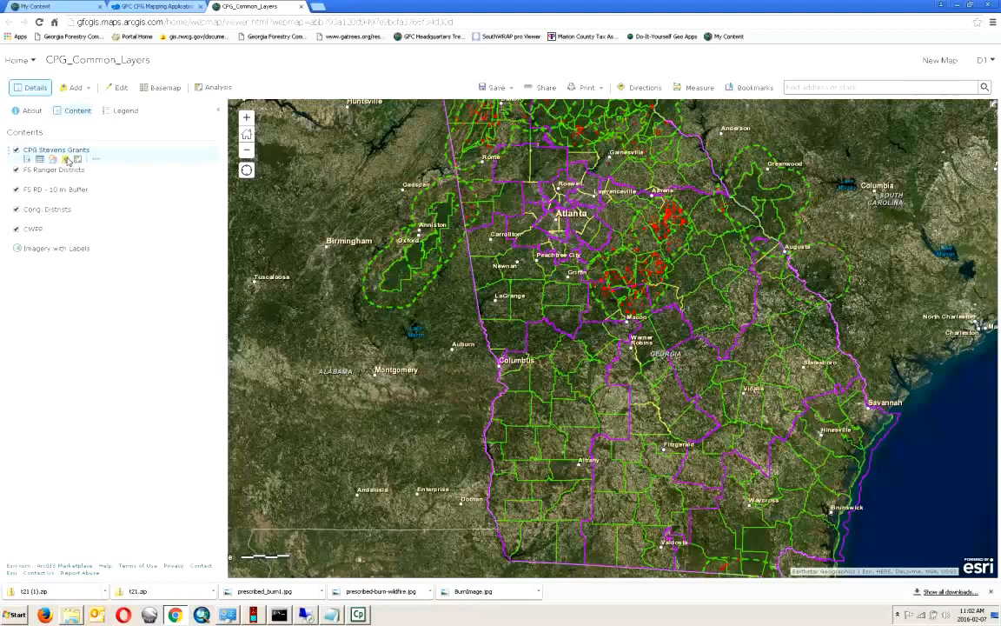
- Filter CPG Stevens Grants to BurnID 2900 and zoom to that burn
left_click(66, 160)
left_click(421, 278)
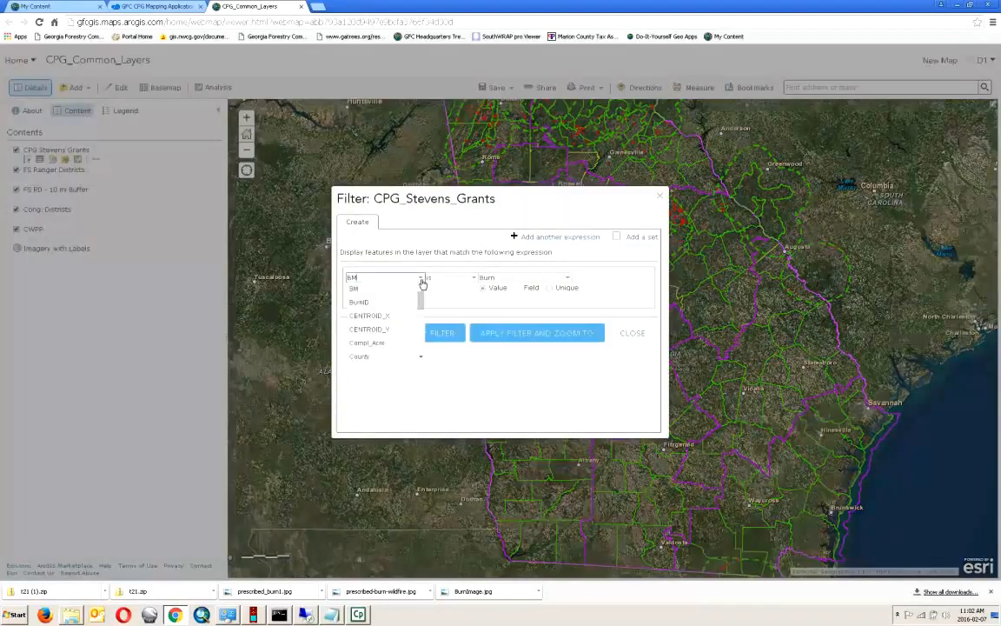
left_click(388, 300)
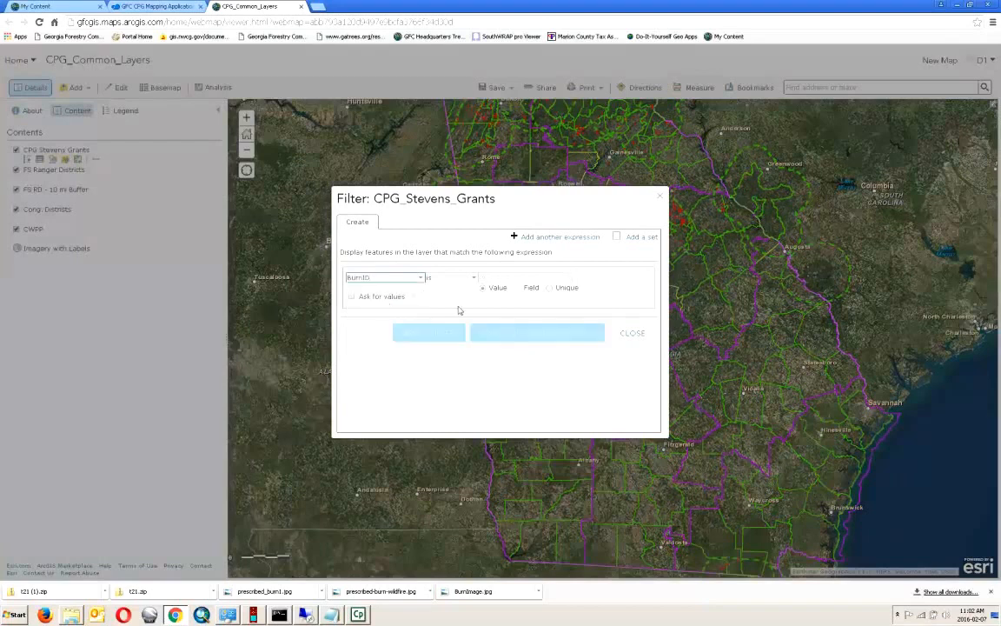
left_click(550, 288)
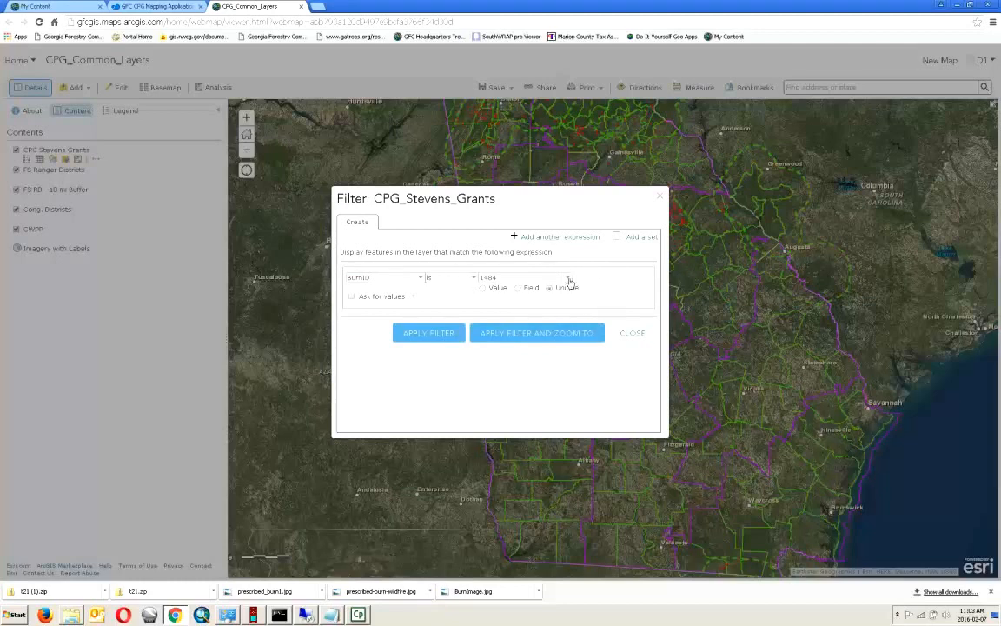
left_click(569, 281)
left_click_drag(568, 293, 569, 345)
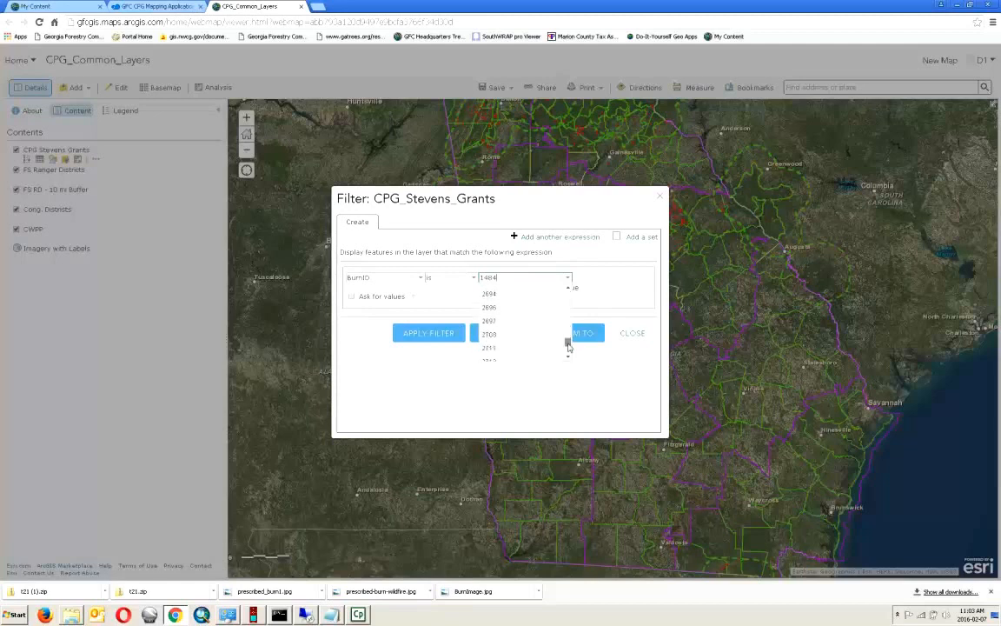
left_click(506, 345)
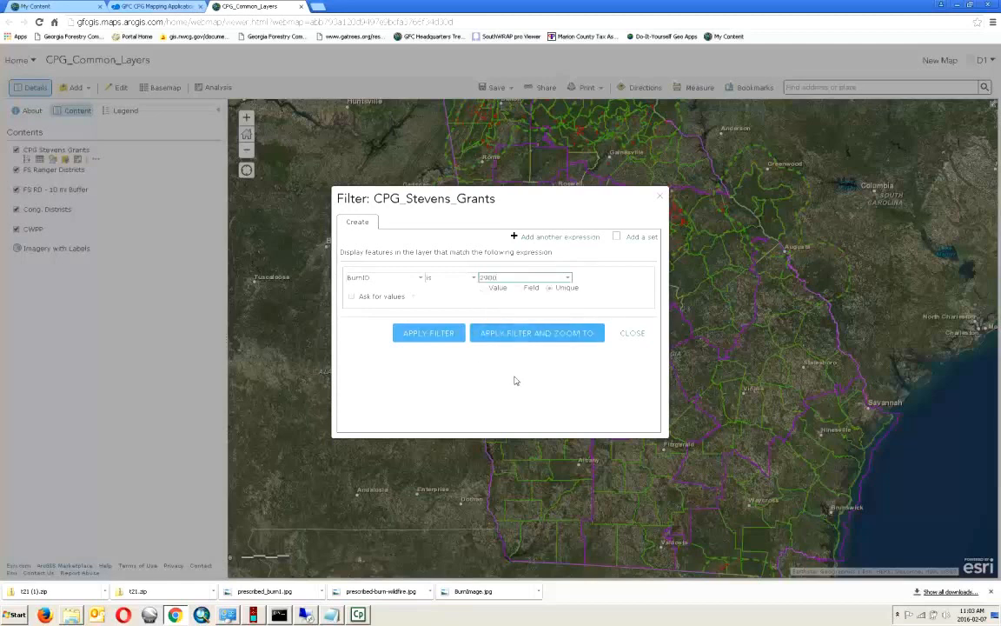
left_click(530, 333)
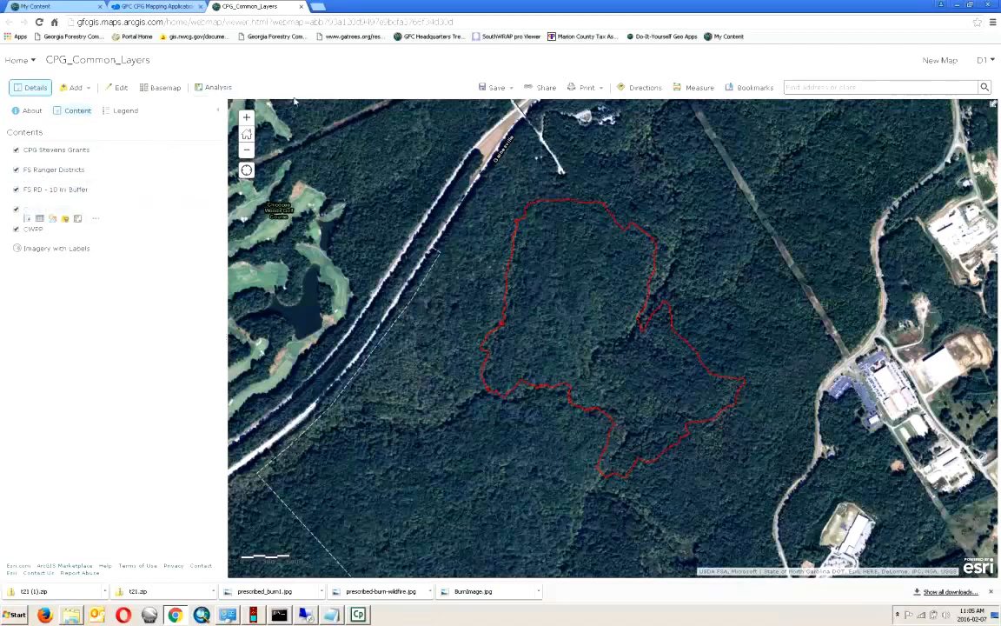
- Launch the Summarize Within tool from the Summarize Data analysis group
left_click(210, 92)
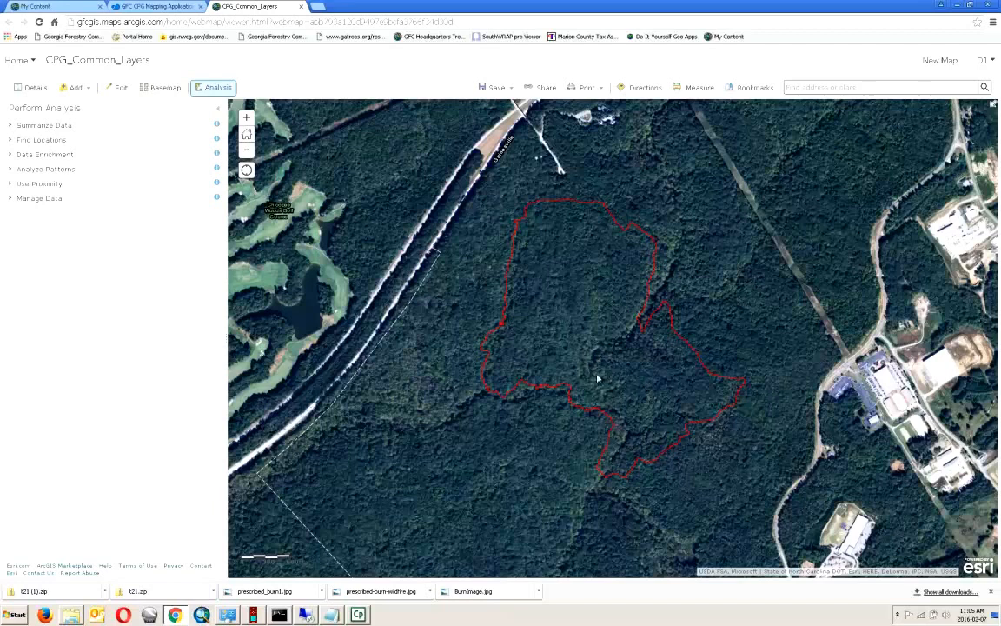
left_click(51, 127)
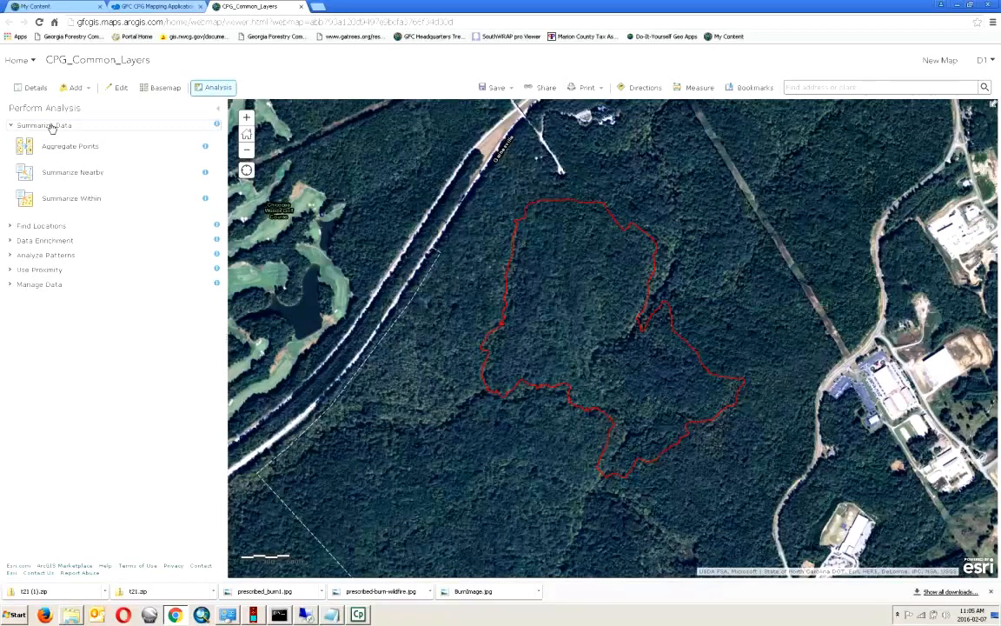
left_click(80, 200)
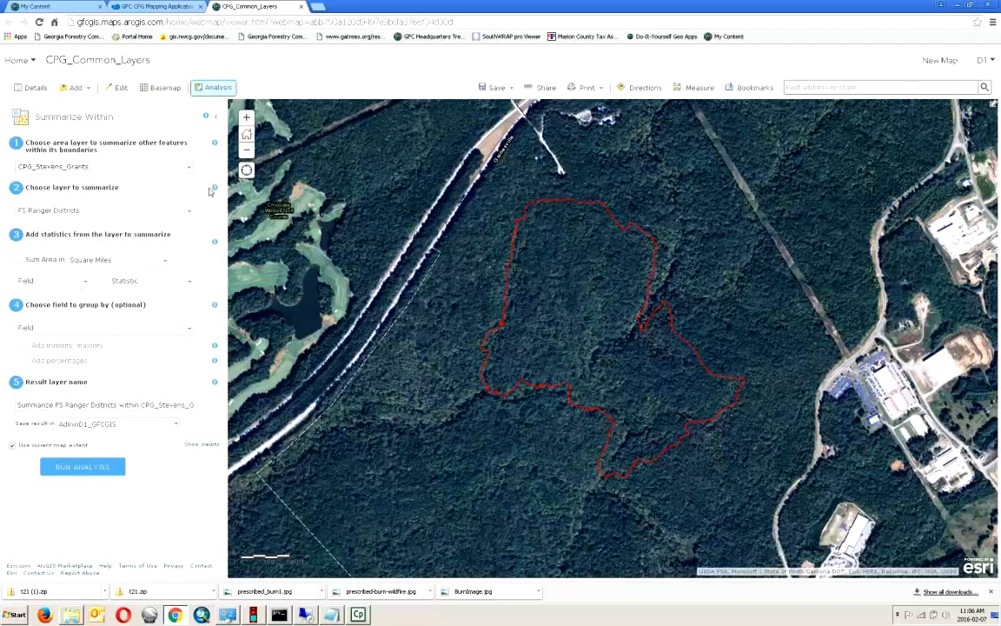
- Choose CWPP as the layer to summarize, sum area in Acres, and select the default result name
left_click(191, 214)
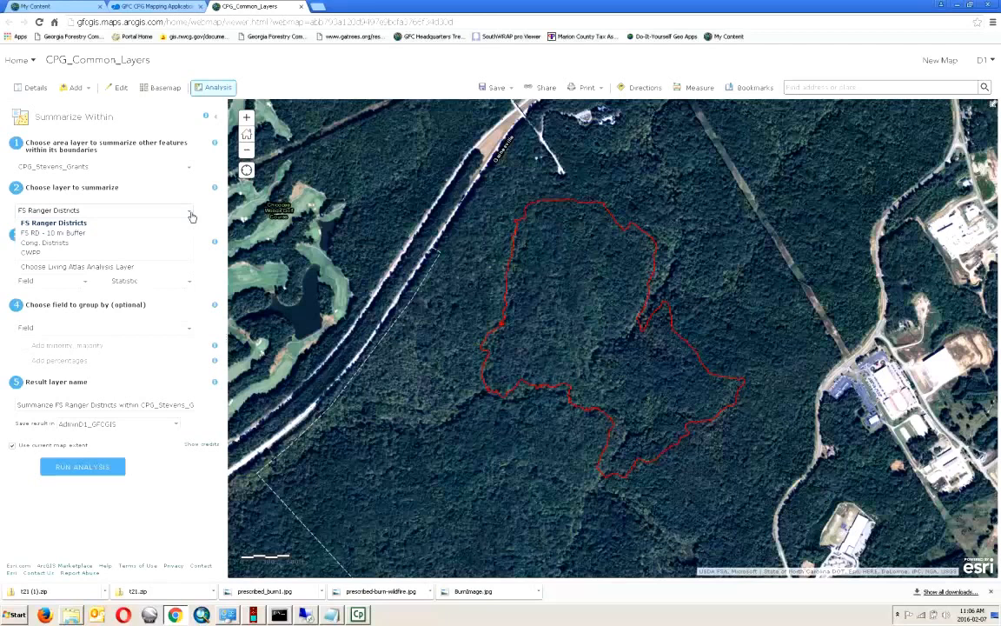
left_click(120, 176)
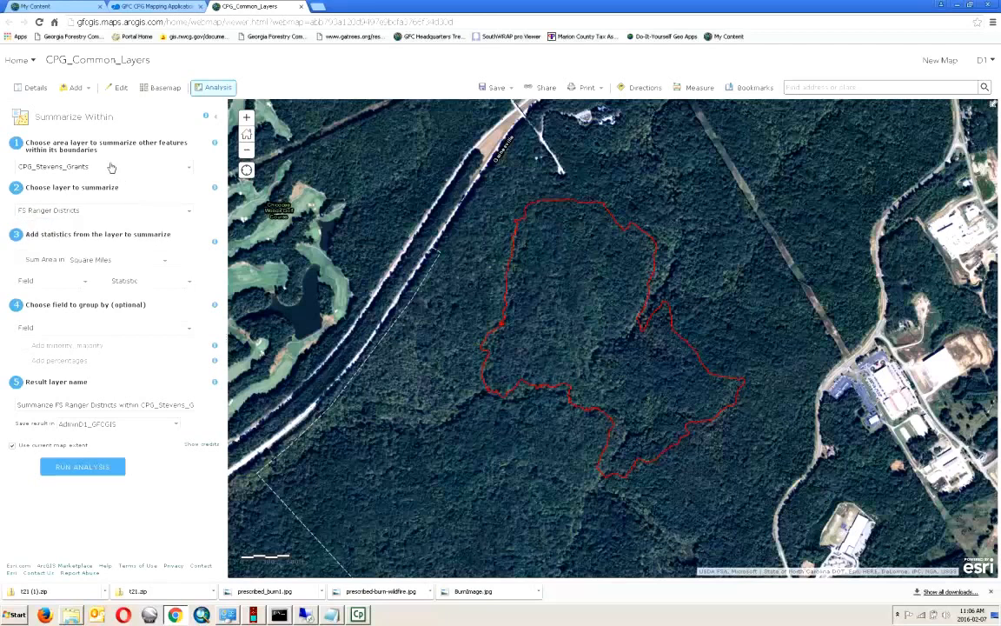
left_click(188, 216)
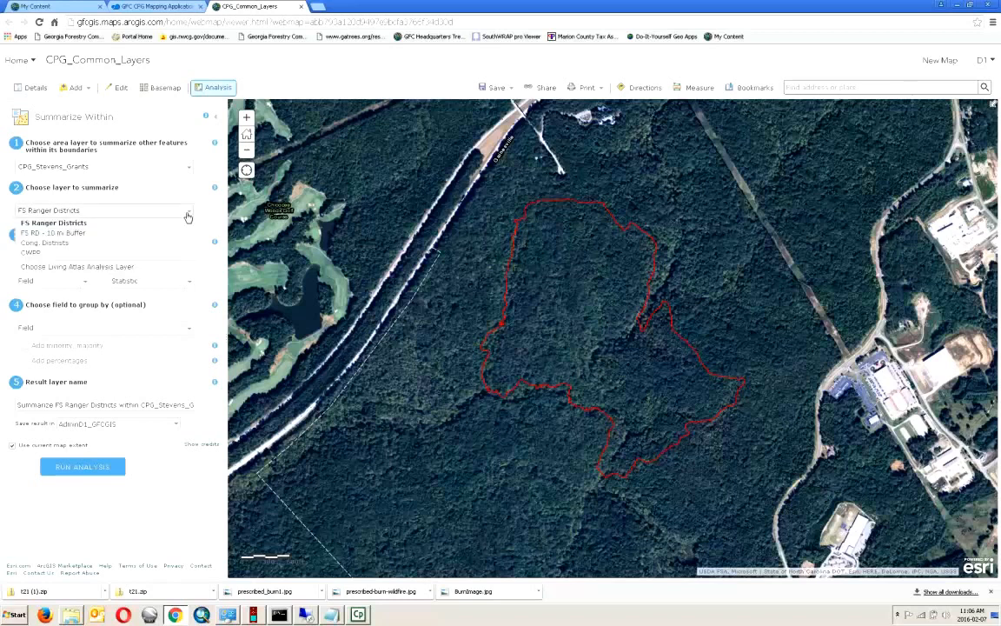
left_click(72, 254)
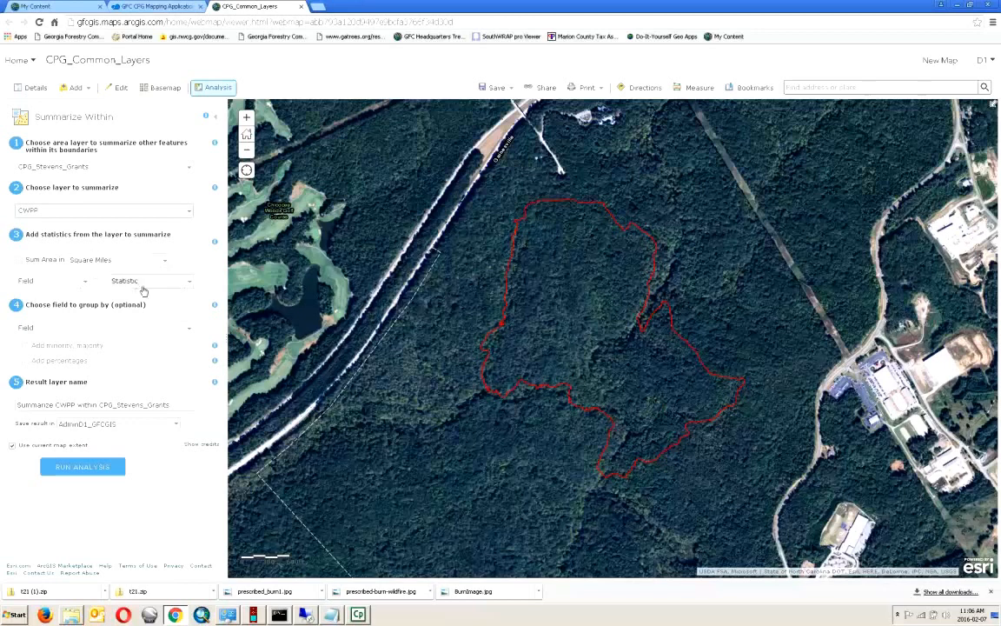
left_click(167, 263)
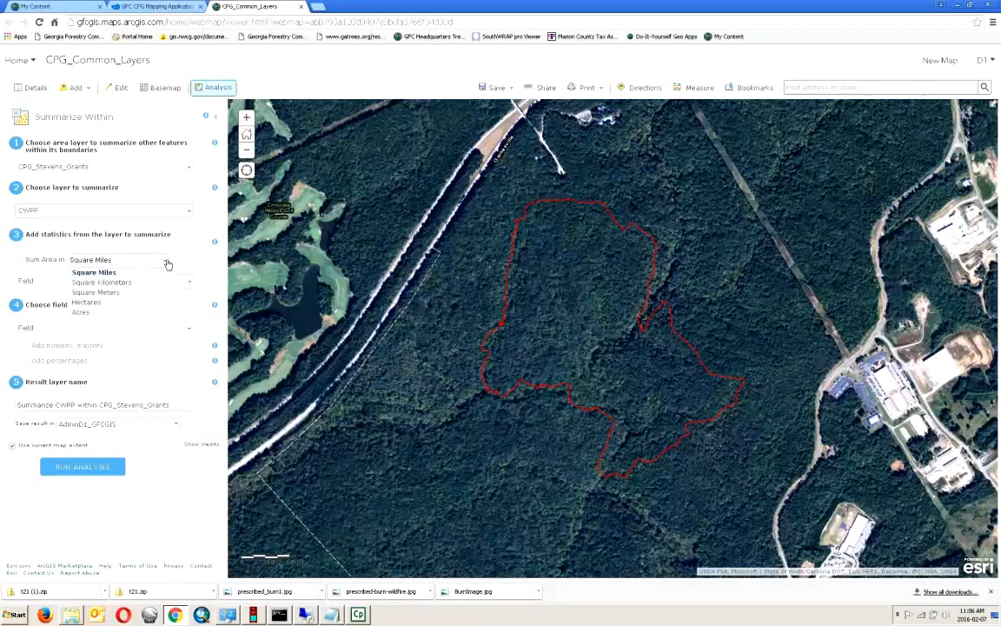
left_click(109, 312)
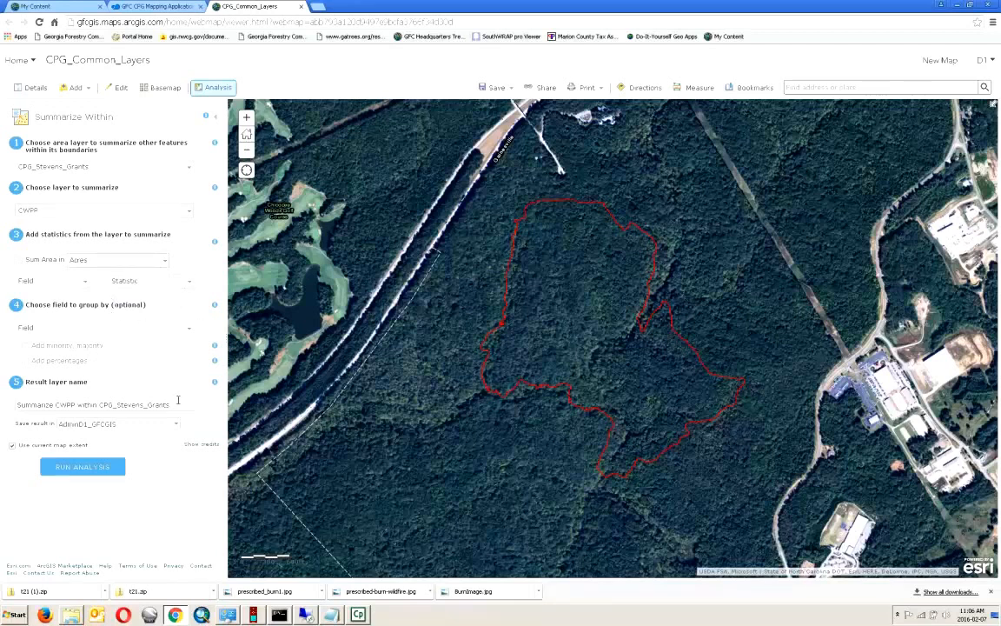
left_click_drag(177, 402, 14, 405)
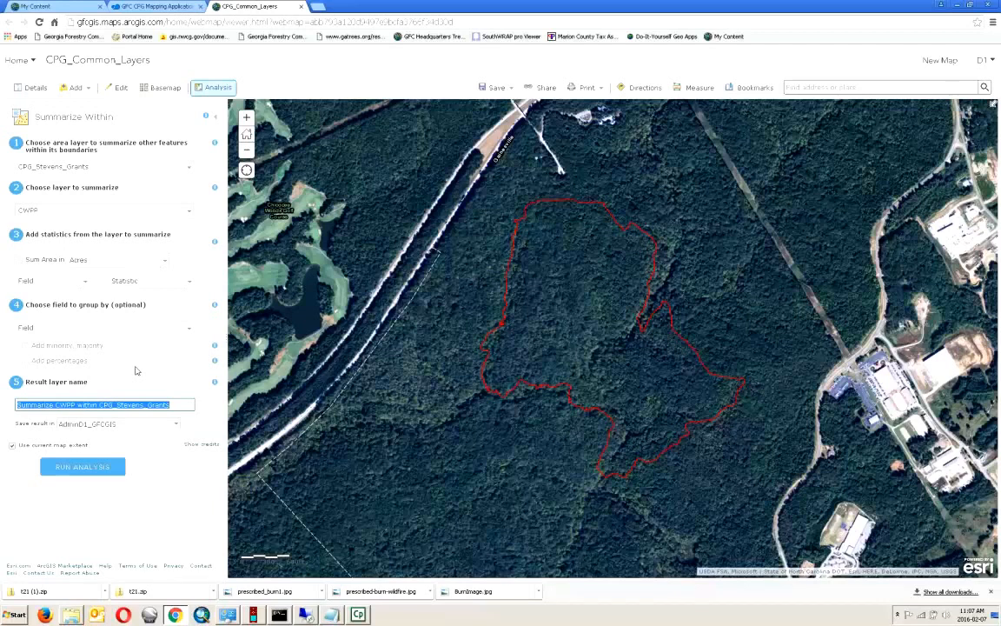
- Enter 2900Ac as the result layer name, correcting the final letter
type("2900")
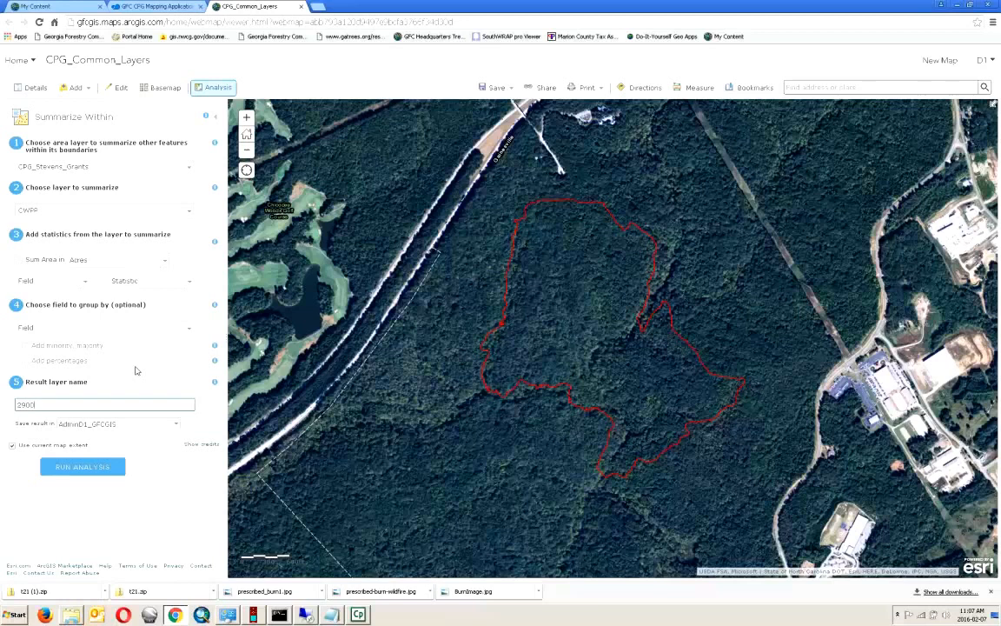
type("A")
key("BackSpace")
type("c")
key("BackSpace")
type("d")
key("BackSpace")
type("c")
left_click(202, 446)
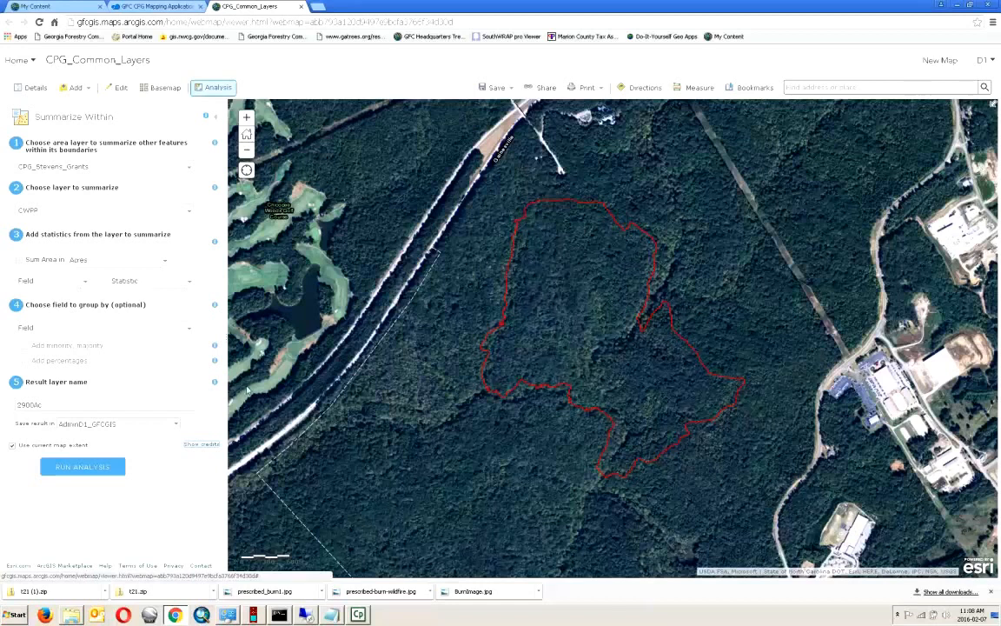
- Run the Summarize Within analysis and wait for the 2900Ac layer to appear
left_click(62, 475)
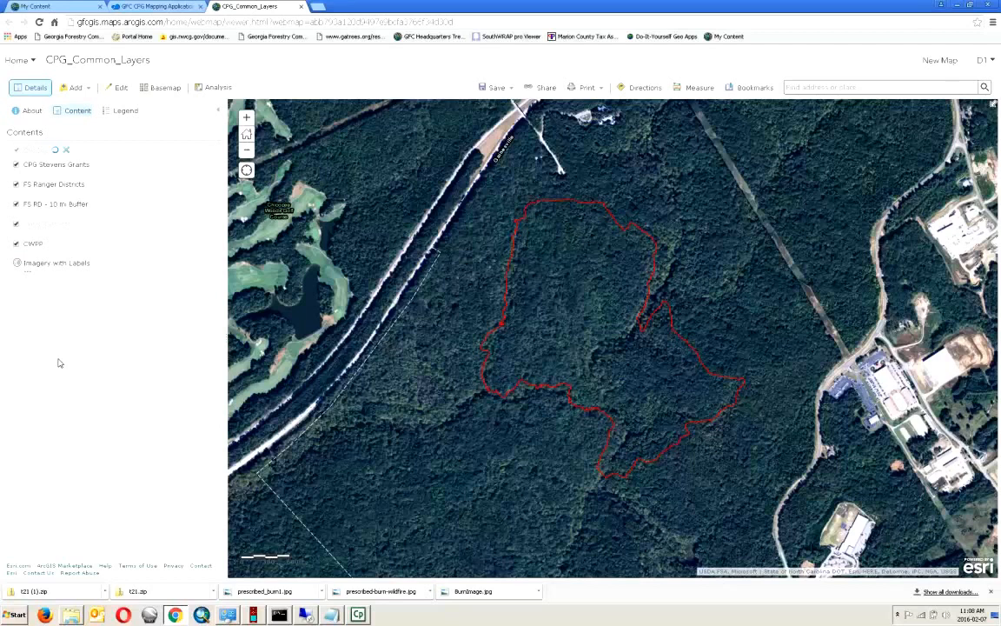
mouse_move(65, 168)
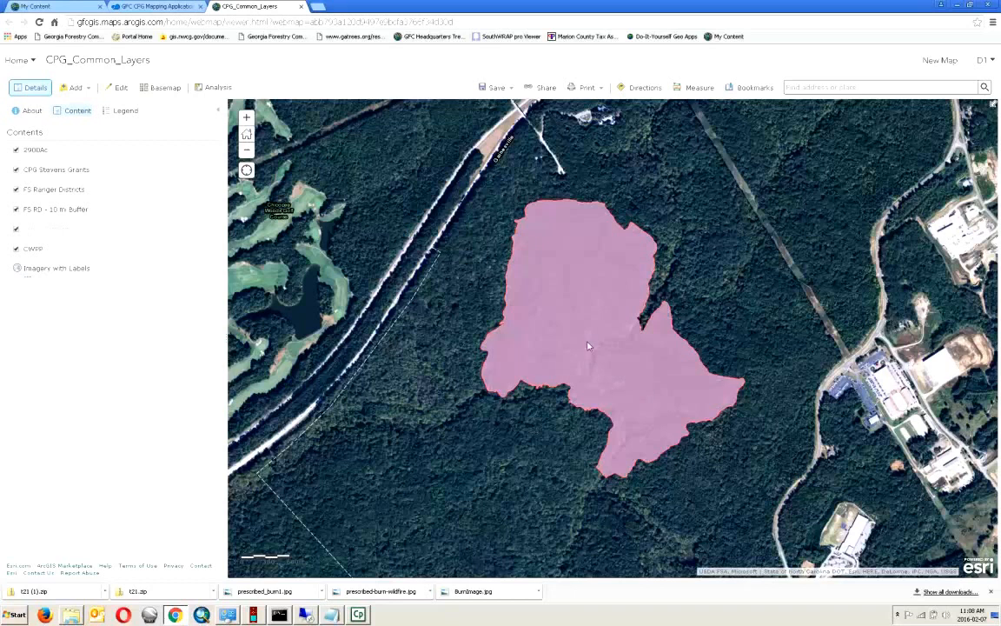
mouse_move(39, 153)
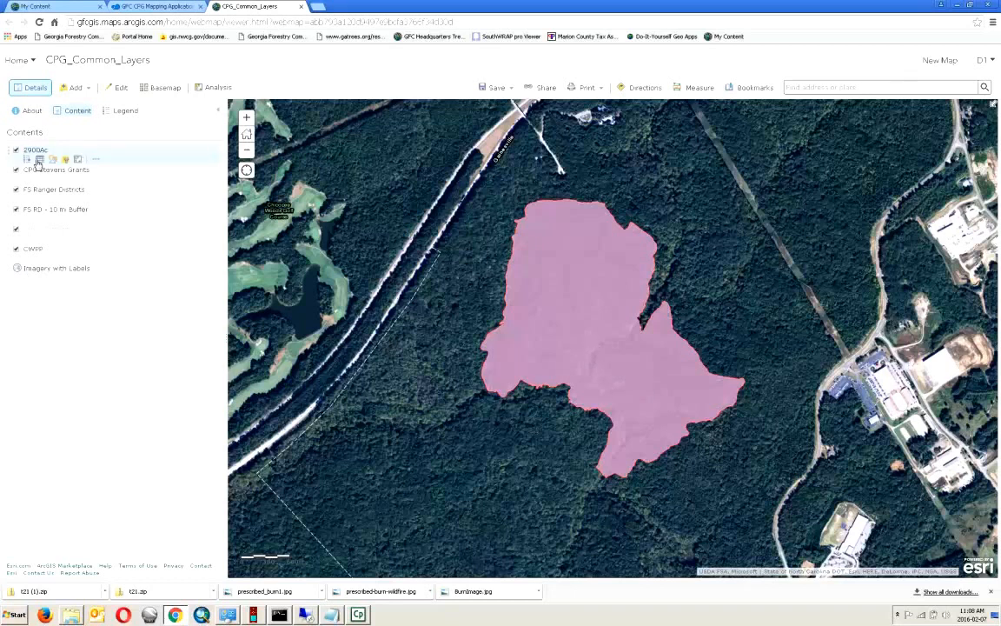
left_click(39, 160)
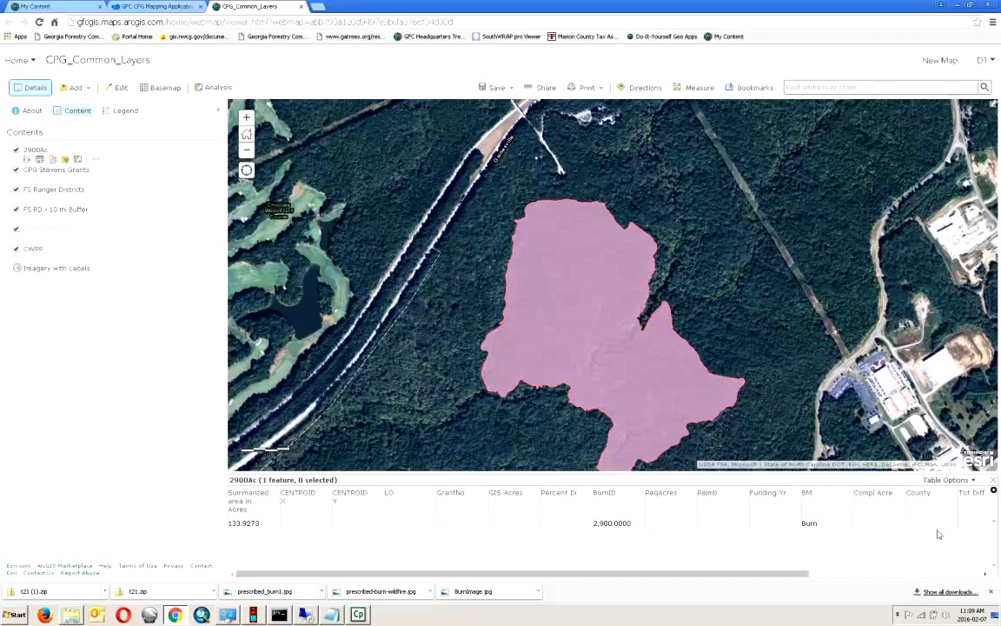
left_click(995, 480)
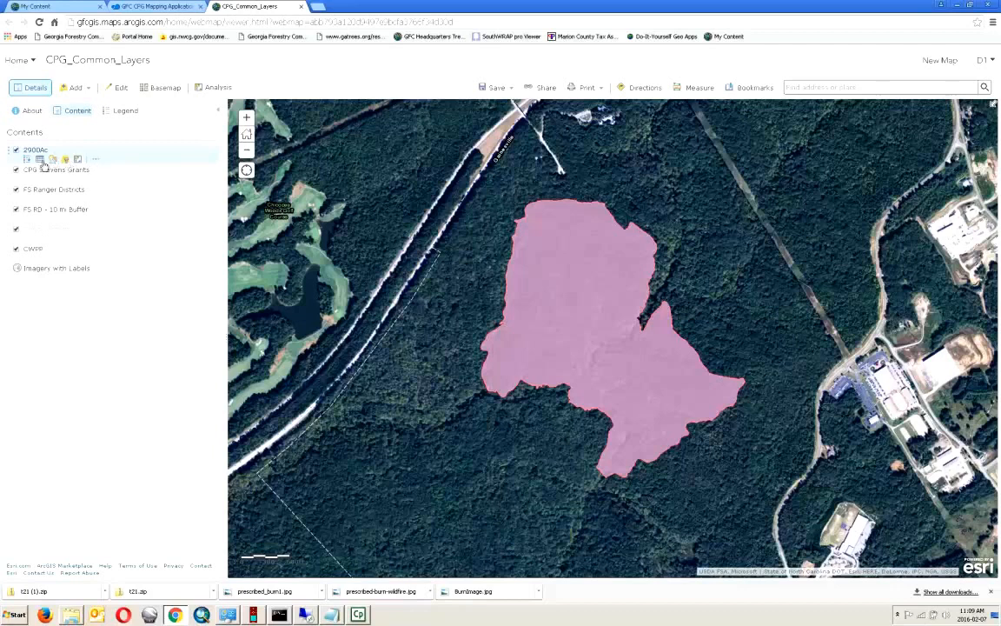
- Create 2900Ac labels, replacing {LO} with the Summarized area in Acres field
left_click(96, 163)
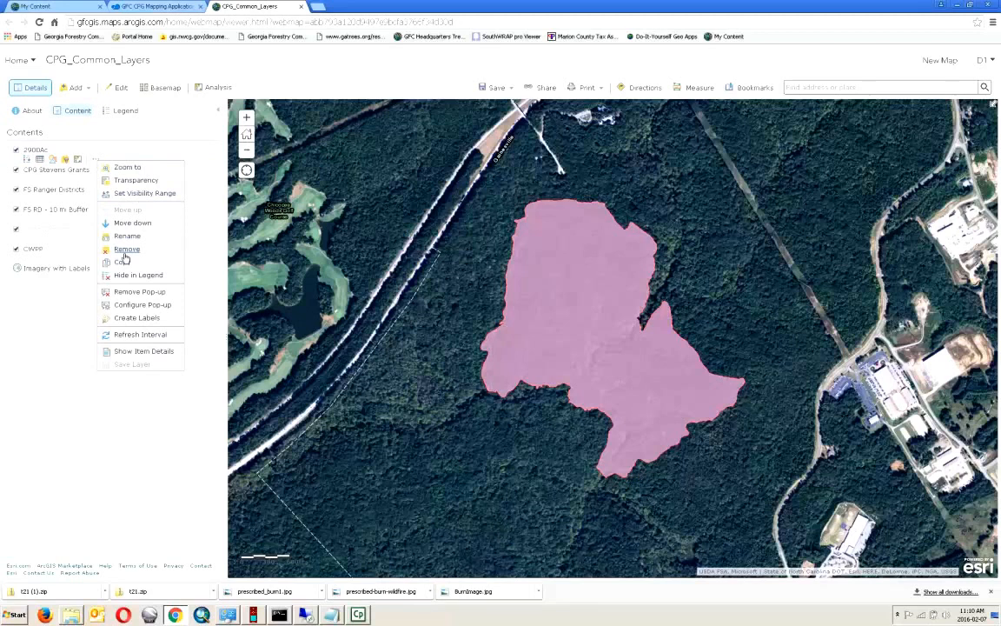
left_click(136, 318)
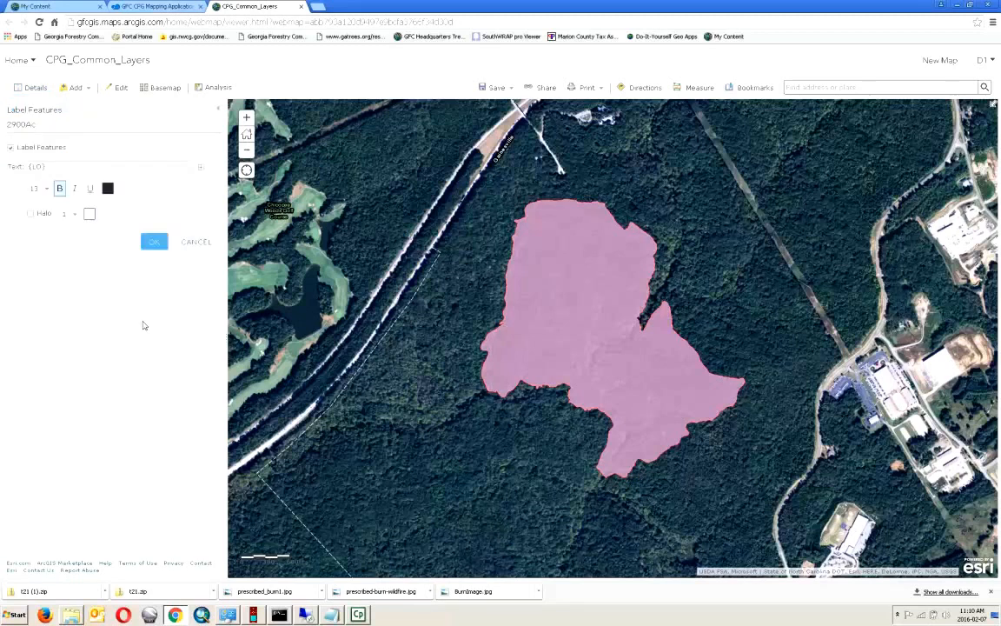
left_click(52, 166)
left_click_drag(52, 166, 21, 161)
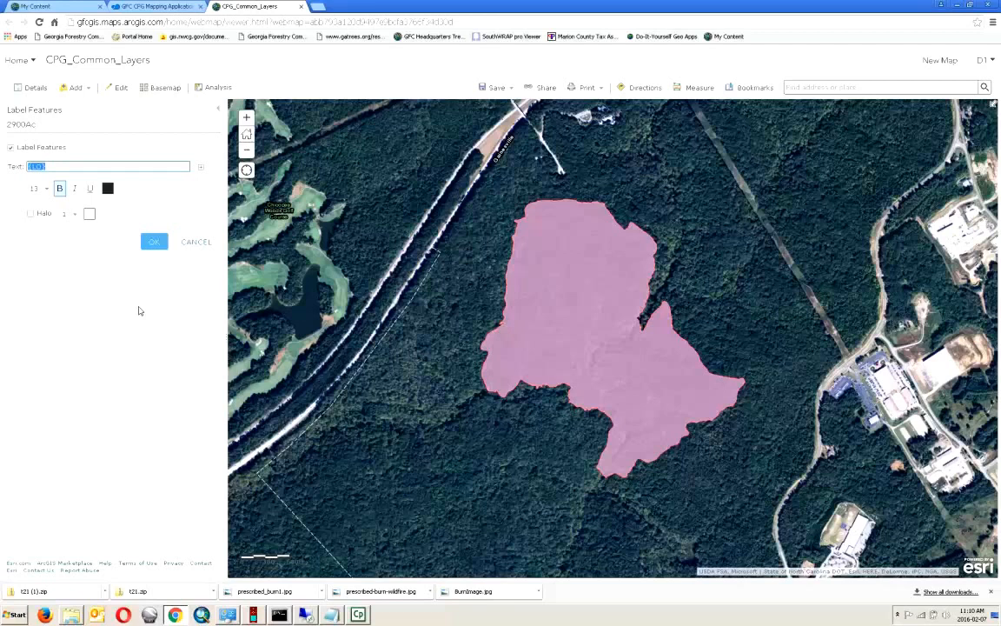
key("BackSpace")
left_click(201, 170)
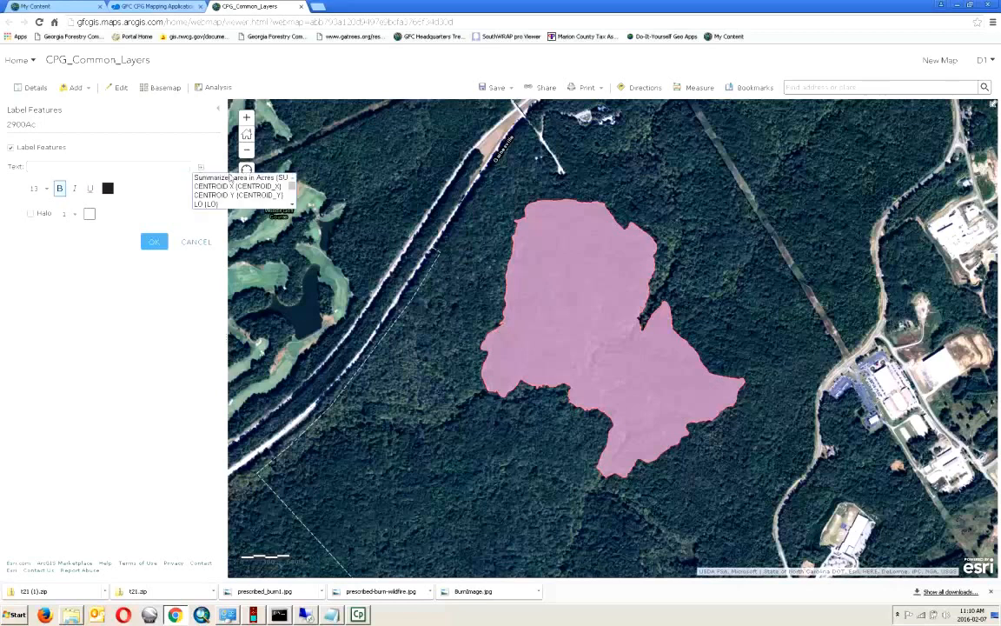
left_click(236, 178)
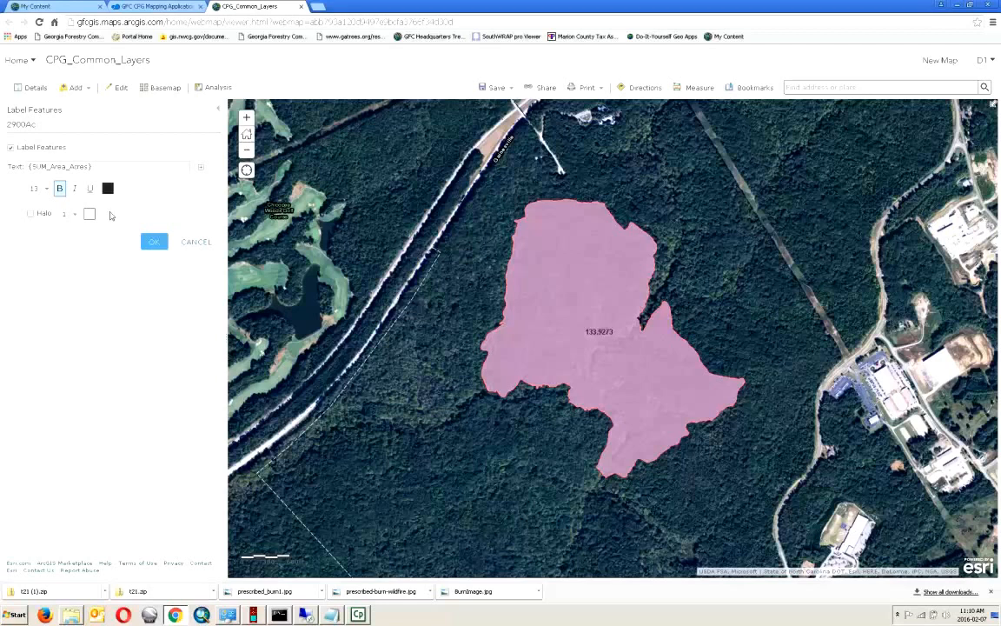
- Make the label white without a halo, append 'ac', and apply it
left_click(108, 189)
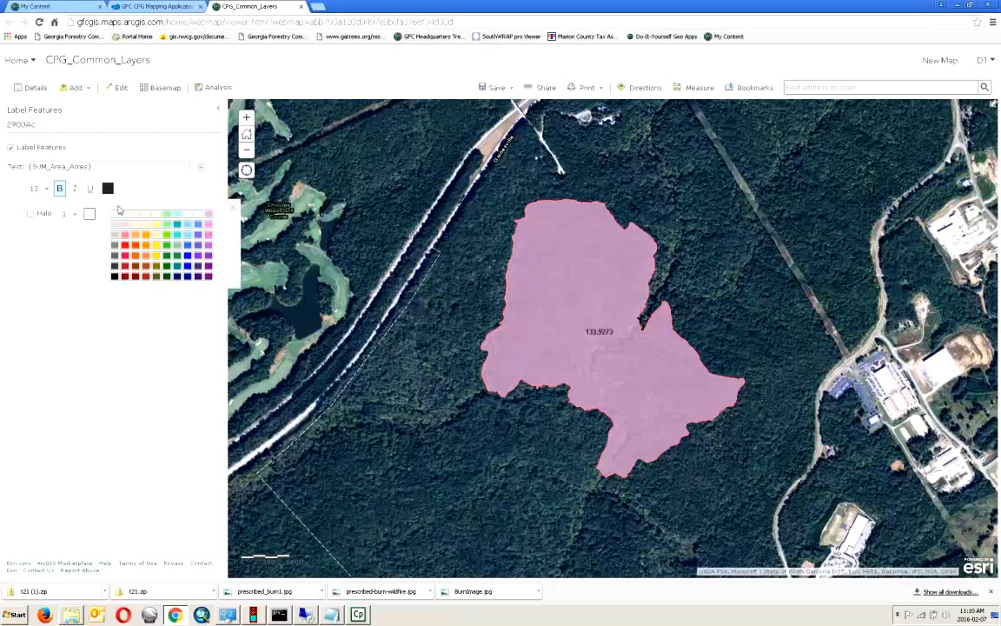
left_click(115, 214)
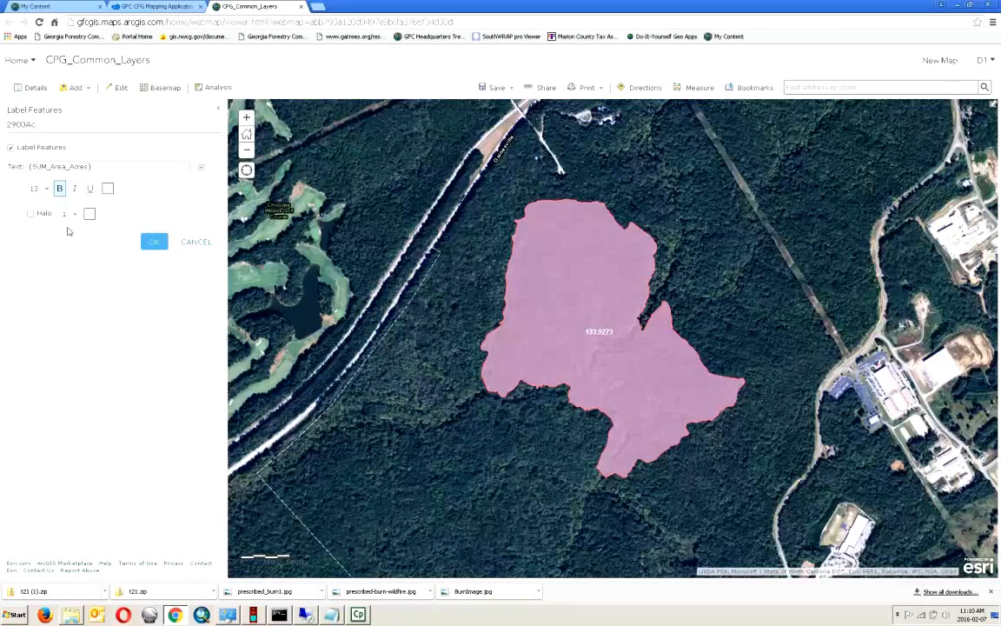
left_click(31, 215)
left_click(30, 215)
left_click(98, 166)
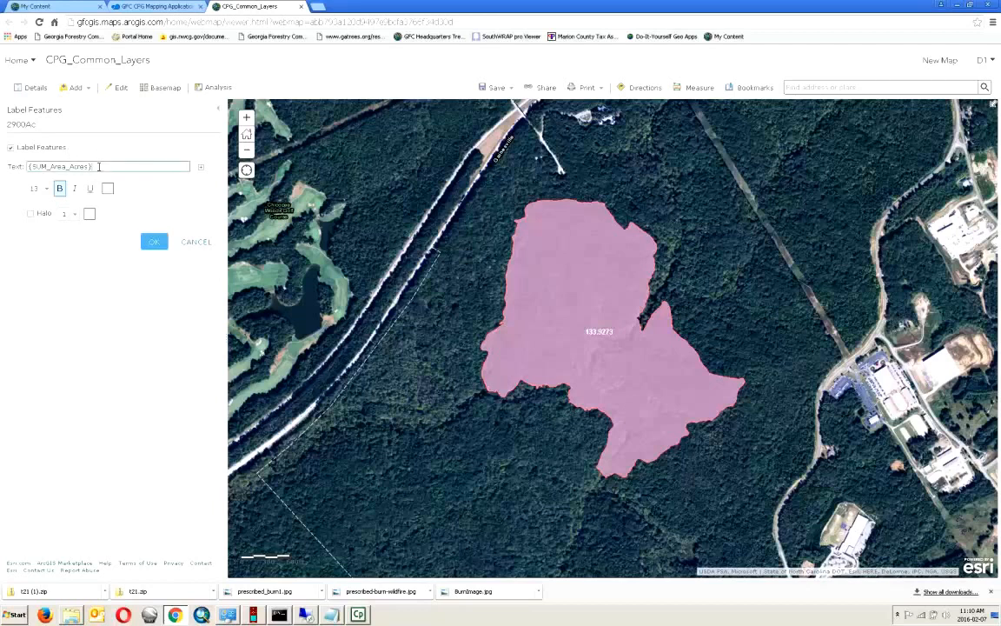
type("ac.")
left_click(157, 194)
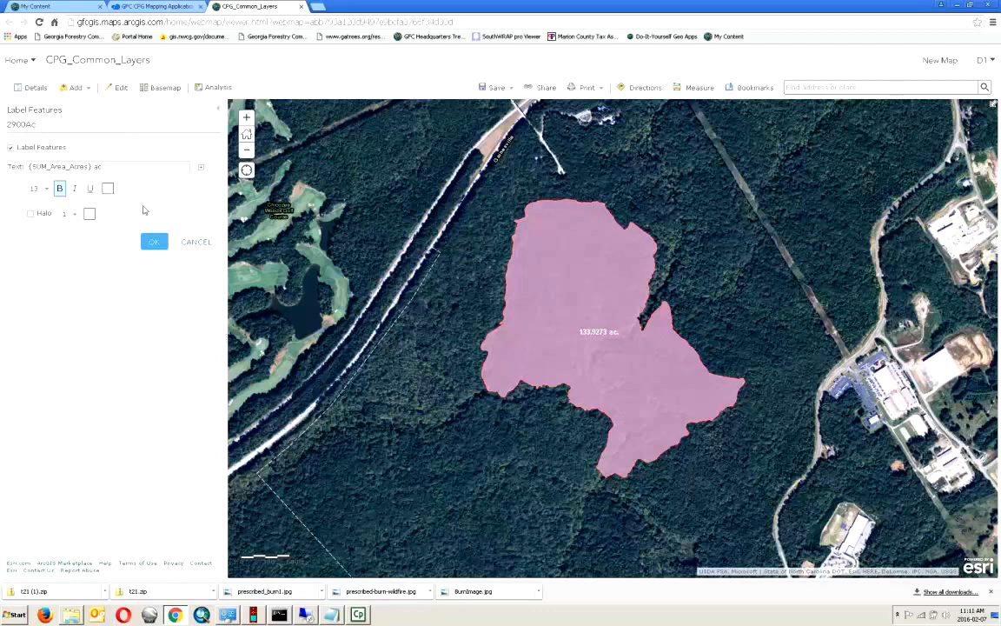
left_click(154, 242)
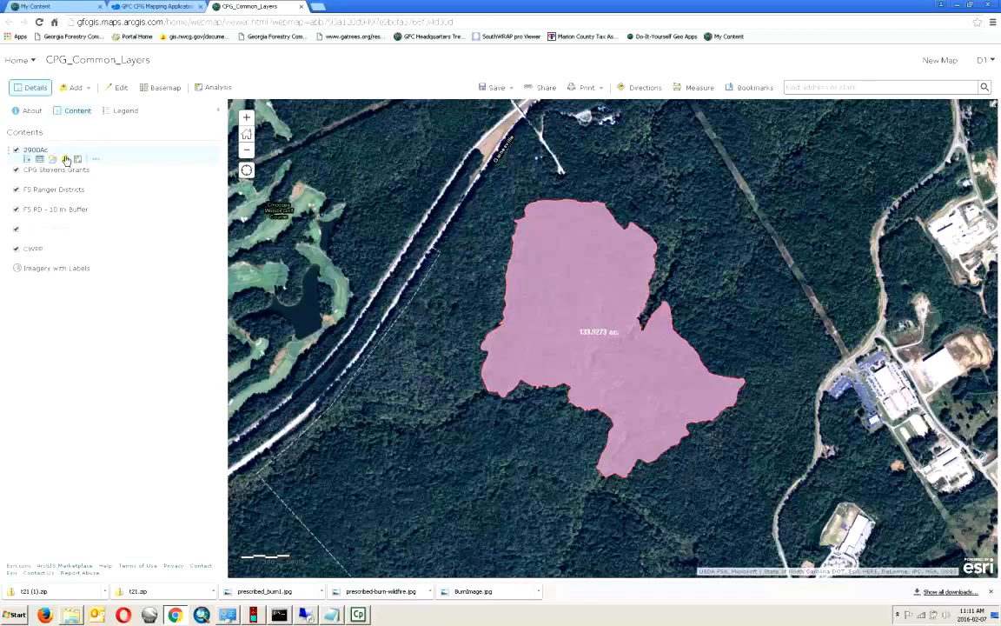
- Change the 2900Ac layer's style to Show location only
left_click(53, 162)
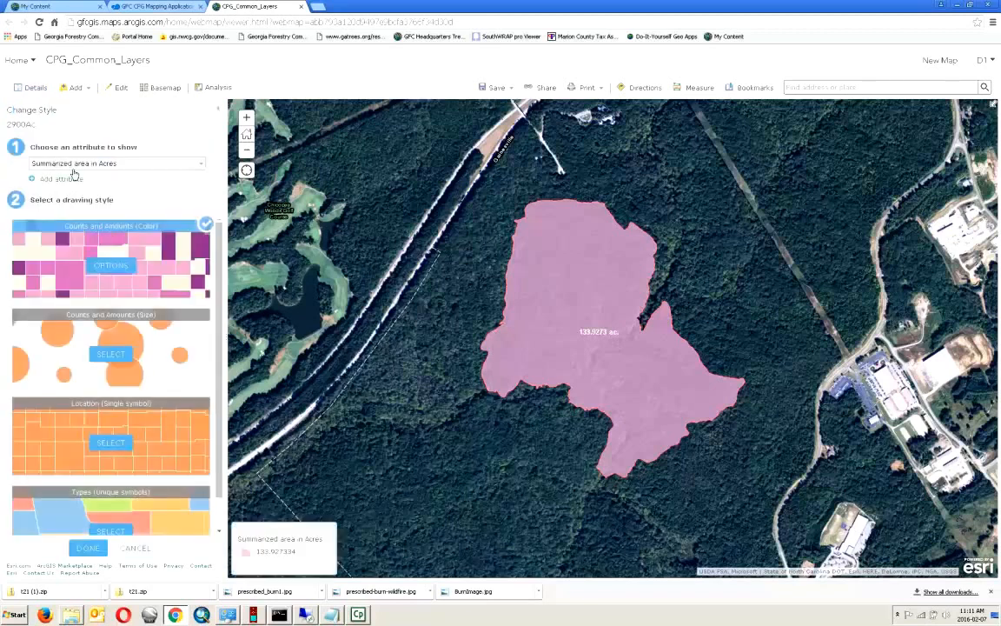
left_click(199, 163)
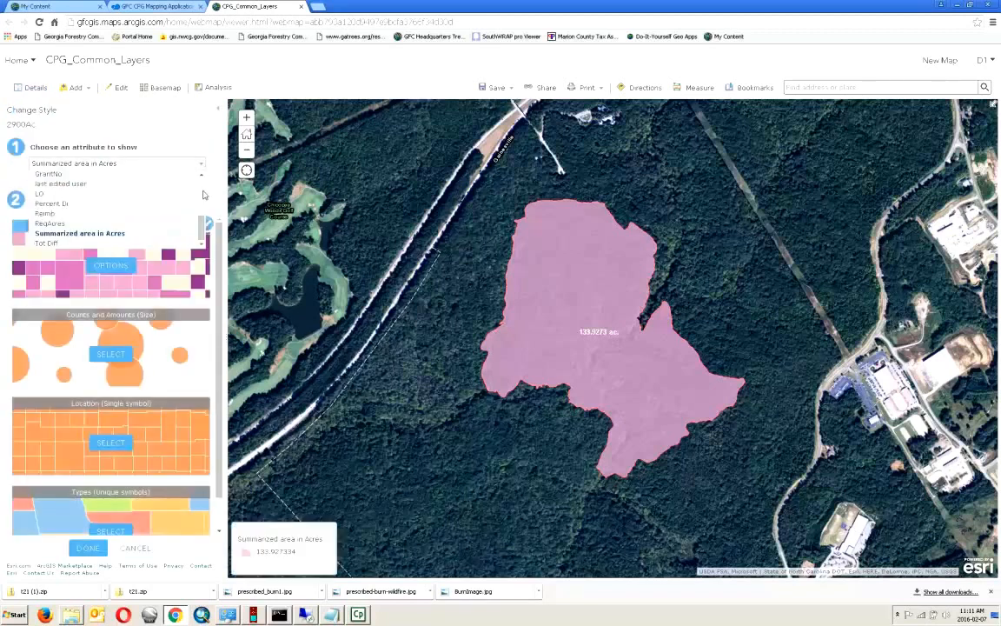
left_click_drag(203, 233, 202, 178)
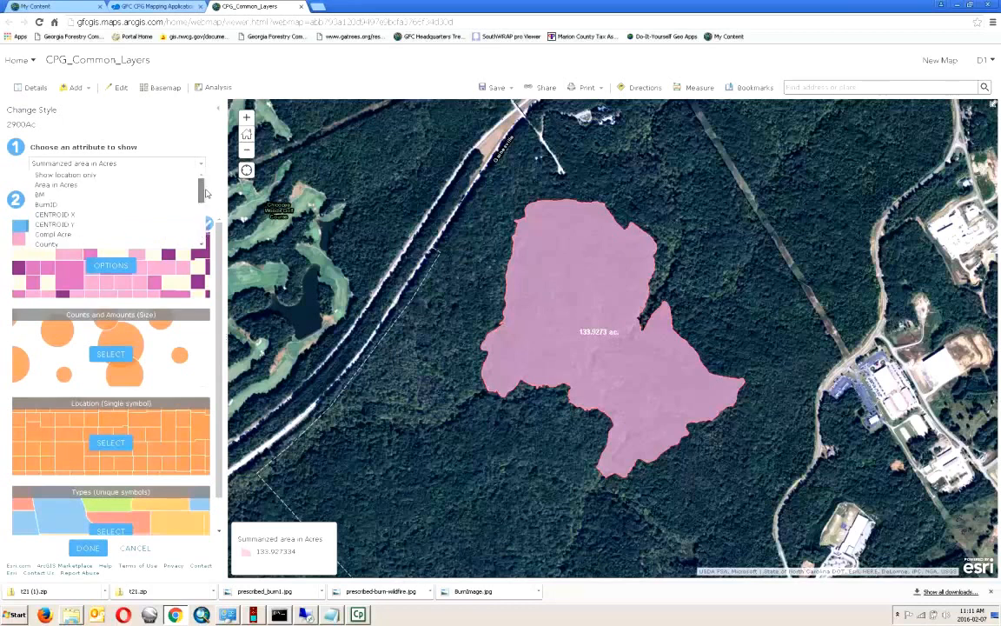
left_click(123, 176)
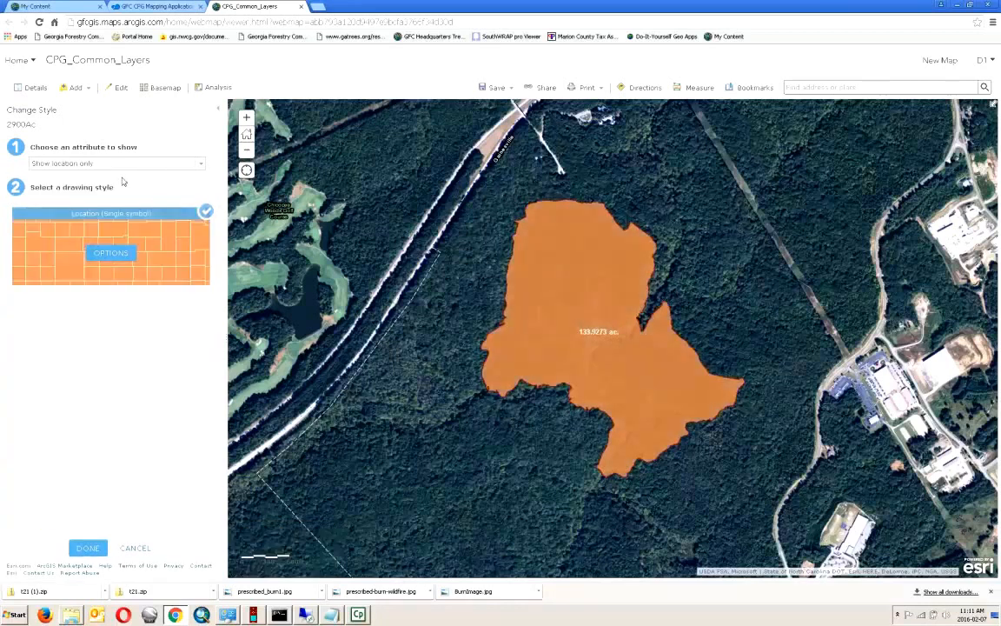
left_click(110, 252)
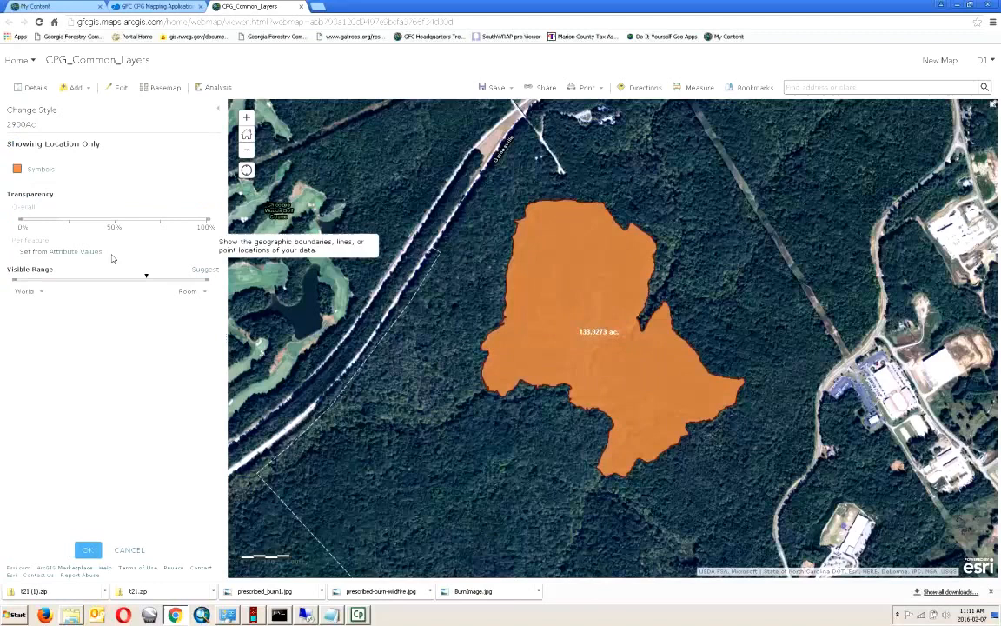
- Set the 2900Ac polygon's fill and outline to No color and confirm the style
left_click(17, 170)
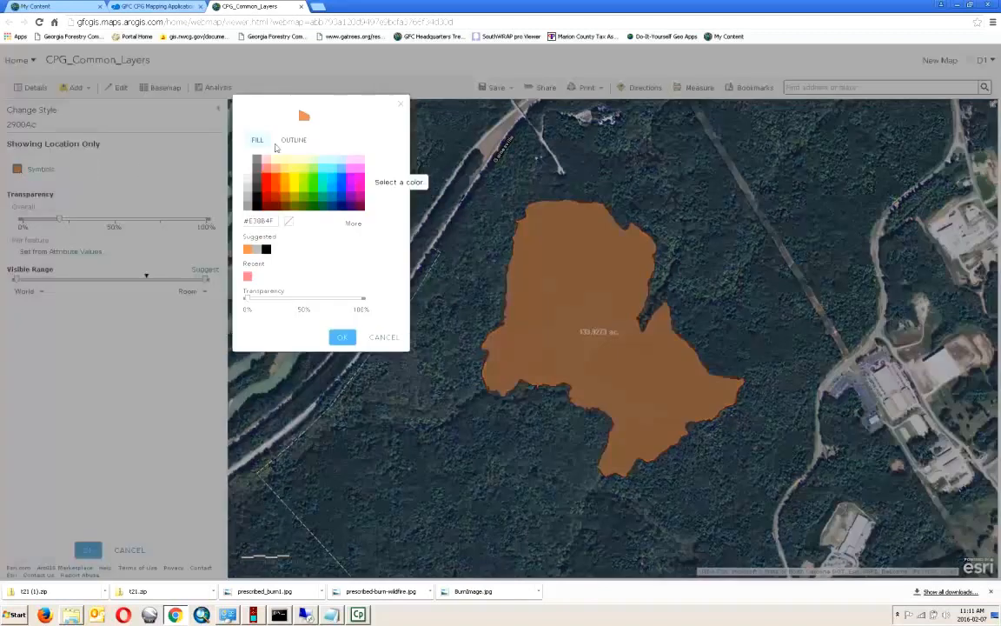
left_click(288, 221)
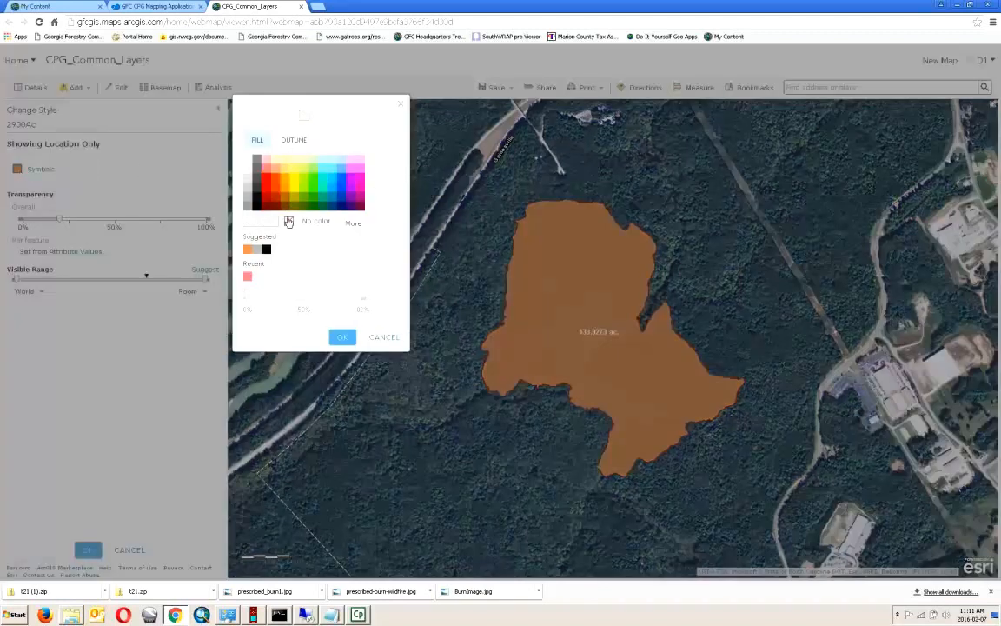
left_click(293, 140)
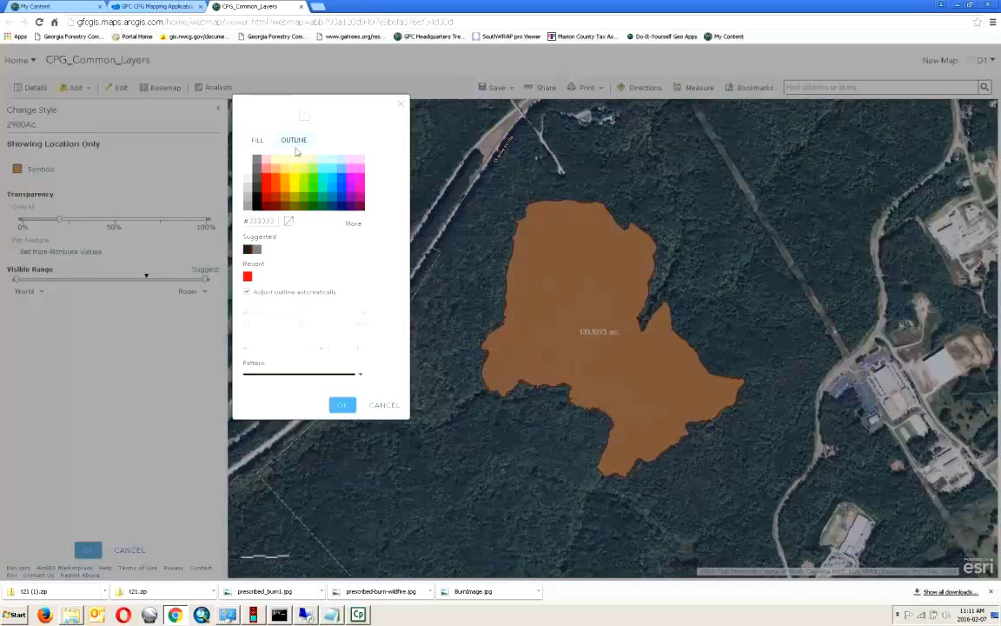
left_click(290, 222)
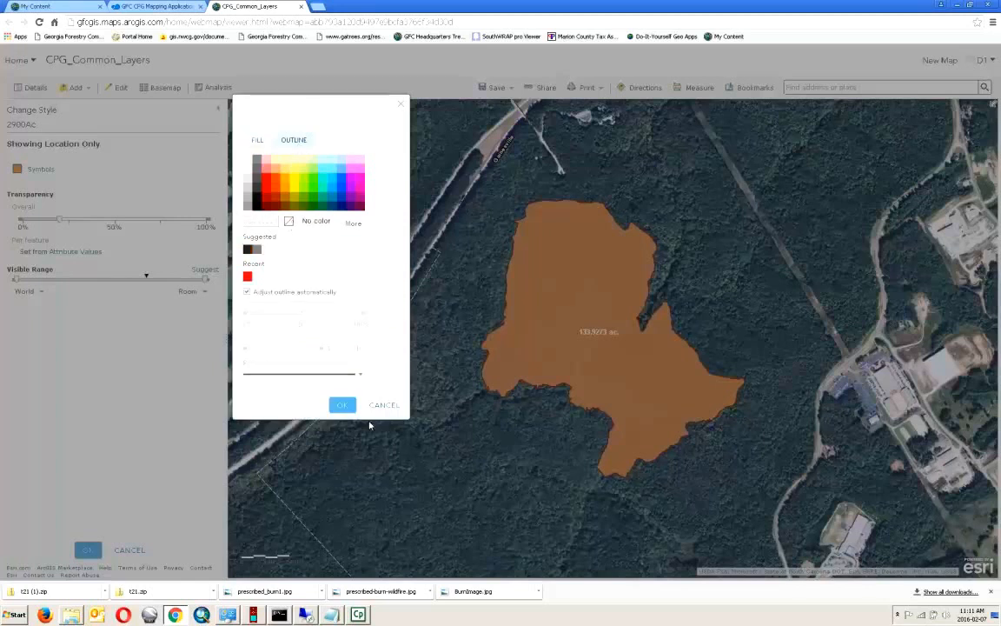
left_click(342, 405)
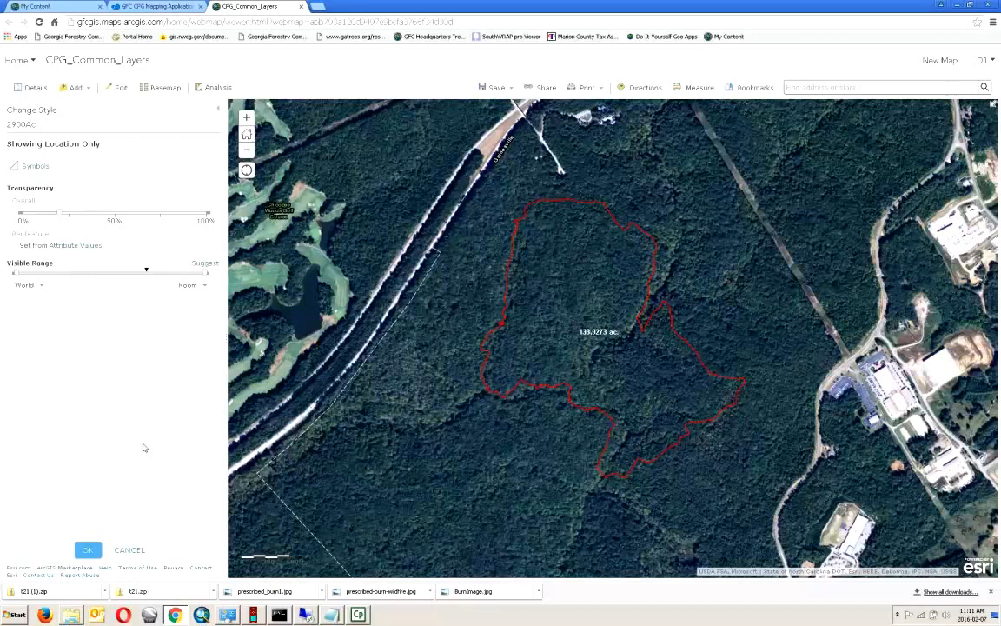
left_click(88, 551)
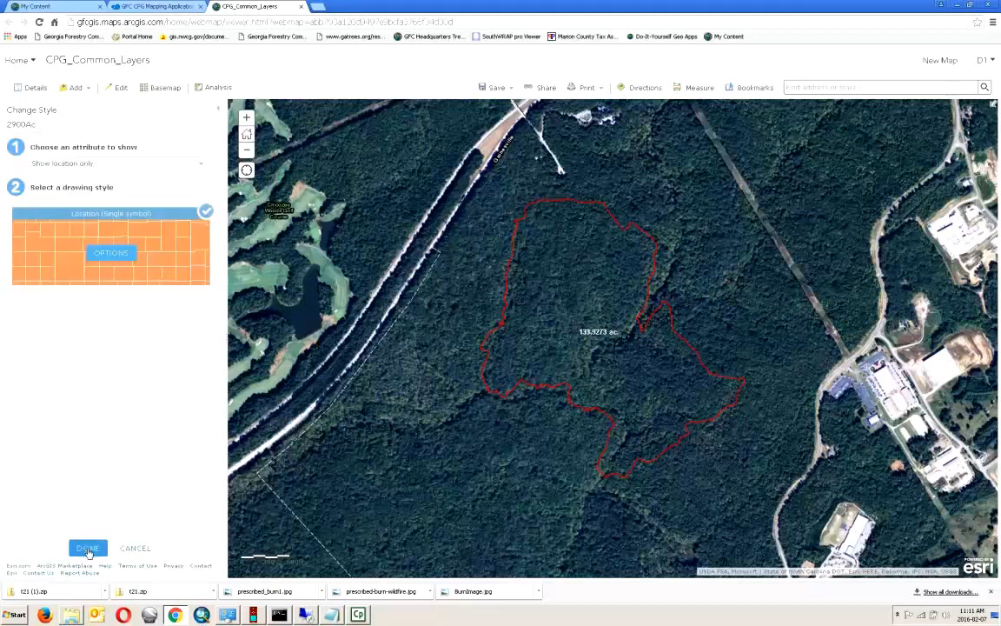
left_click(87, 550)
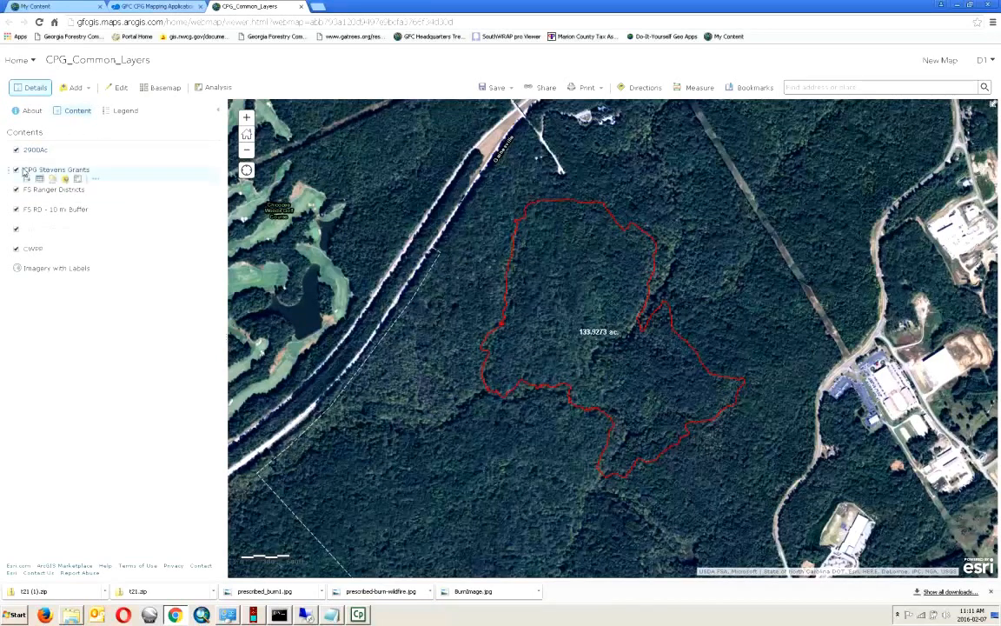
left_click(97, 161)
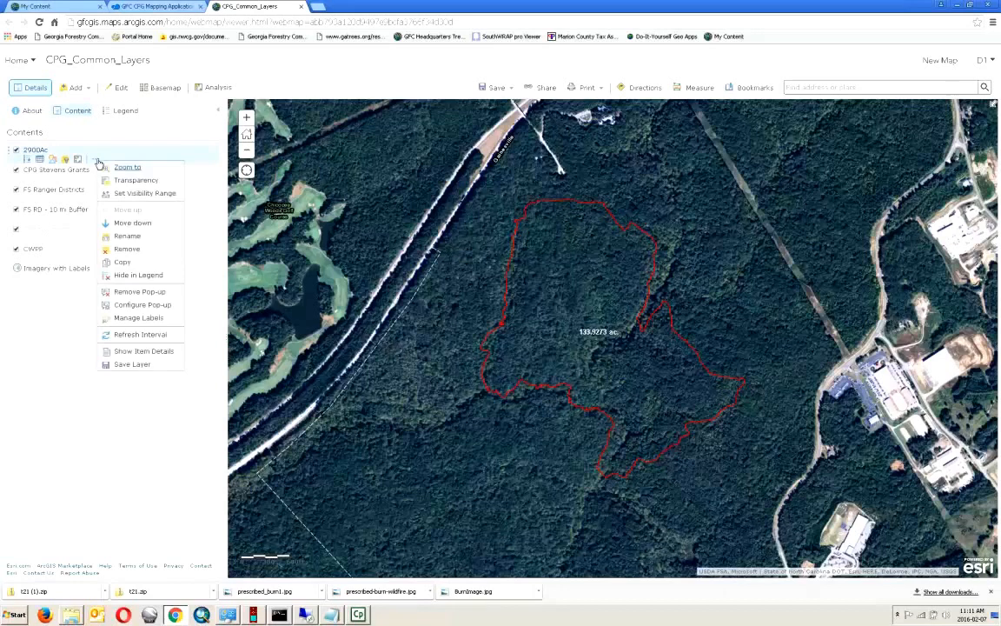
left_click(133, 276)
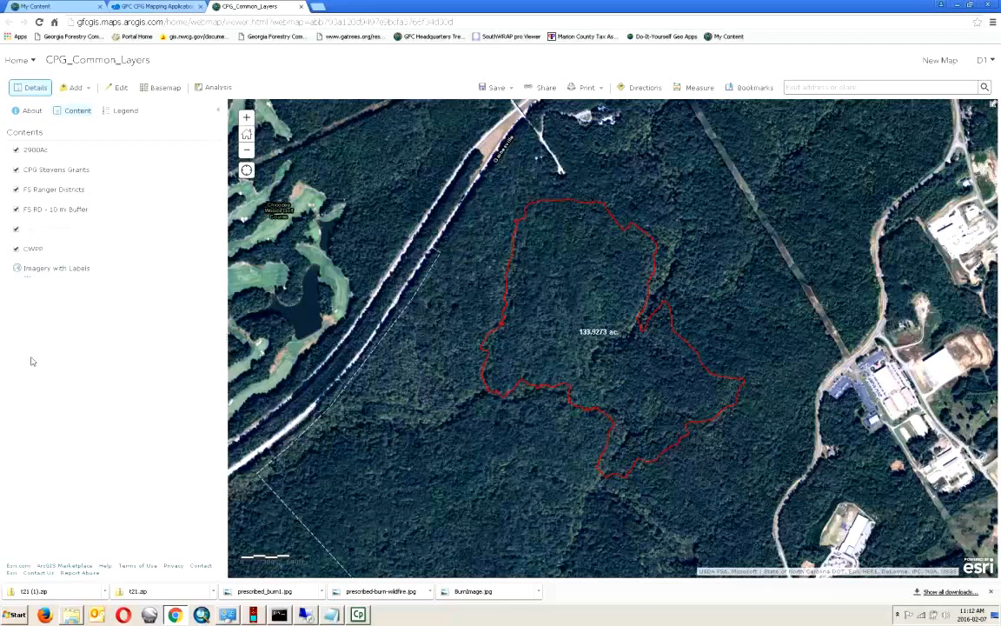
mouse_move(44, 149)
mouse_move(98, 184)
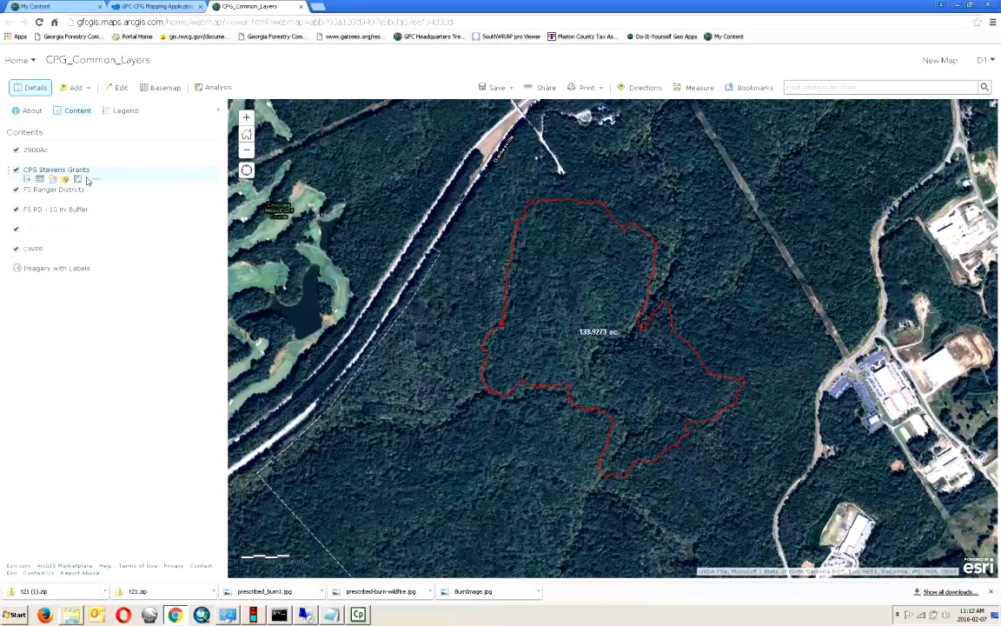
- Give the CPG Stevens Grants Burn category a light red fill at about 60% transparency
mouse_move(65, 193)
left_click(52, 180)
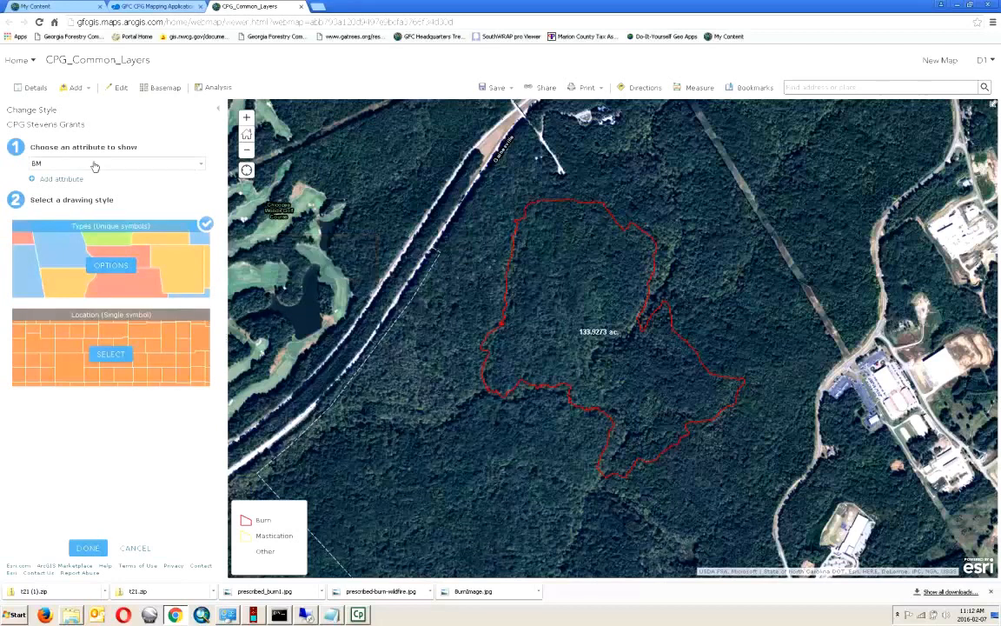
left_click(110, 265)
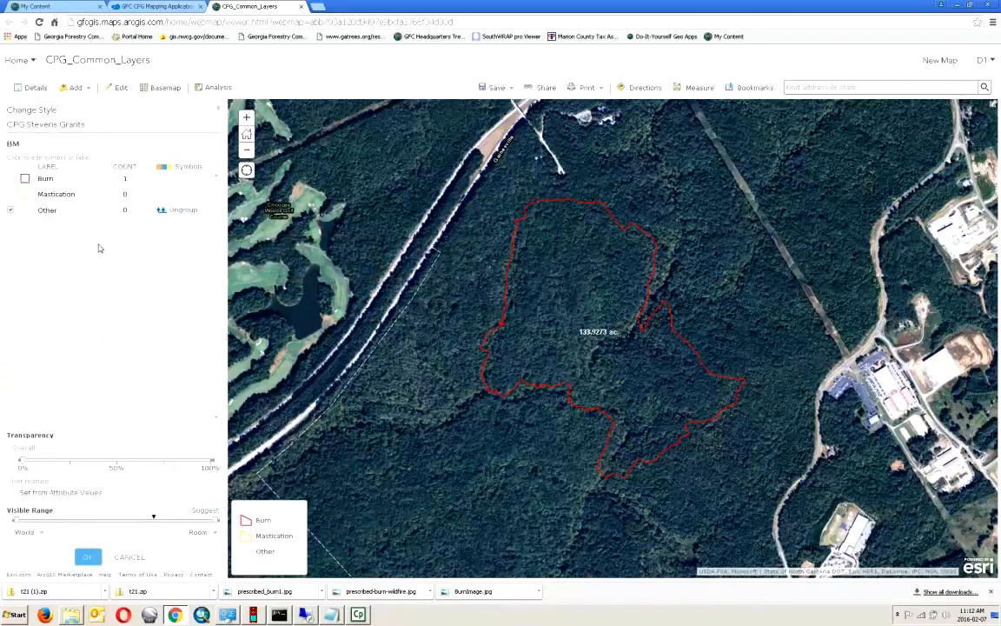
left_click(25, 180)
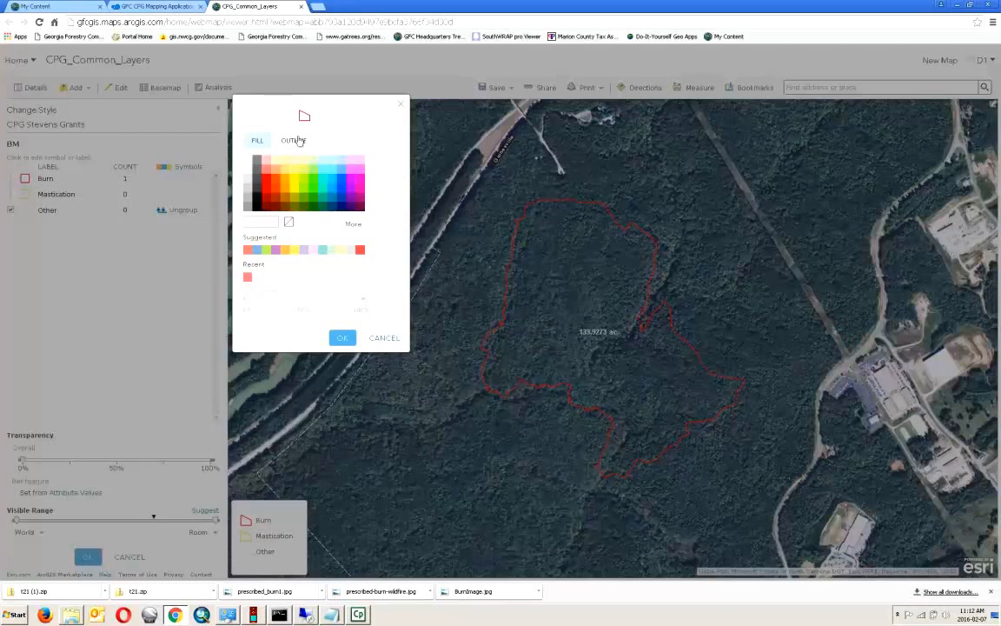
left_click(265, 169)
left_click_drag(247, 299, 323, 304)
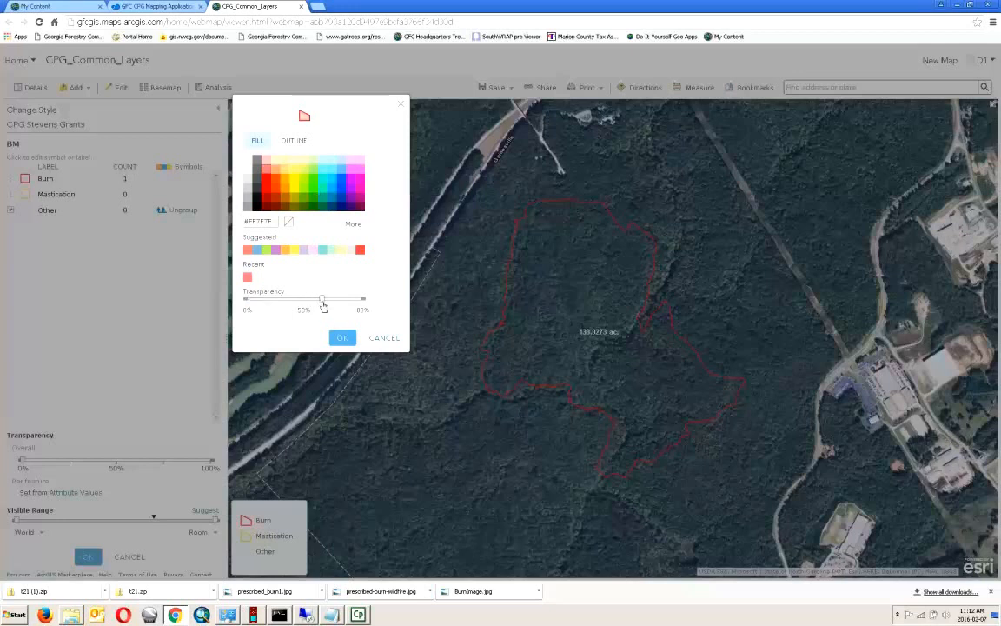
left_click(345, 337)
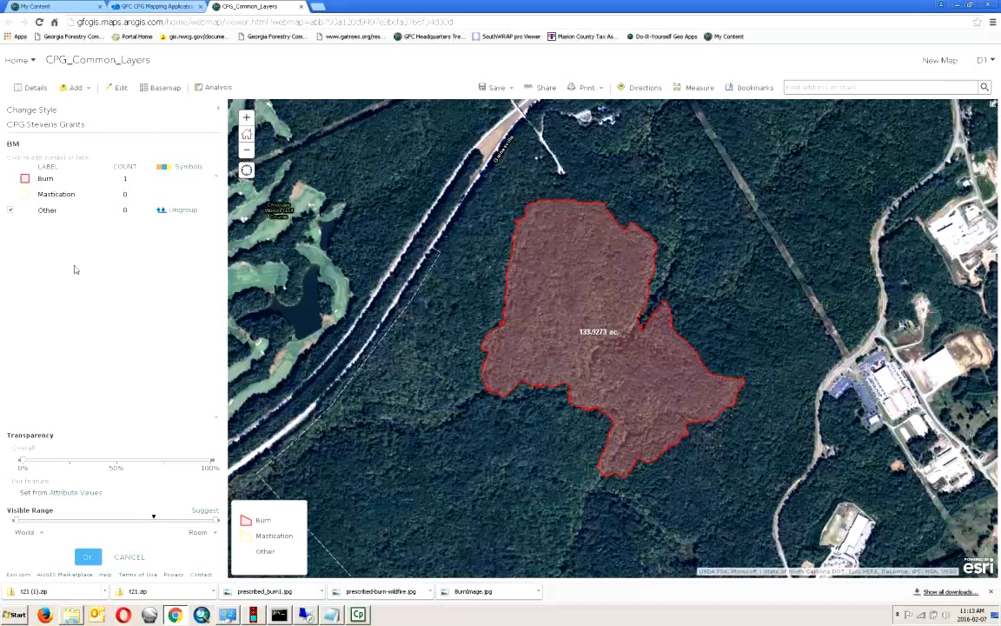
- Relabel the Burn category as 'Burn Area' and apply the semi-transparent red CPG Stevens Grants style
left_click(53, 183)
type("2900")
triple_click(77, 178)
type("Burn Area")
key("Return")
left_click(90, 558)
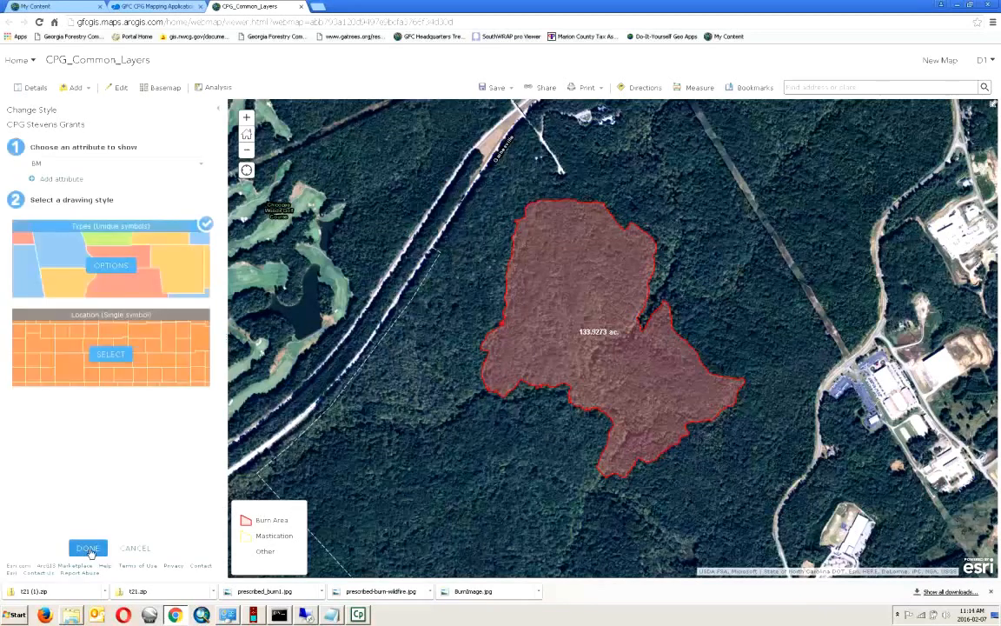
left_click(90, 549)
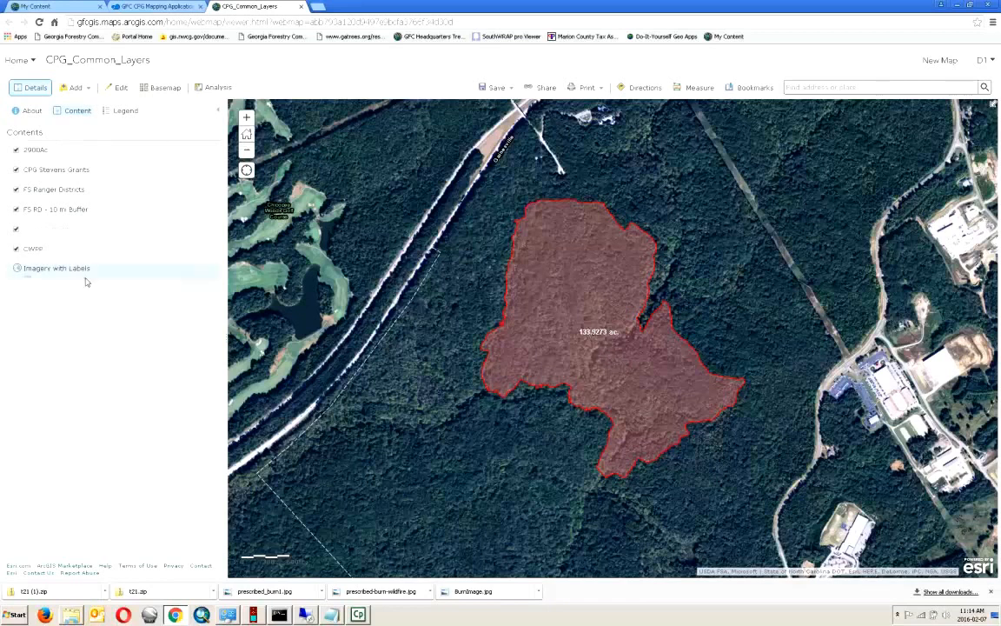
- Save a copy of the common-layers map under the new title '2900 CPG Map'
mouse_move(94, 152)
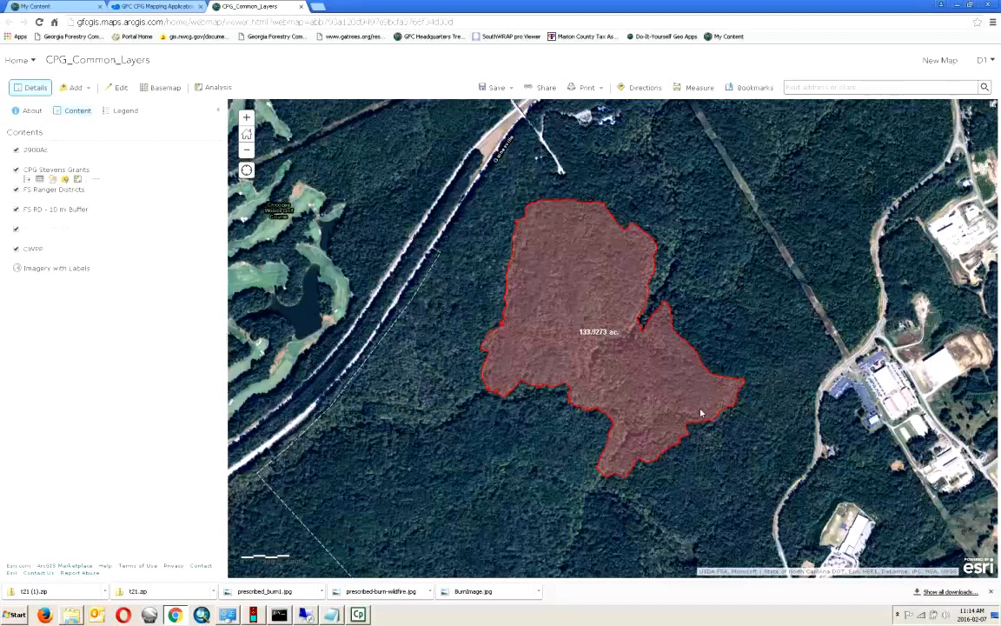
left_click(499, 89)
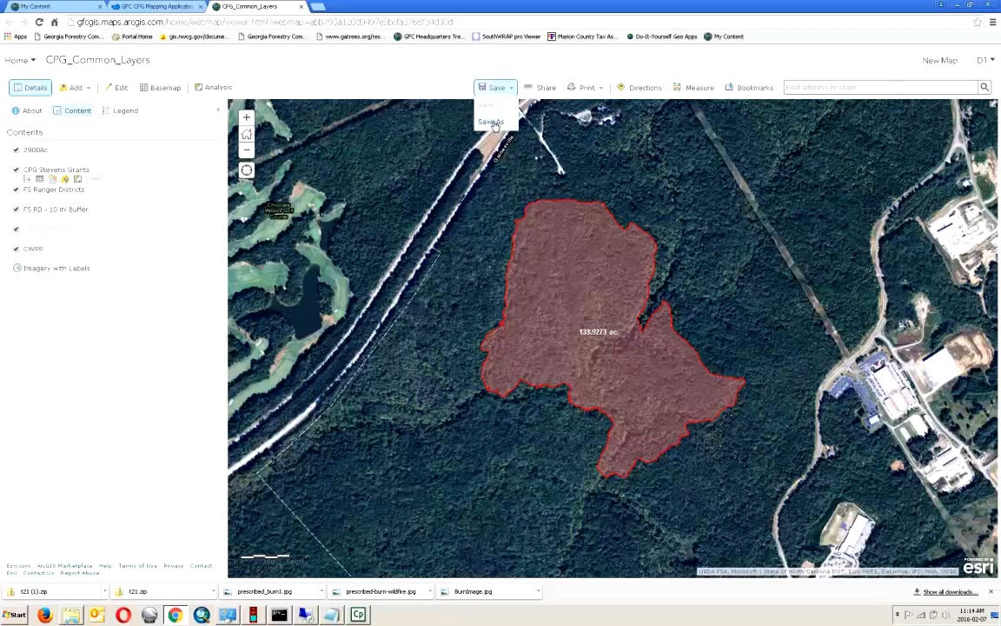
left_click(492, 122)
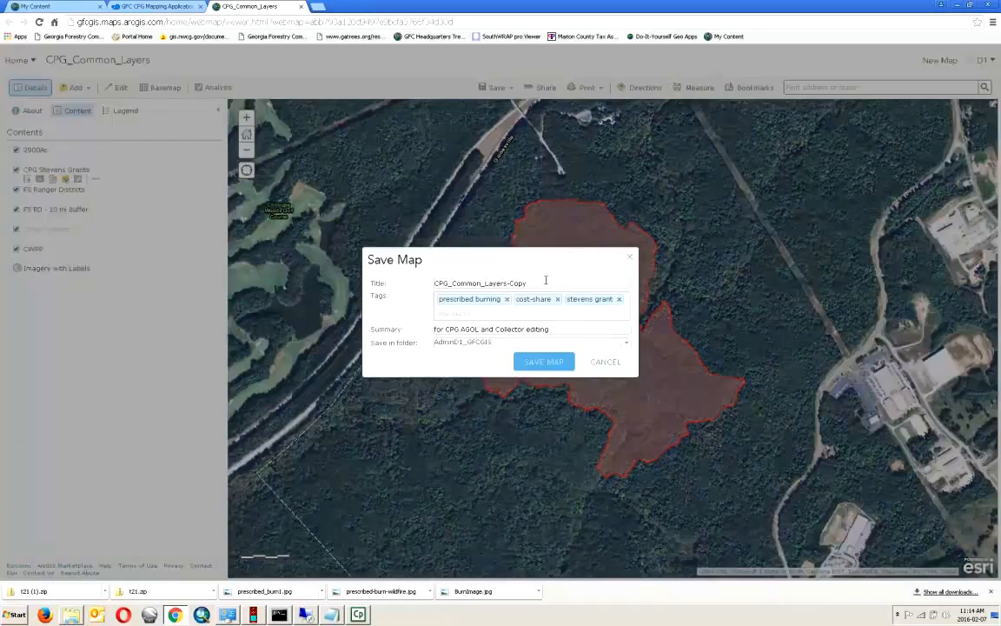
left_click_drag(535, 283, 376, 252)
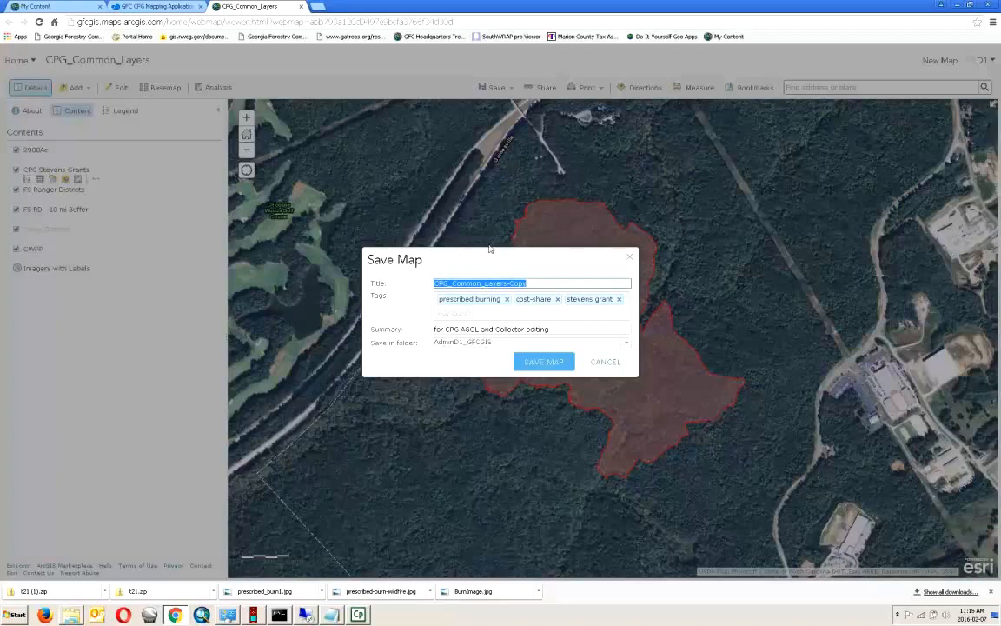
type("2900 CPG Map")
left_click(537, 365)
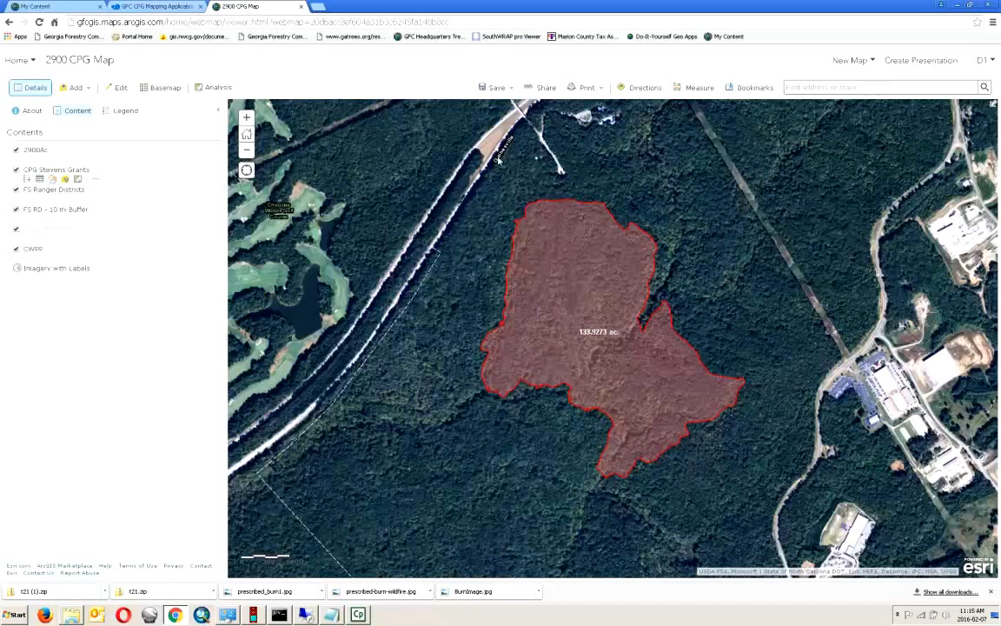
- Go from the map viewer to the My Content page via the Home menu
left_click(17, 62)
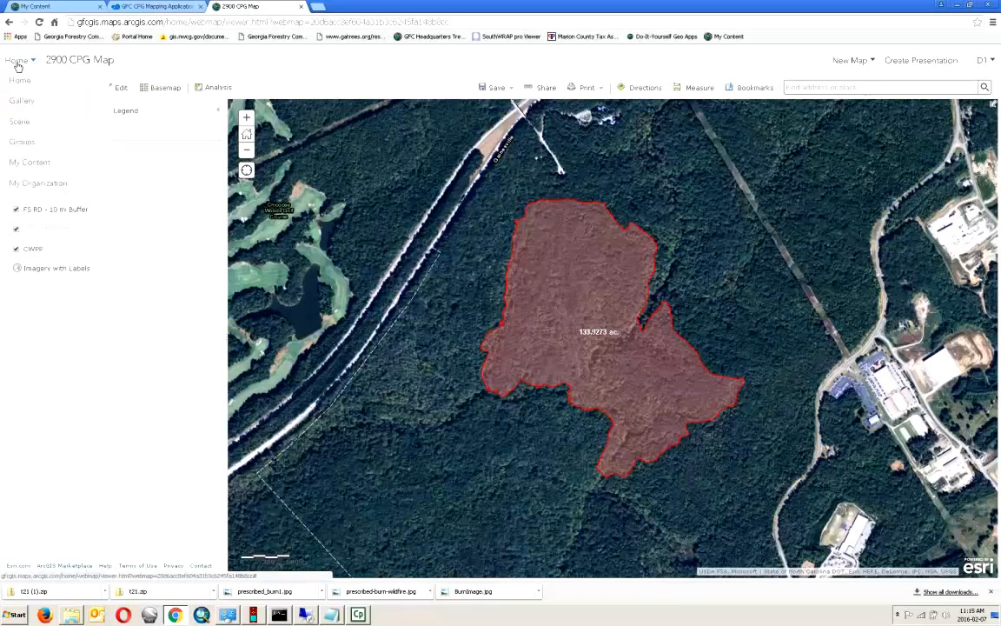
left_click(31, 164)
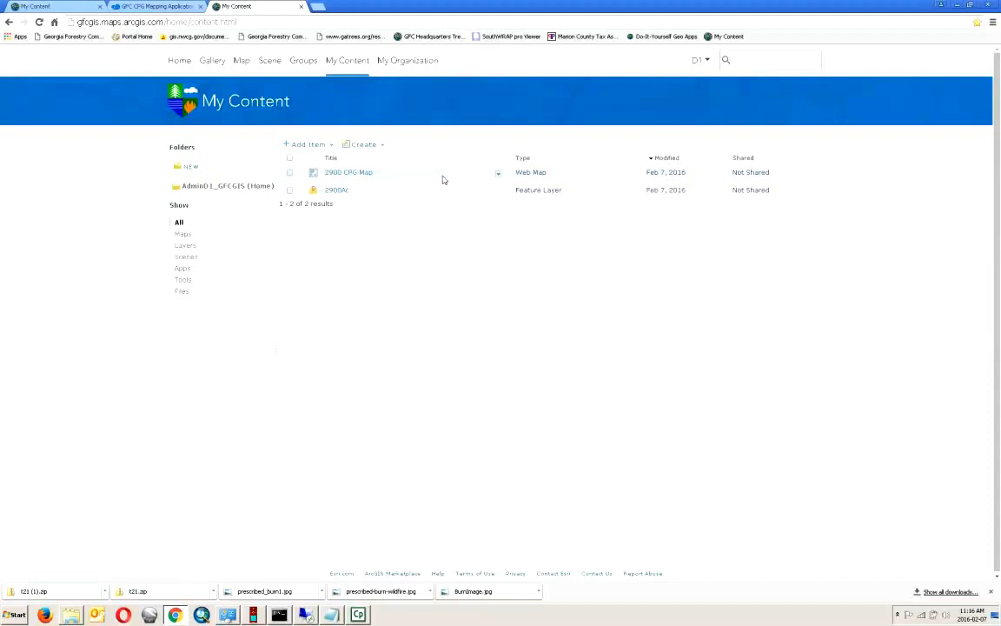
- Create a new content folder named 2900
left_click(189, 167)
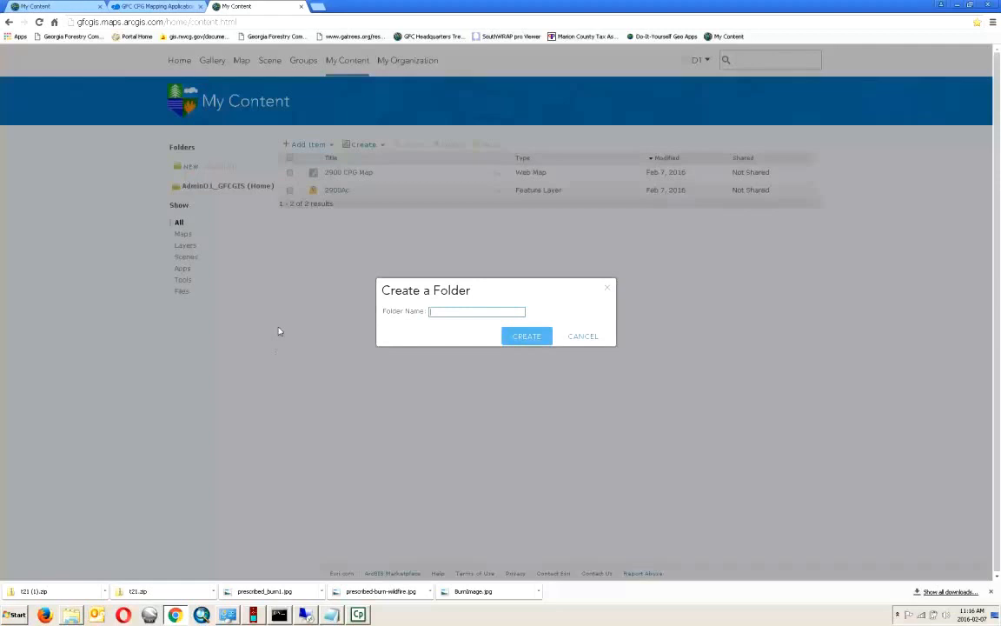
type("2900")
left_click(529, 337)
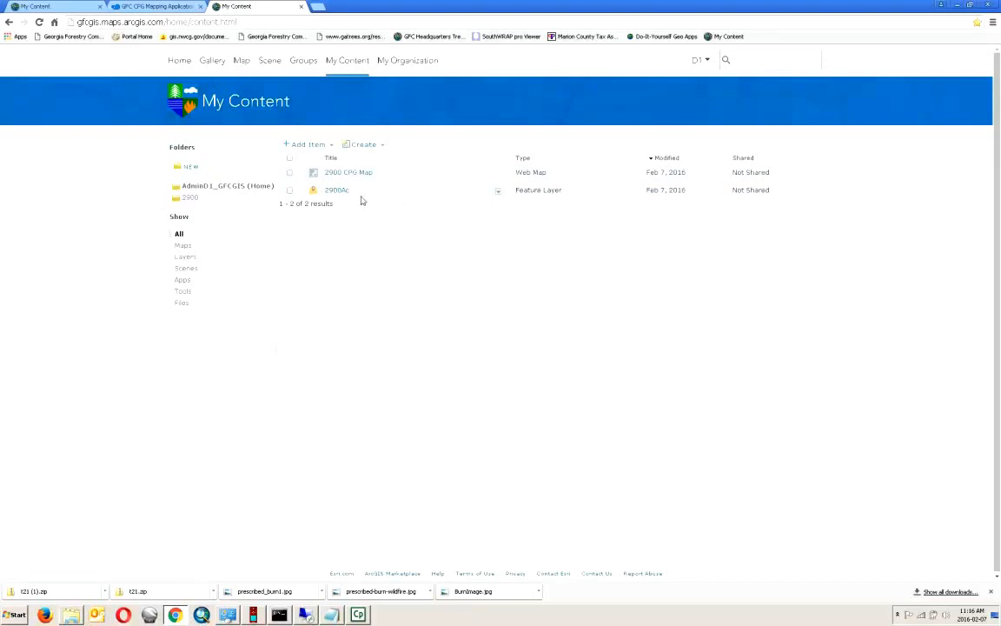
- Move the 2900 CPG Map and 2900Ac items into the 2900 folder and open it
left_click(289, 172)
left_click(289, 190)
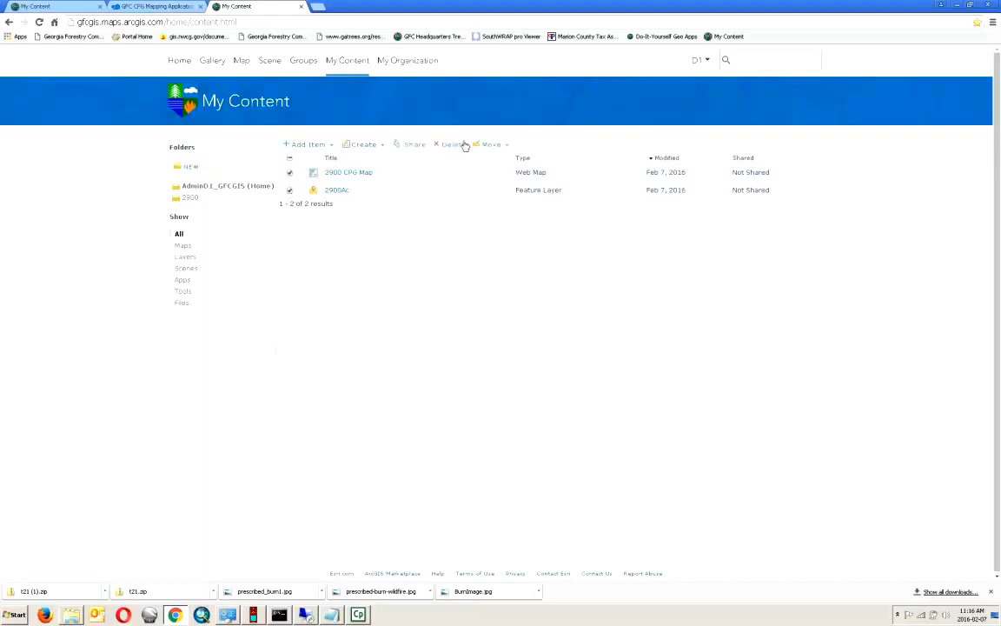
left_click(505, 145)
left_click(497, 157)
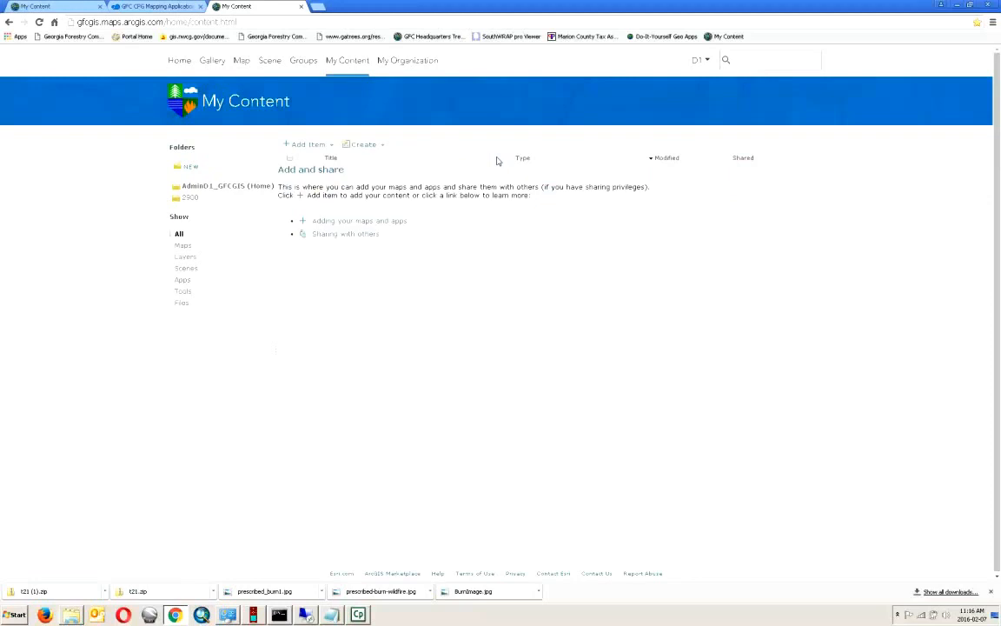
left_click(190, 198)
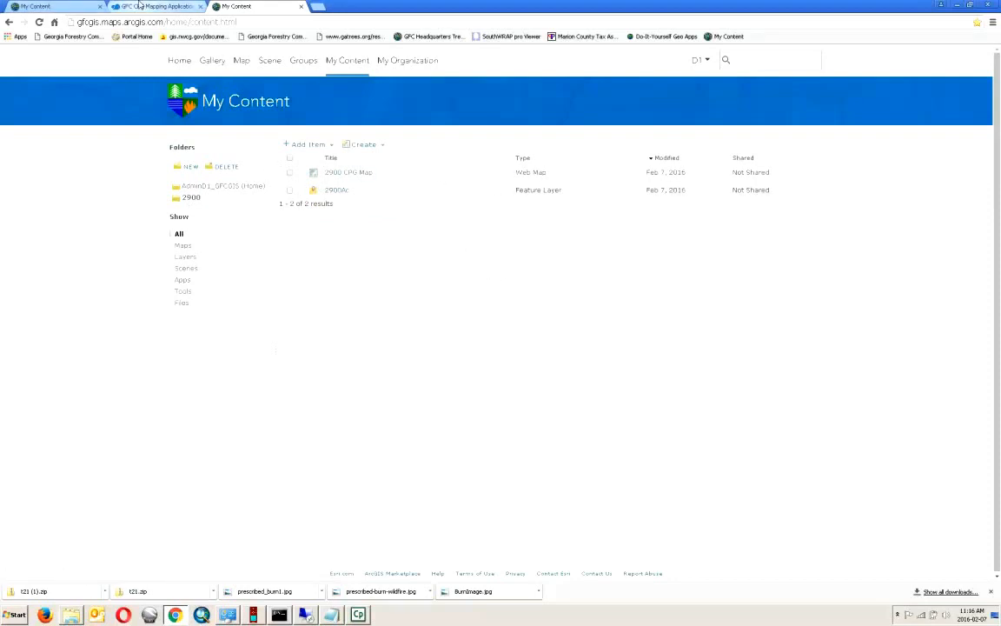
- Open the 2900 CPG Map item in the map viewer from its row's options
left_click(499, 174)
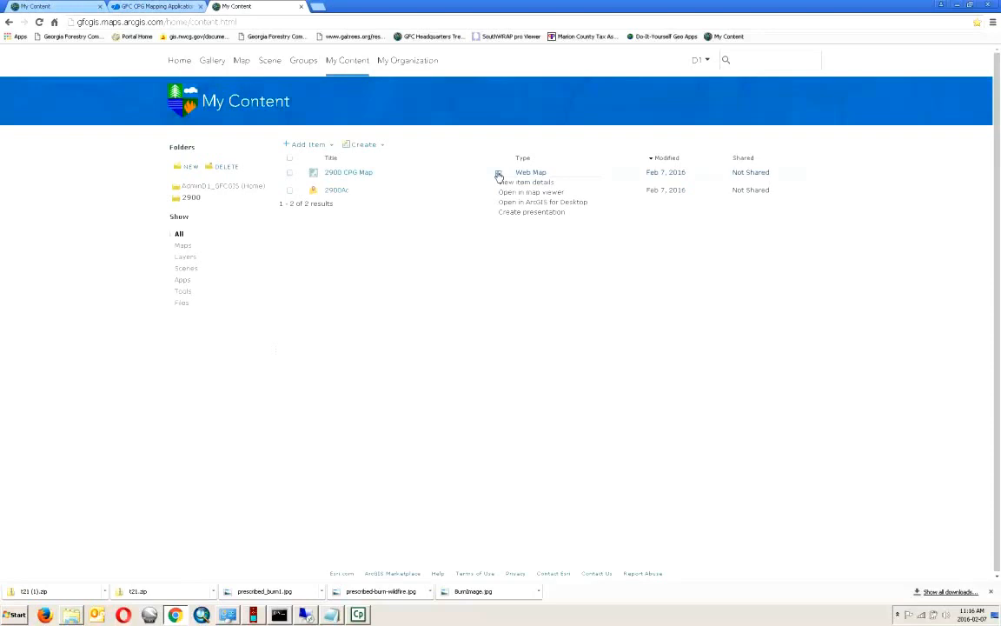
left_click(513, 194)
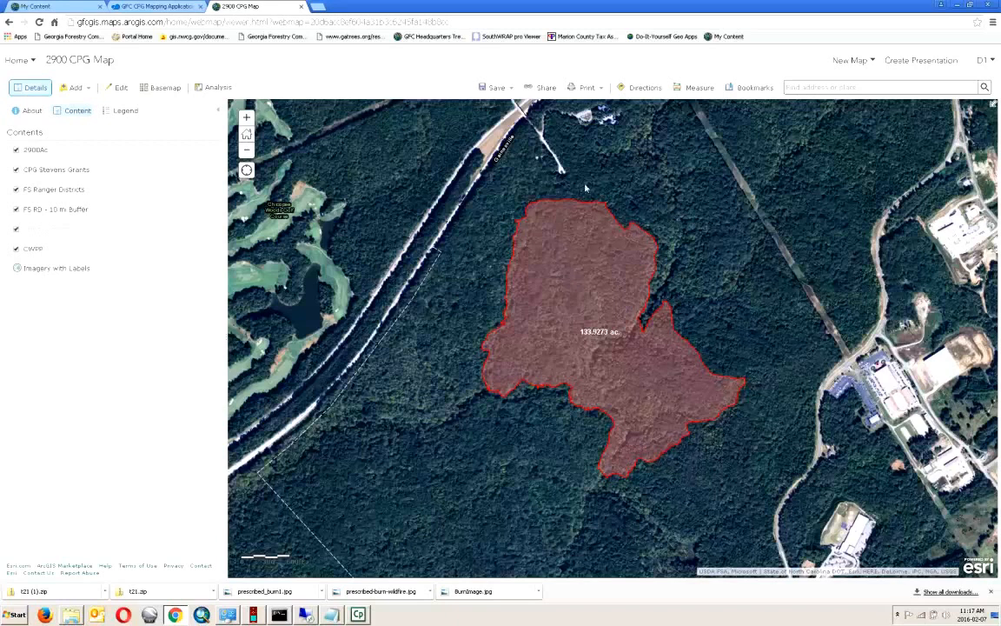
- Start creating a web app from the map through the Share dialog
left_click(538, 91)
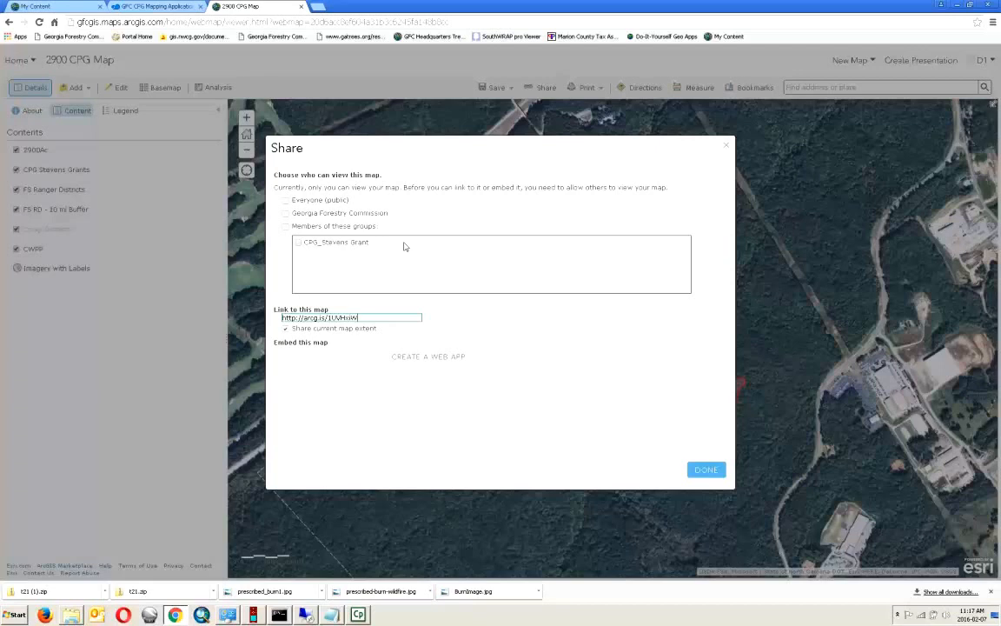
left_click(430, 357)
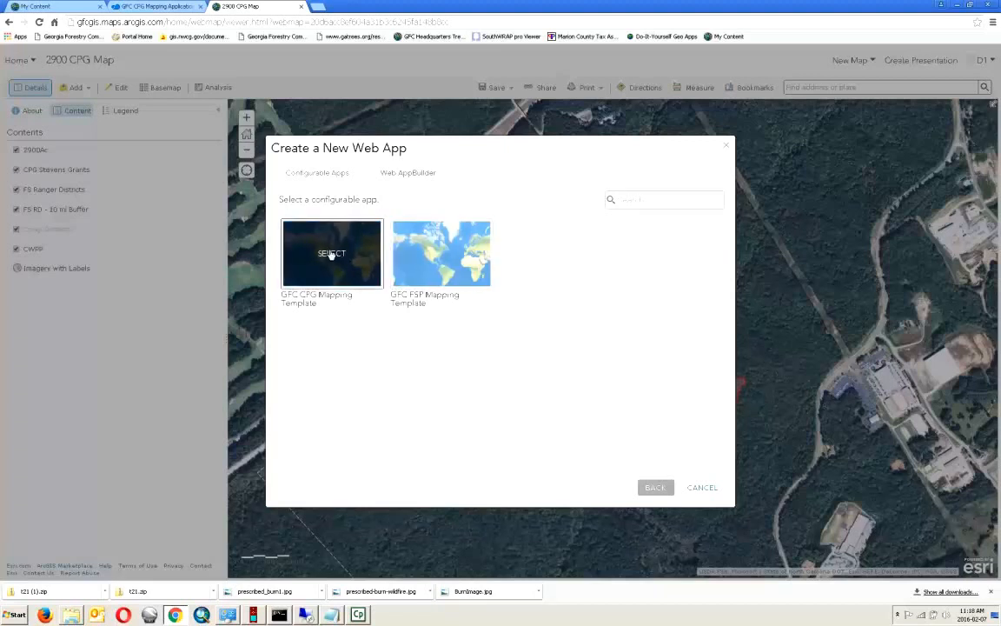
- Create an app from the GFC CPG Mapping Template titled 'CPG Map Template cob' with summary 'cpg'
left_click(331, 255)
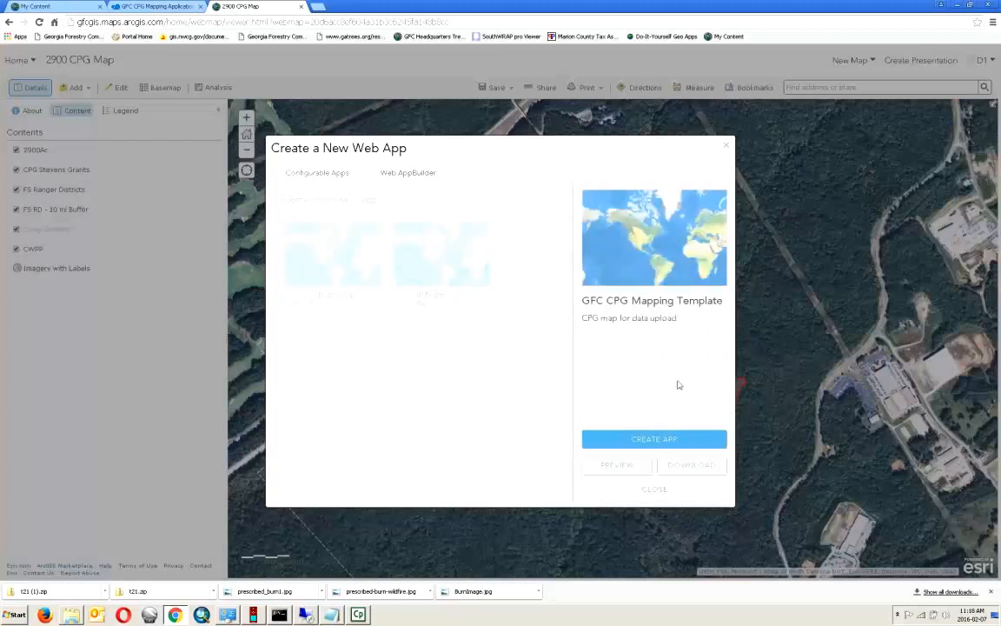
left_click(654, 439)
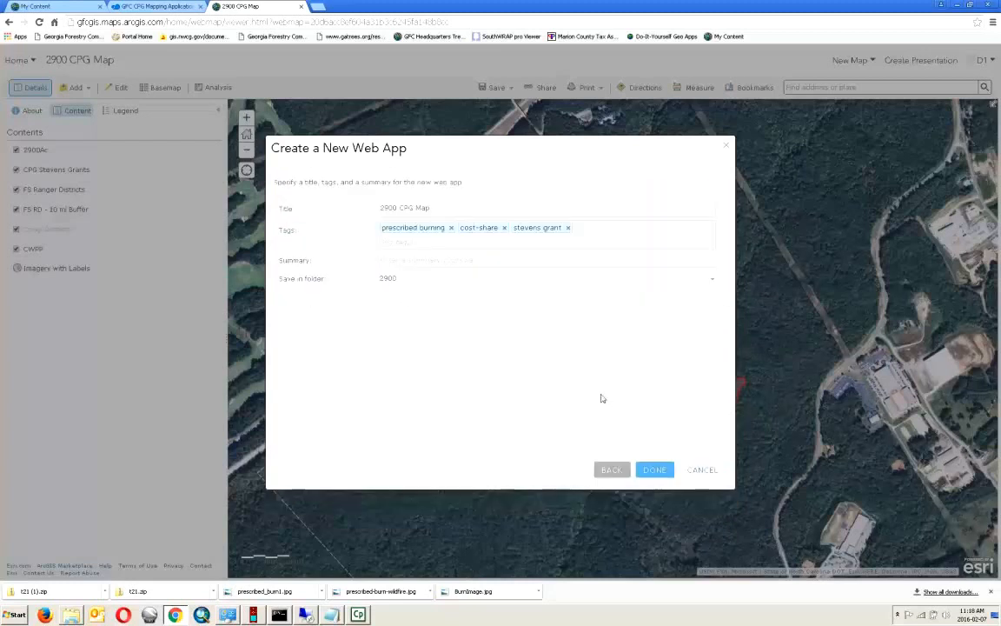
left_click(433, 207)
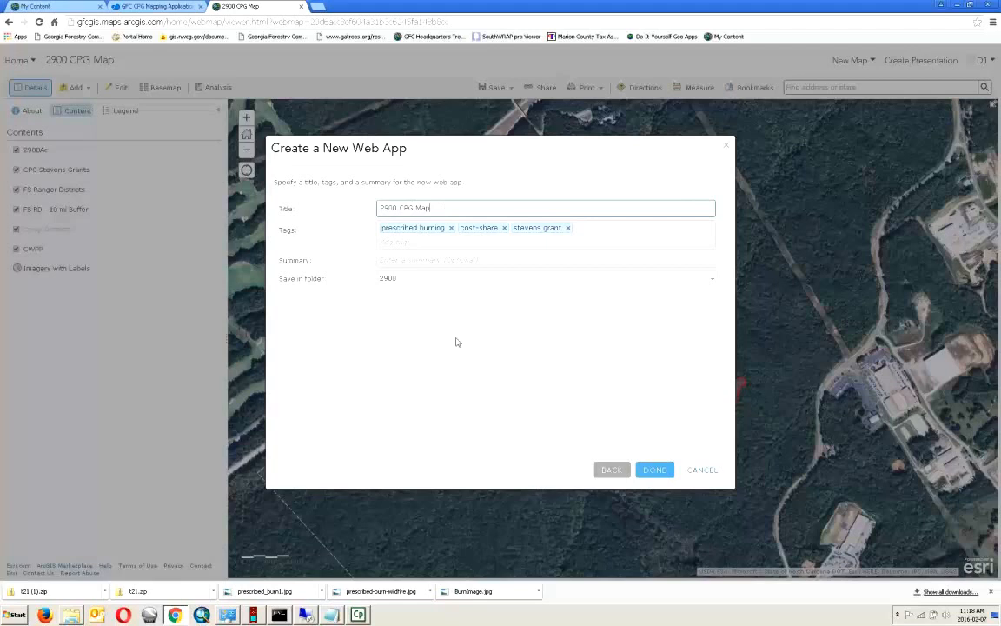
left_click_drag(433, 209, 381, 207)
type("CPG Map Template cob")
left_click(414, 259)
type("cpg")
key("Tab")
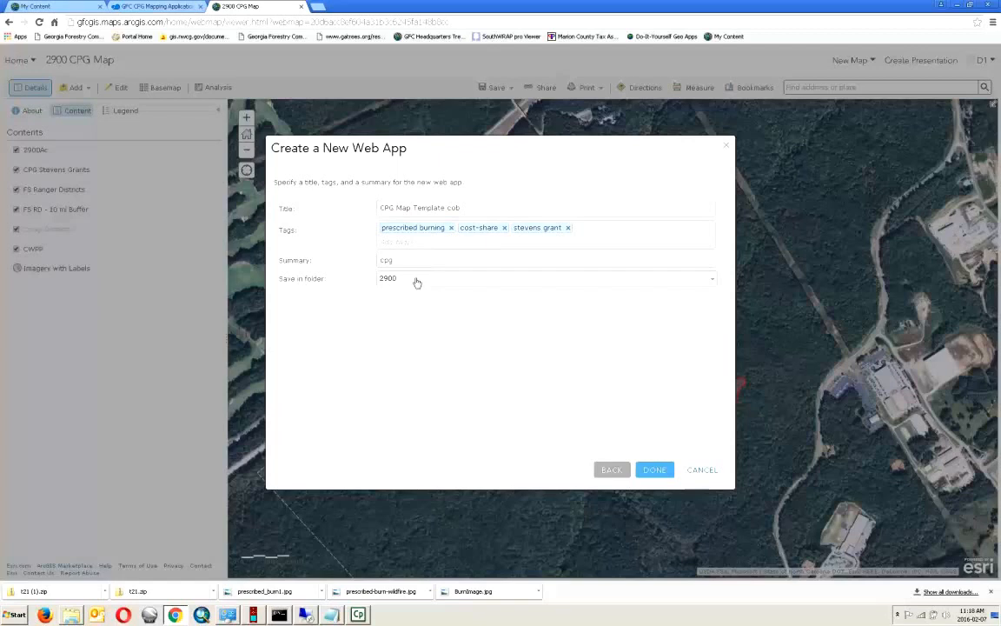
- Create the web app, sign in with the account username and password, and dismiss the save-password prompt
left_click(654, 470)
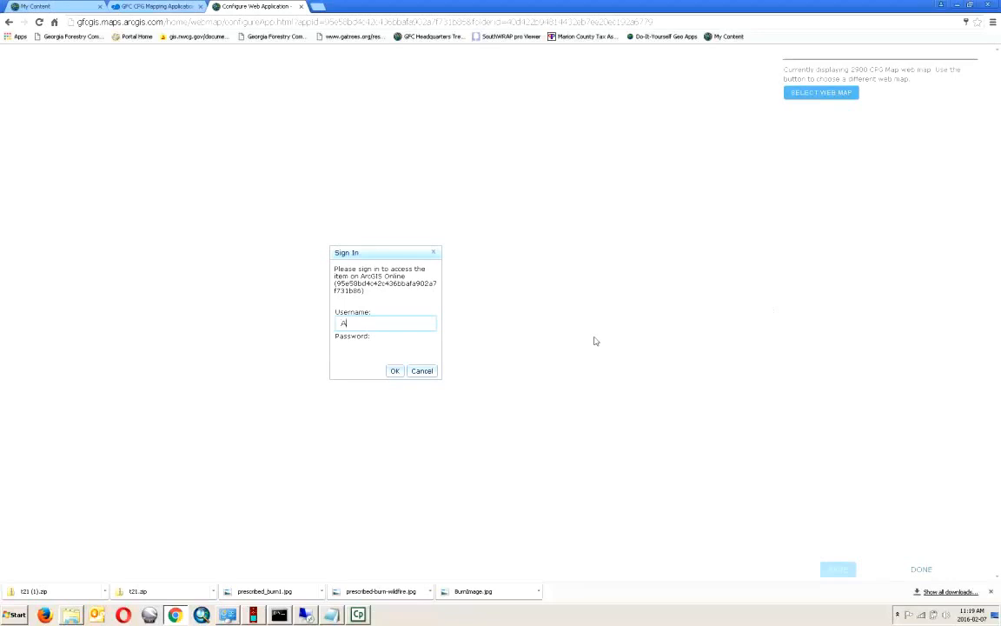
type("dmini01_GFCGIS")
left_click(370, 348)
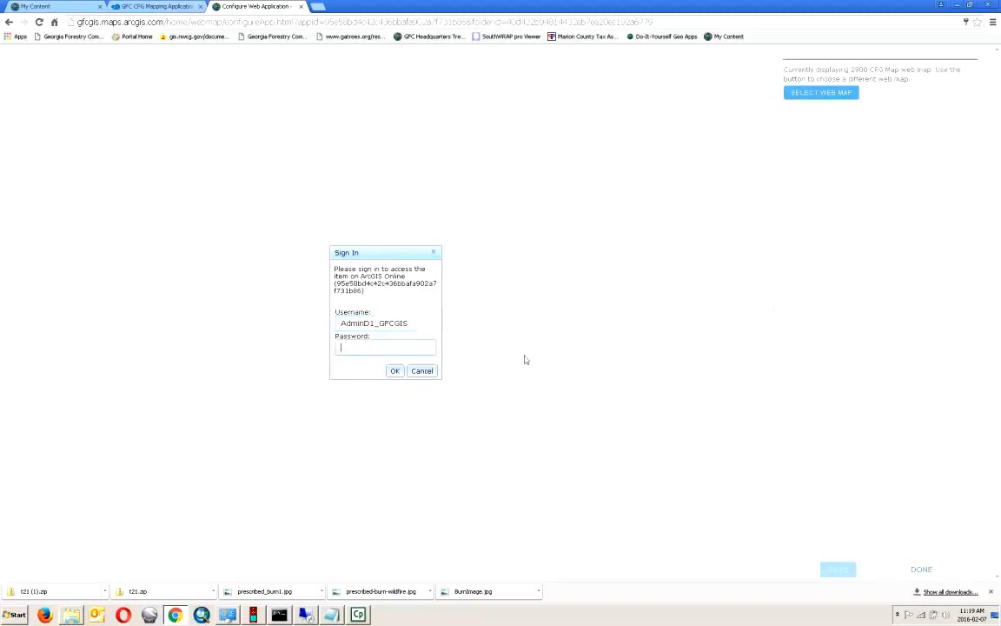
type("**********")
key("Return")
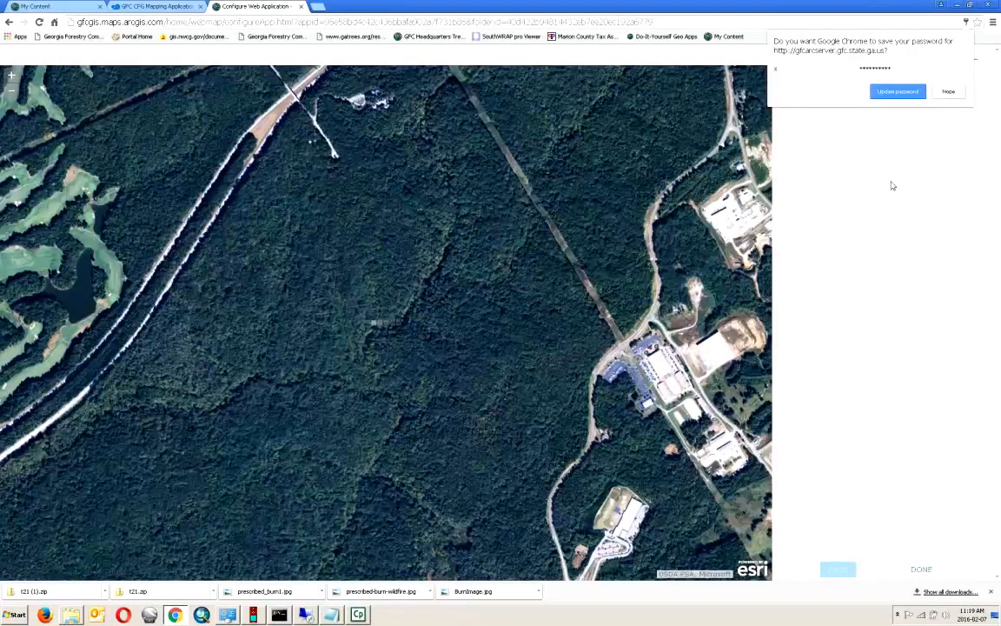
left_click(948, 93)
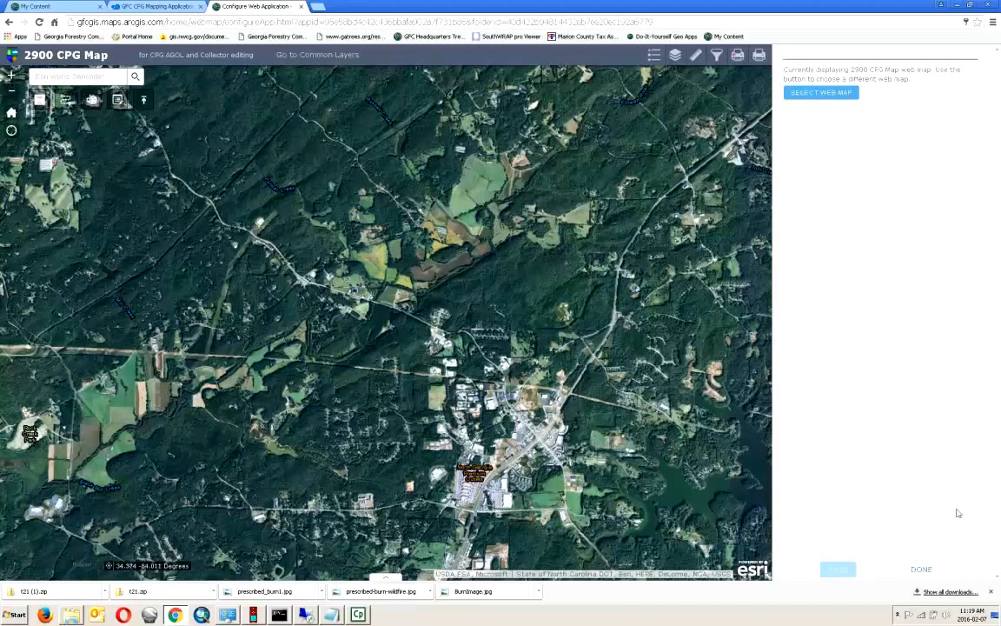
- Finish configuring and view the published application from its item page
left_click(923, 570)
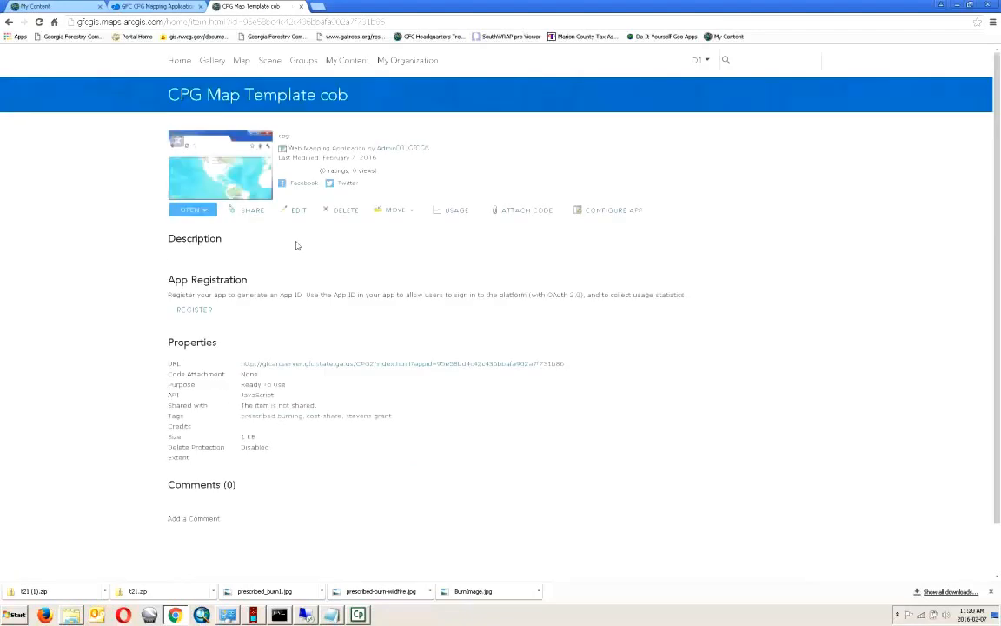
left_click(208, 212)
left_click(208, 225)
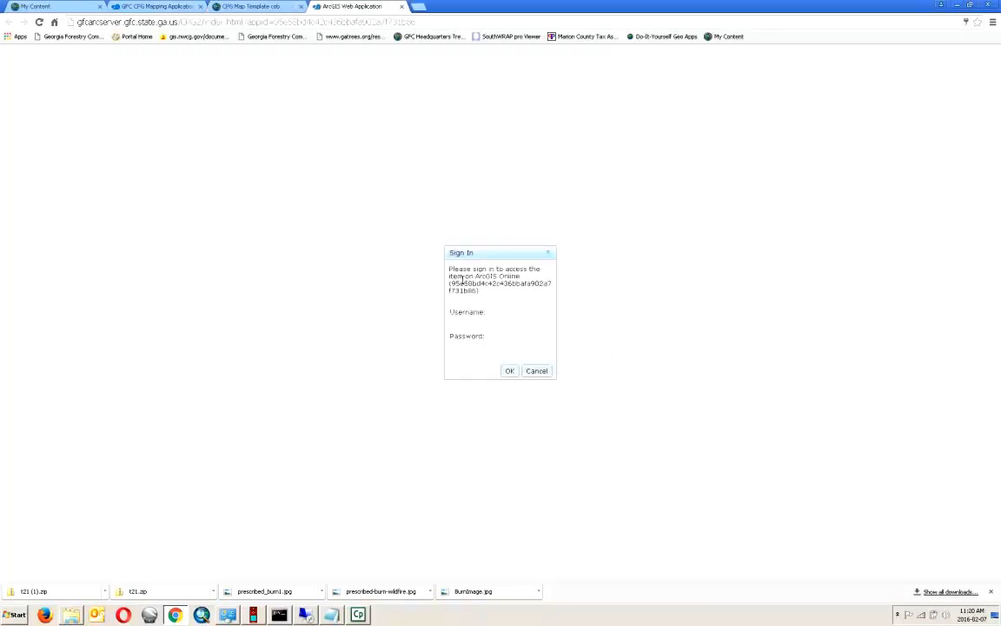
- Sign in with the account username and password to load the app
type("AdminD1_")
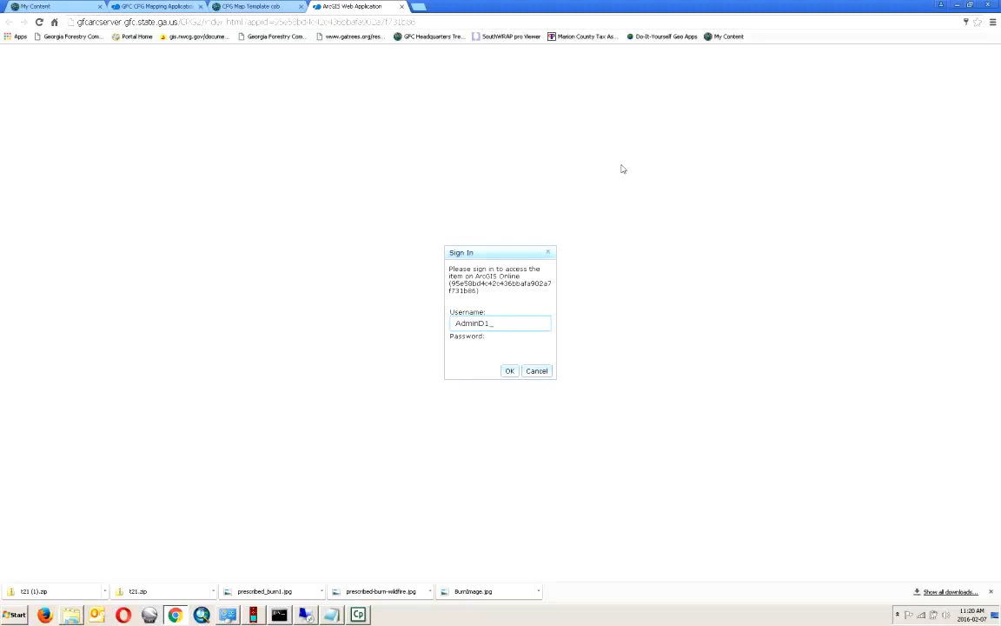
type("GFCGIS")
key("Tab")
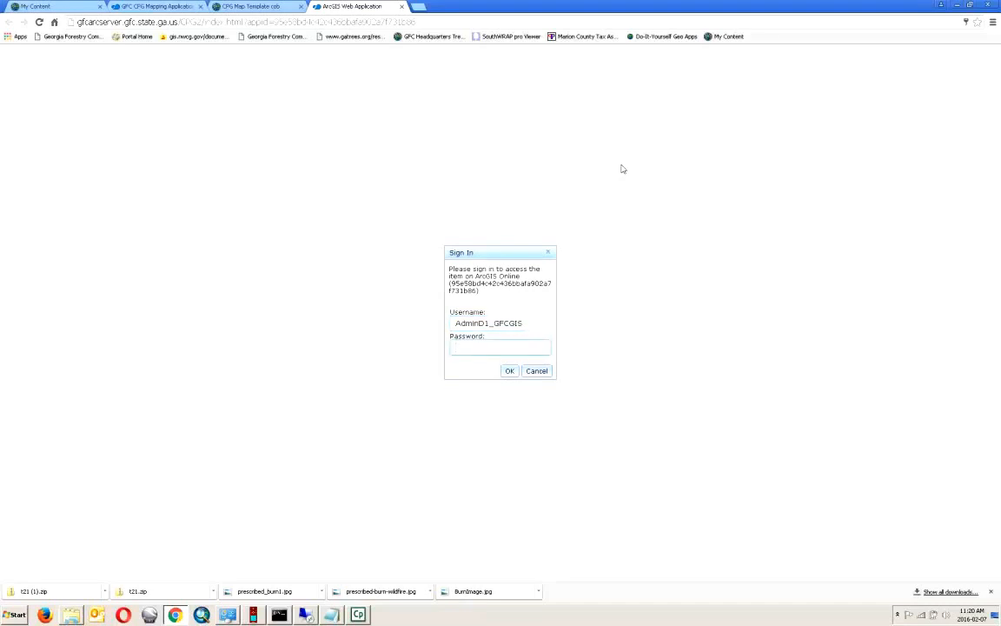
type("•••••••••••")
key("Return")
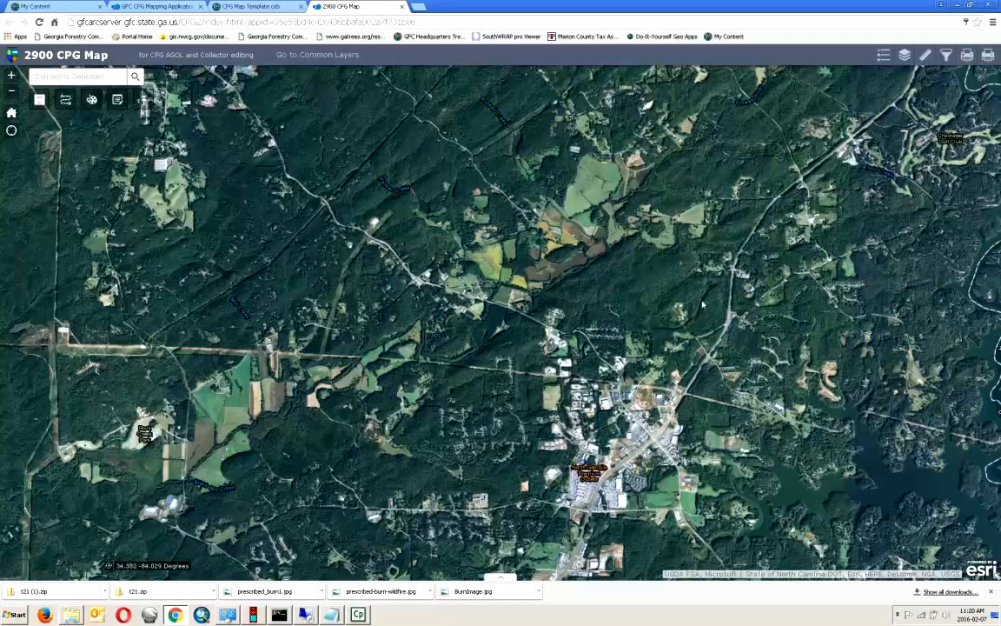
- Query CPG_Stevens_Grants for BurnID 2,900 to show the 133.9273 ac burn polygon
left_click(946, 55)
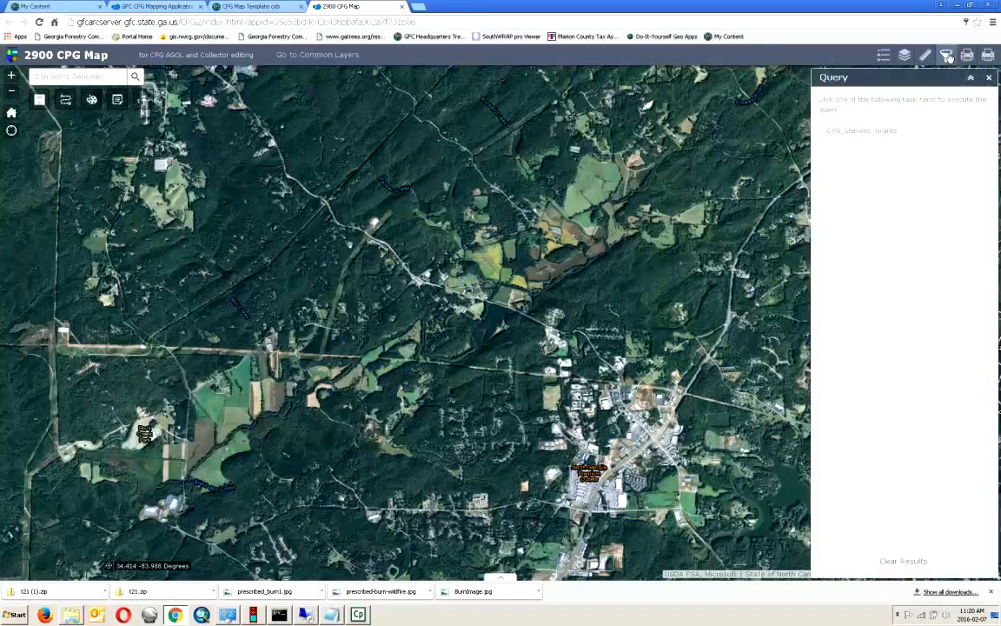
left_click(878, 132)
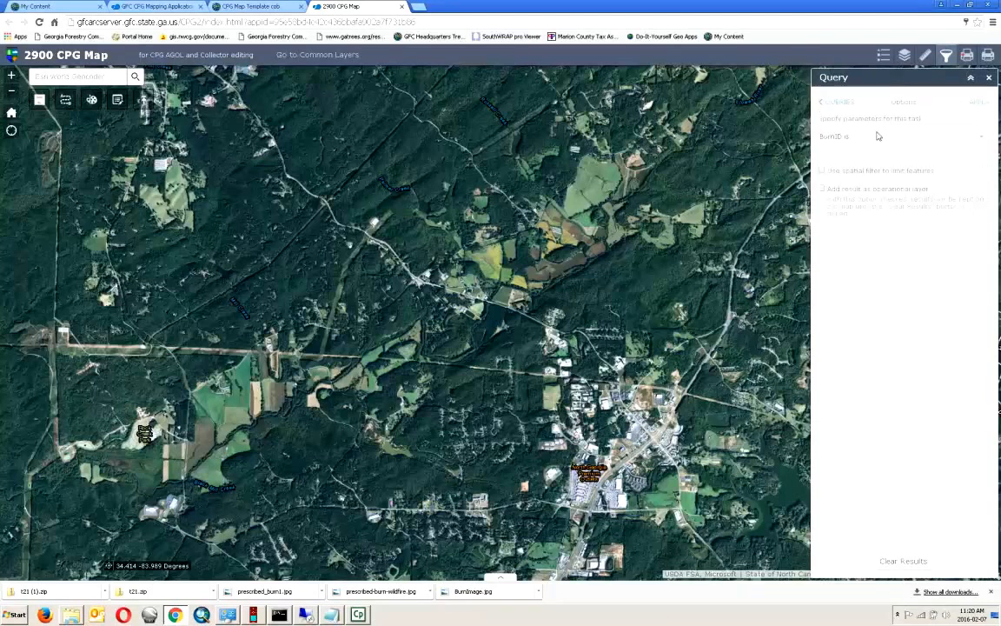
left_click(879, 136)
type("2,900")
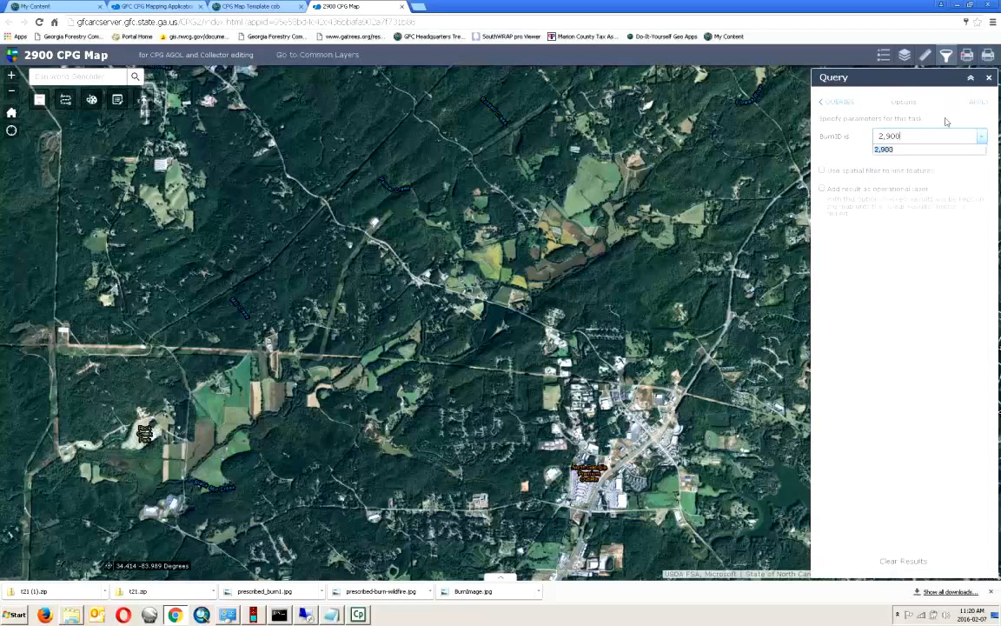
left_click(928, 150)
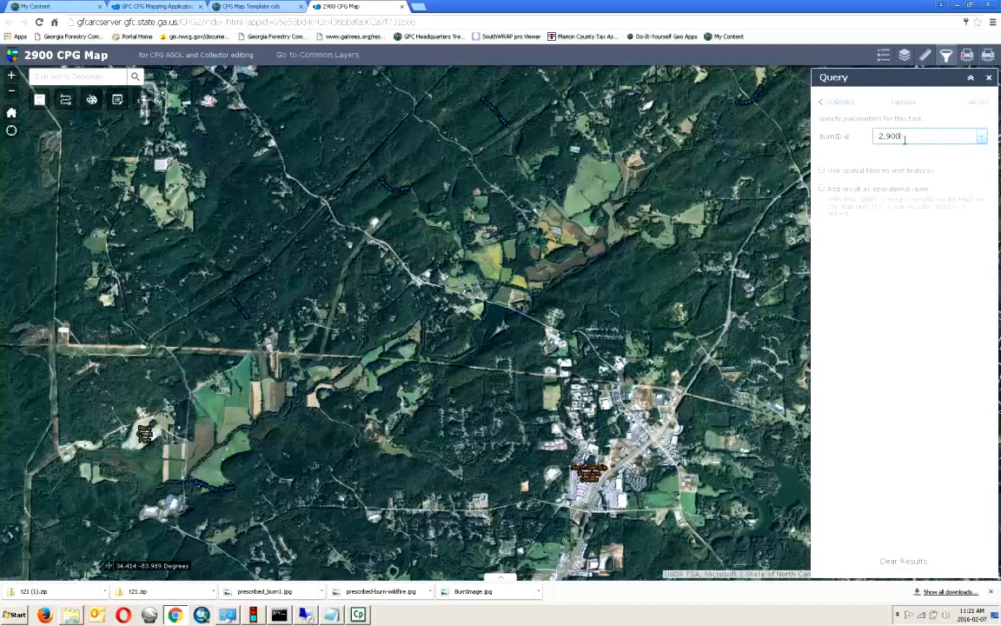
left_click(983, 137)
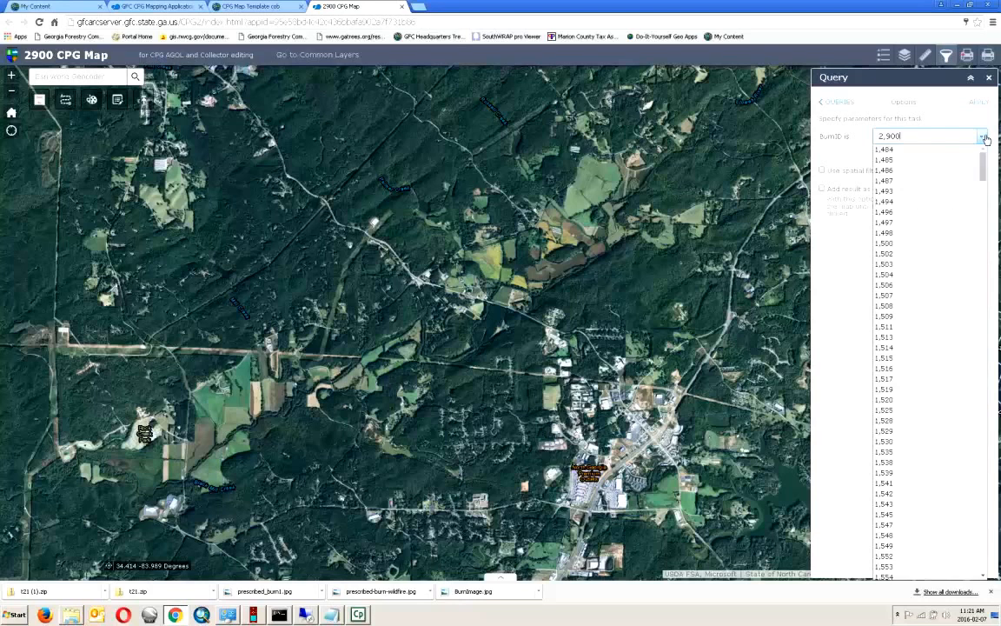
left_click(984, 138)
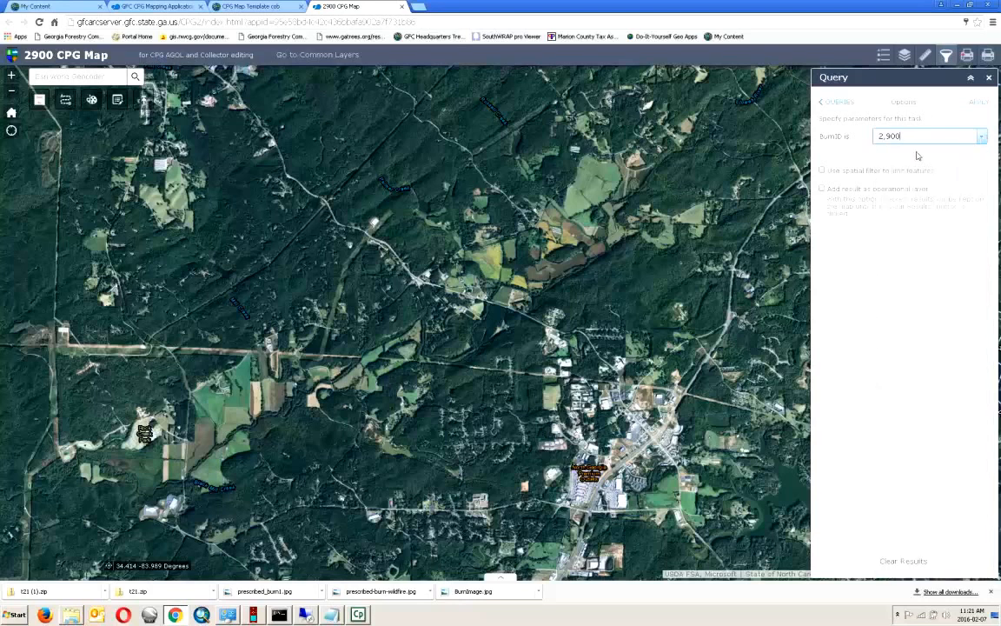
left_click(978, 104)
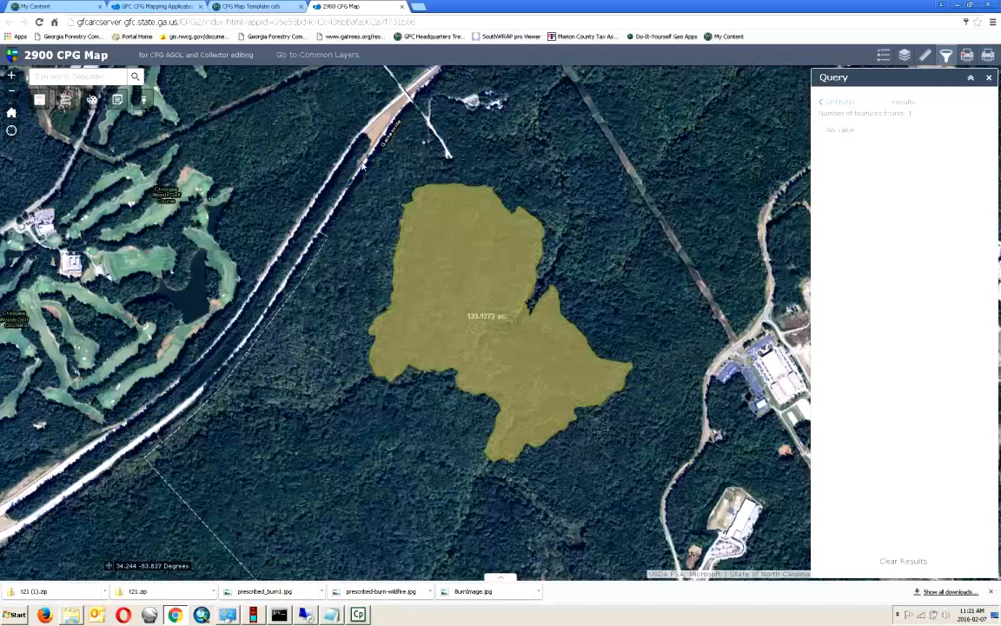
- Close the Query panel so the 133.9273 ac. burn polygon shows alone over the imagery
left_click(989, 79)
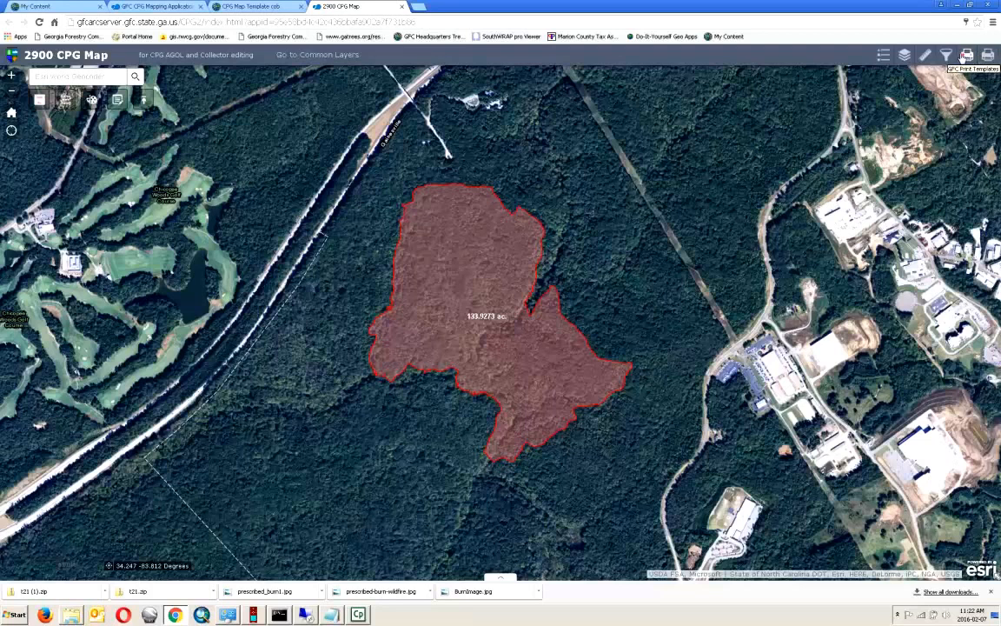
- In GFC Print Templates, adjust the print scale and title the map 'CPG Burn Jones Tract (2900)'
left_click(967, 55)
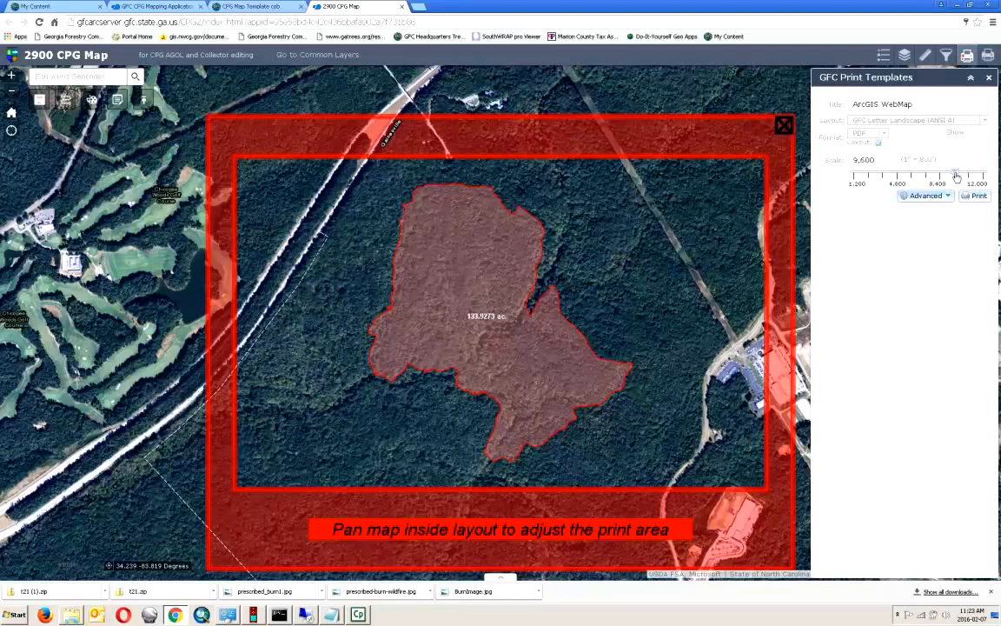
mouse_move(956, 177)
left_mouse_down()
mouse_move(927, 176)
mouse_move(952, 178)
left_mouse_up()
left_click_drag(923, 104, 847, 108)
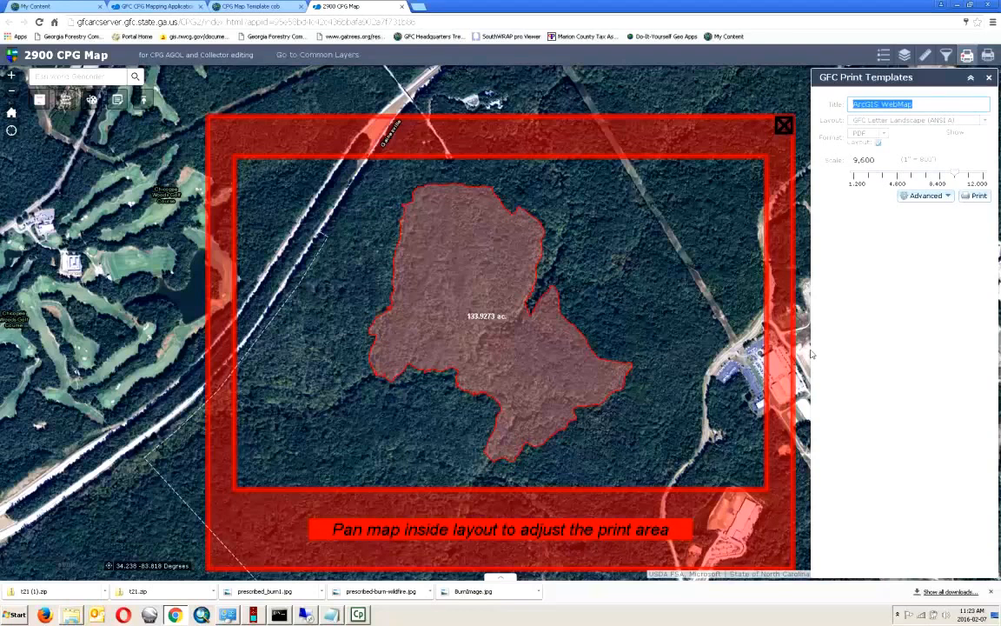
type("CPG ")
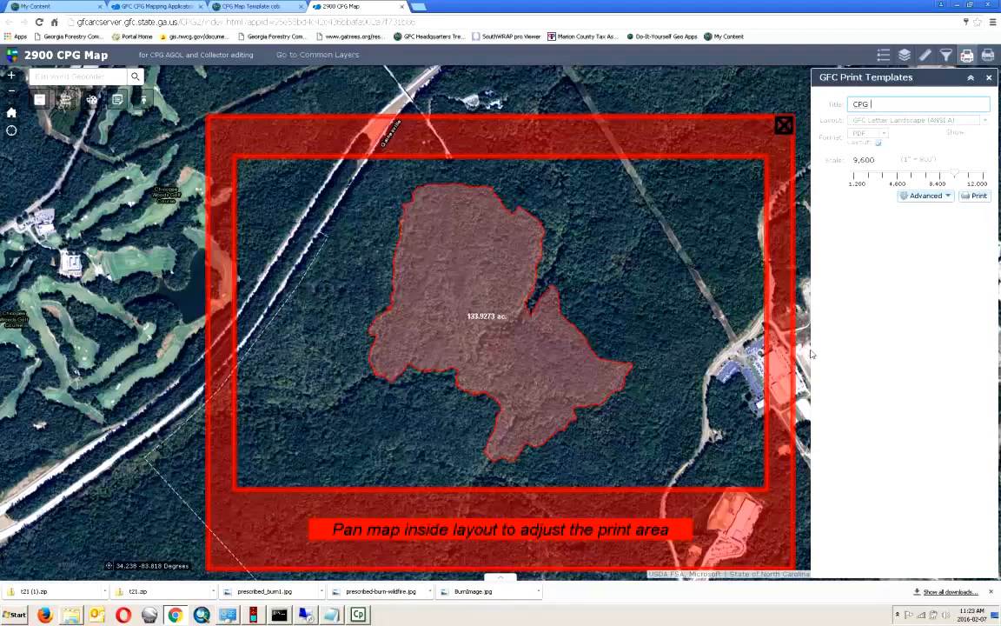
type("1")
type("ones Tr")
type("act")
type(" (290")
type("0)")
type("Burn")
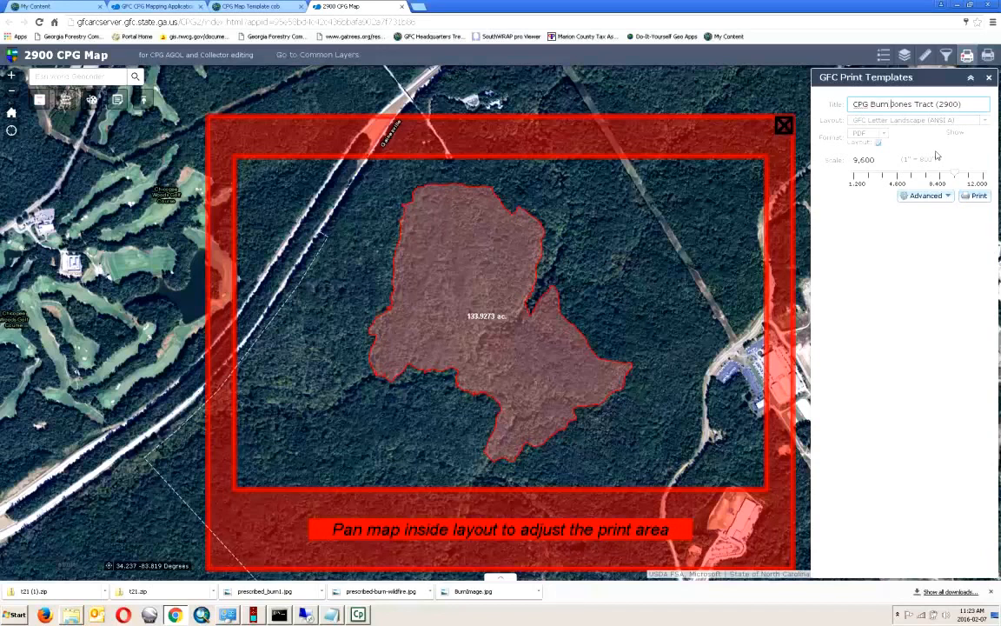
- Enter the author's name in the advanced print options
left_click(930, 196)
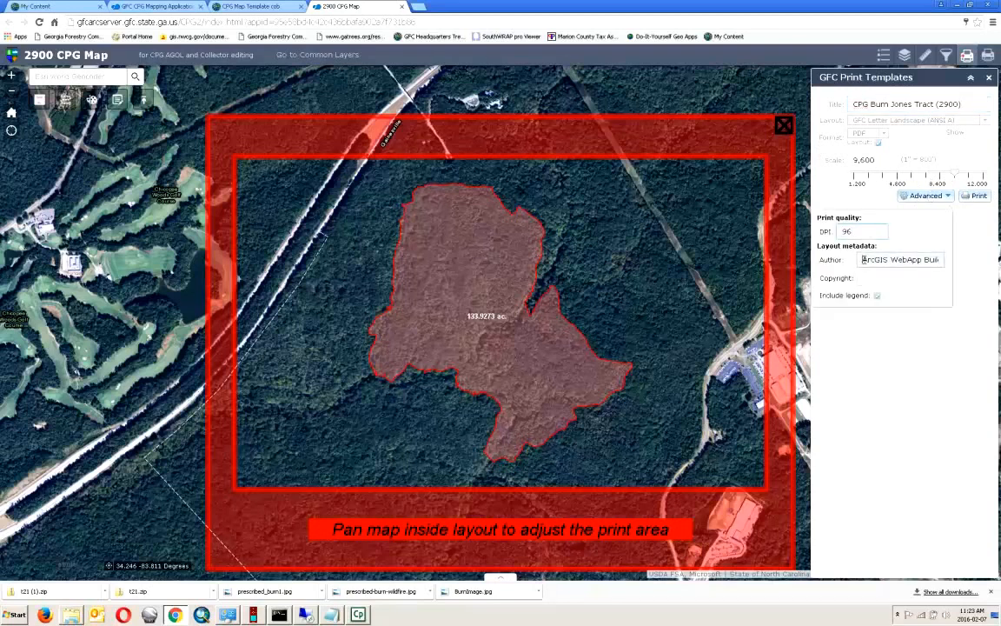
key("Tab")
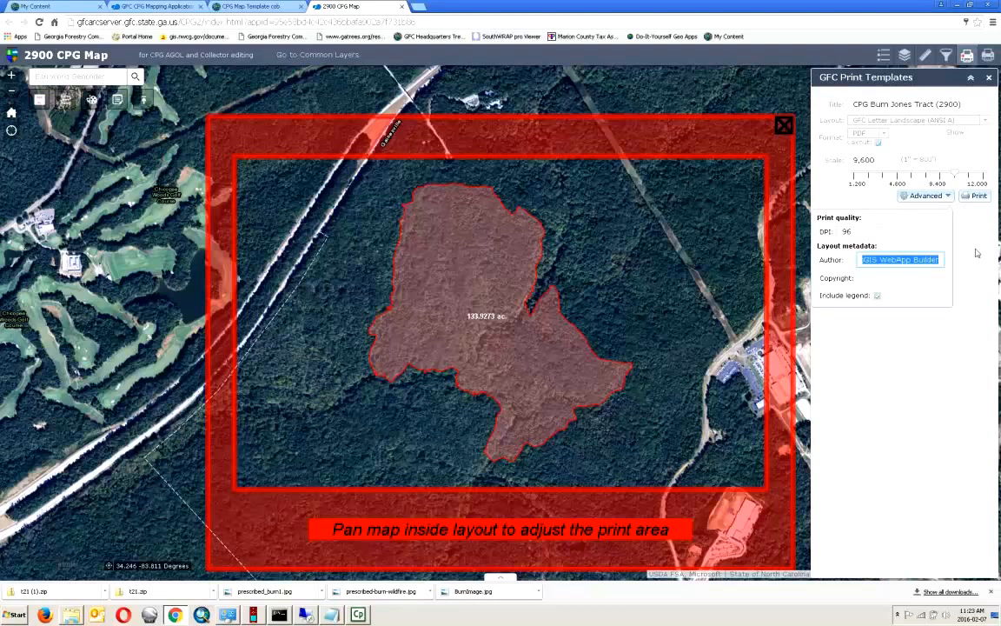
type("Author")
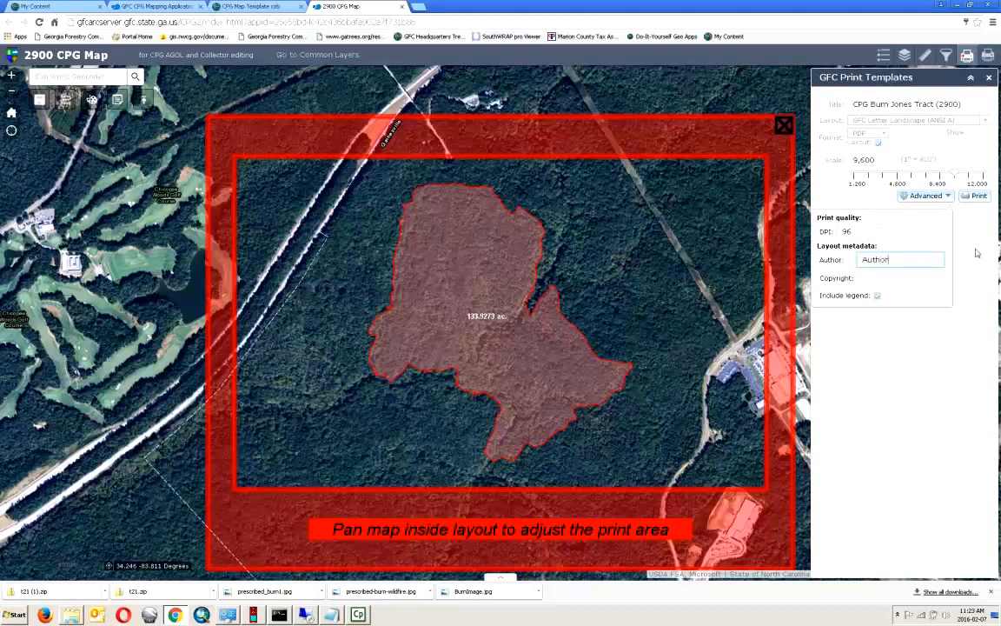
type(": cob")
left_click(880, 342)
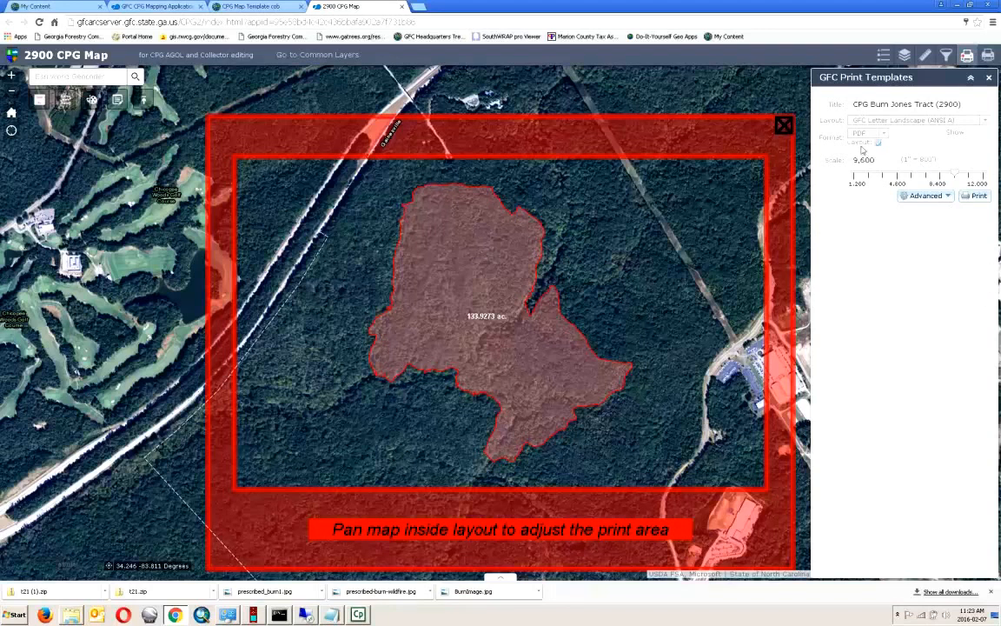
- Print the map as a PDF and open the finished 'CPG Burn Jones Tract (2900)' result
left_click(977, 197)
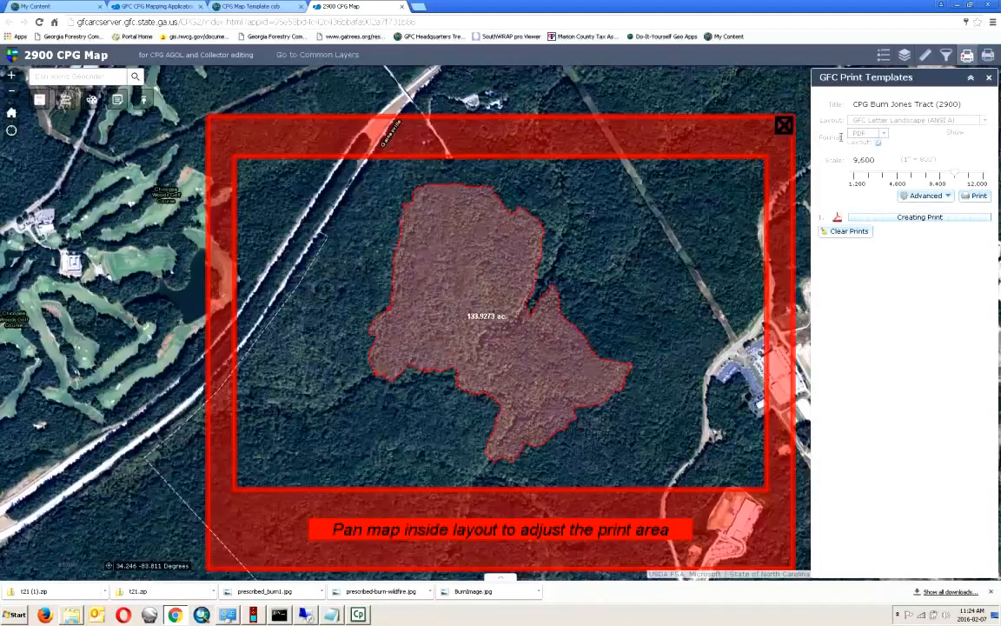
left_click(884, 134)
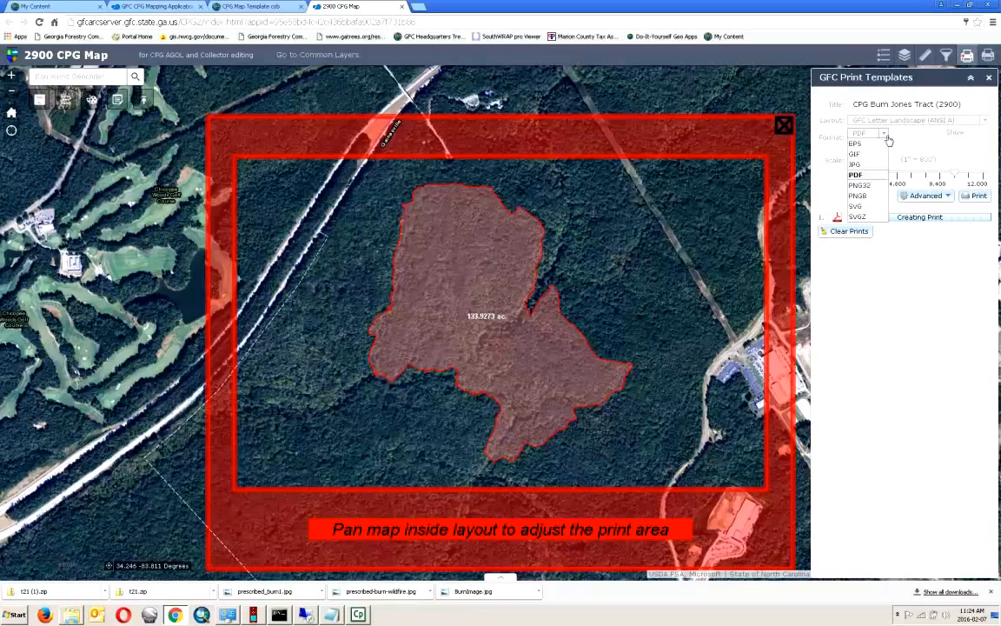
left_click(887, 137)
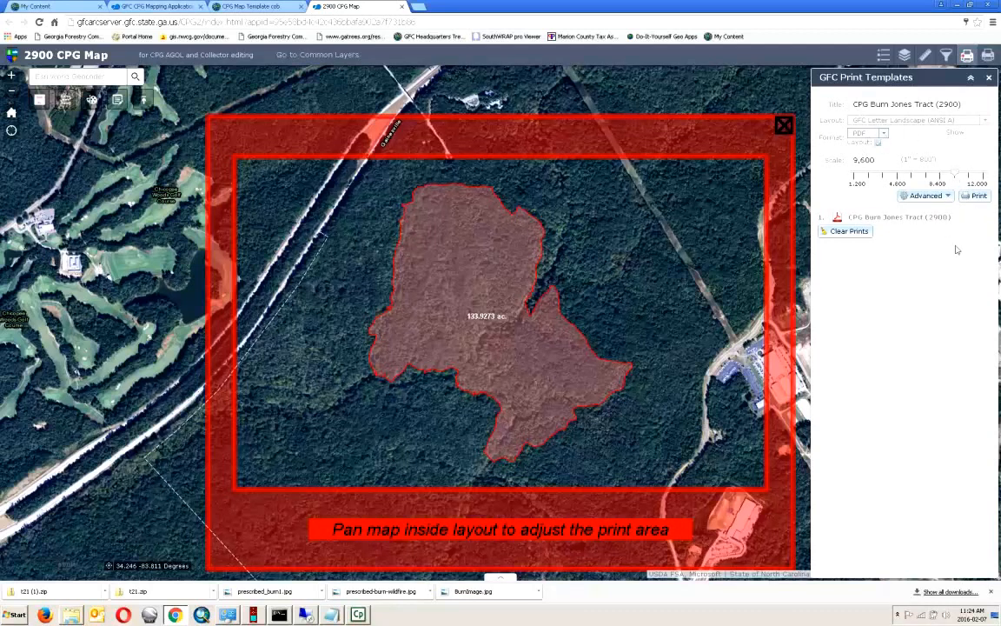
left_click(883, 136)
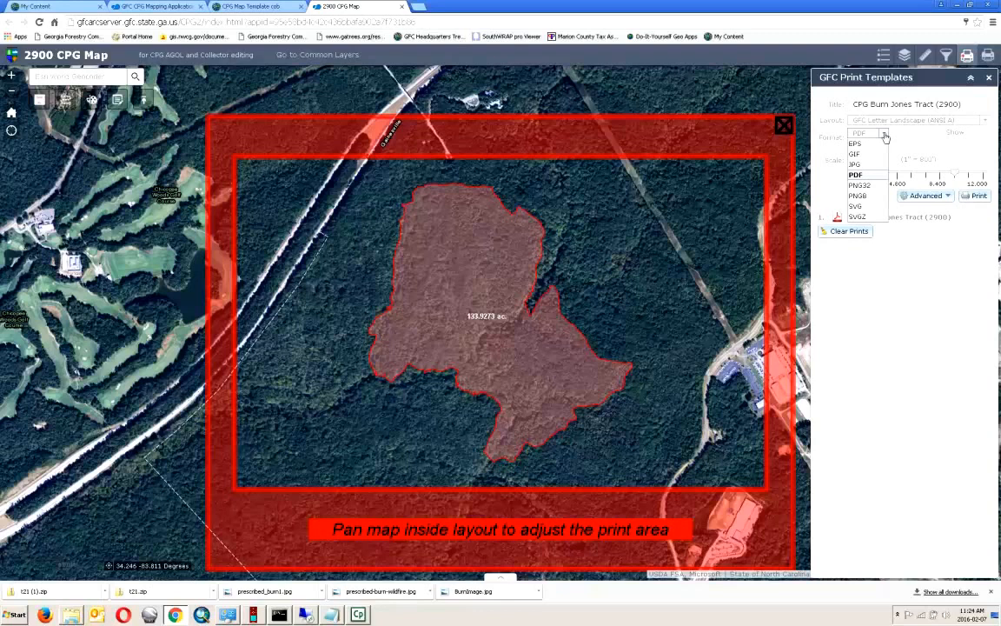
left_click(885, 136)
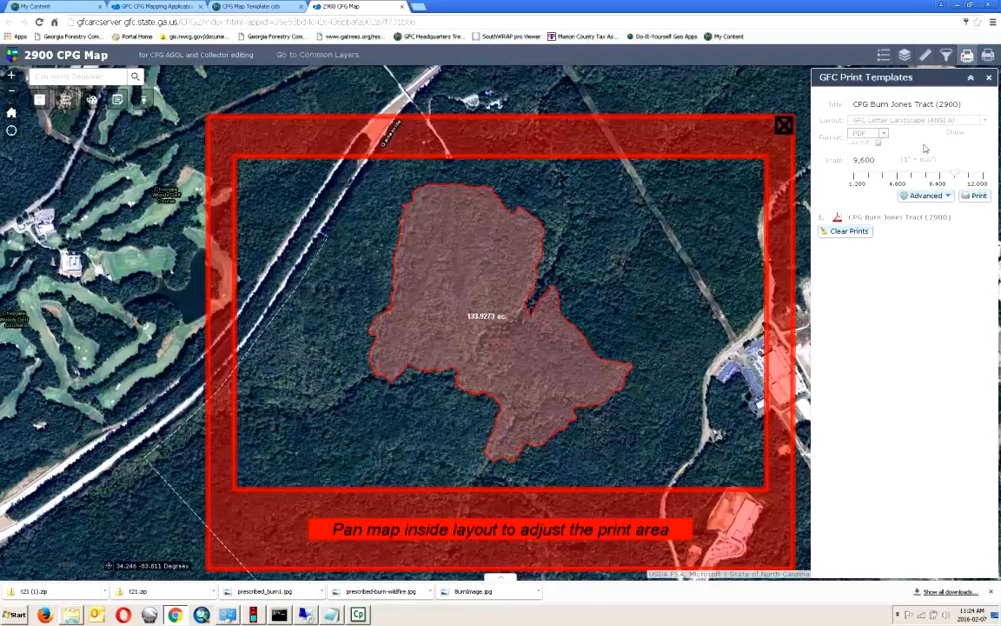
left_click(904, 217)
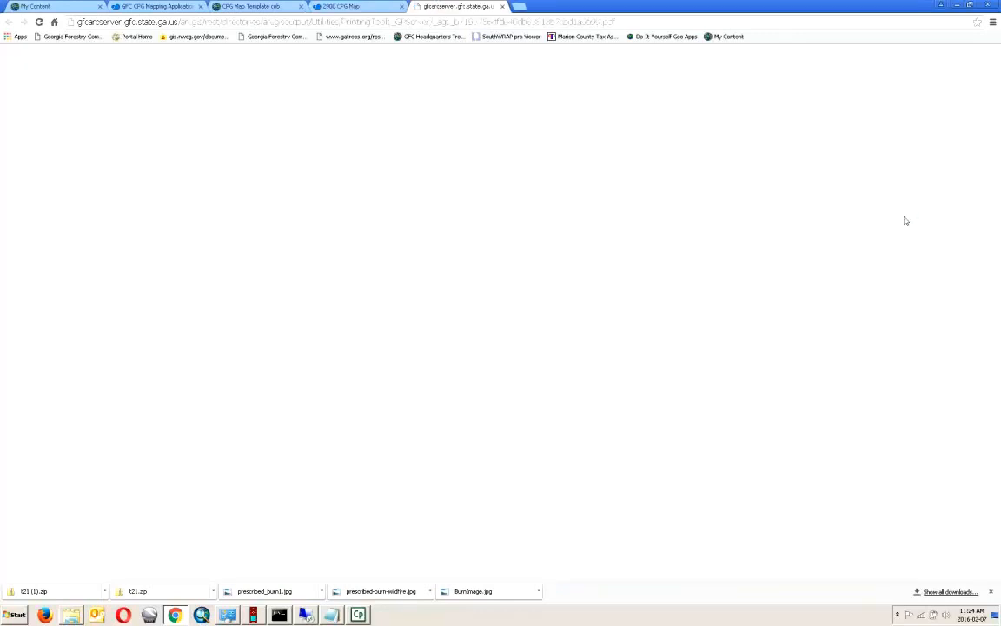
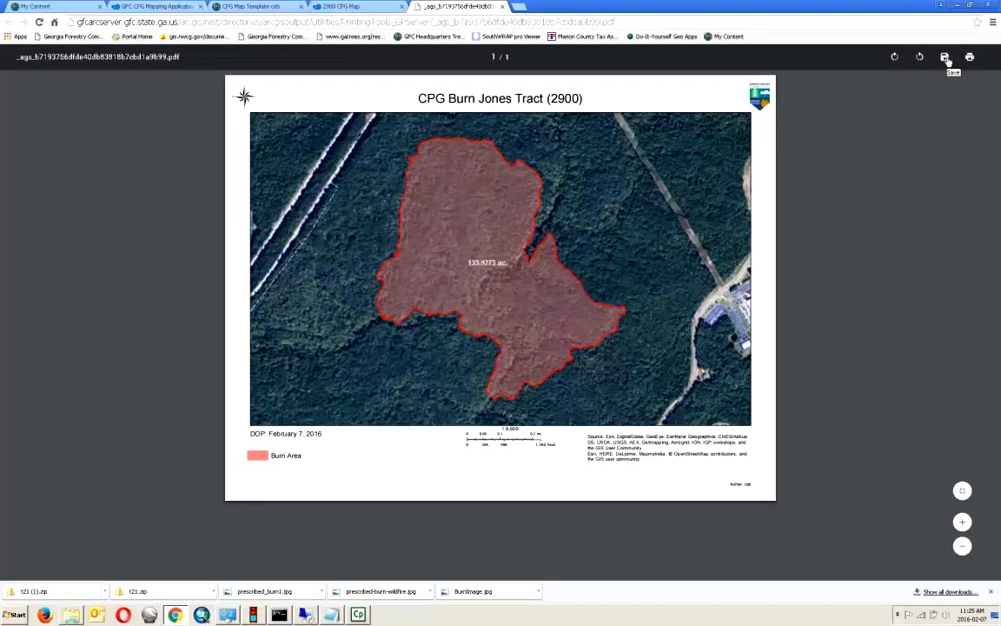
- Save the printed burn map PDF as 'CPG 2900.pdf' in the CPG transfer folder
left_click(945, 57)
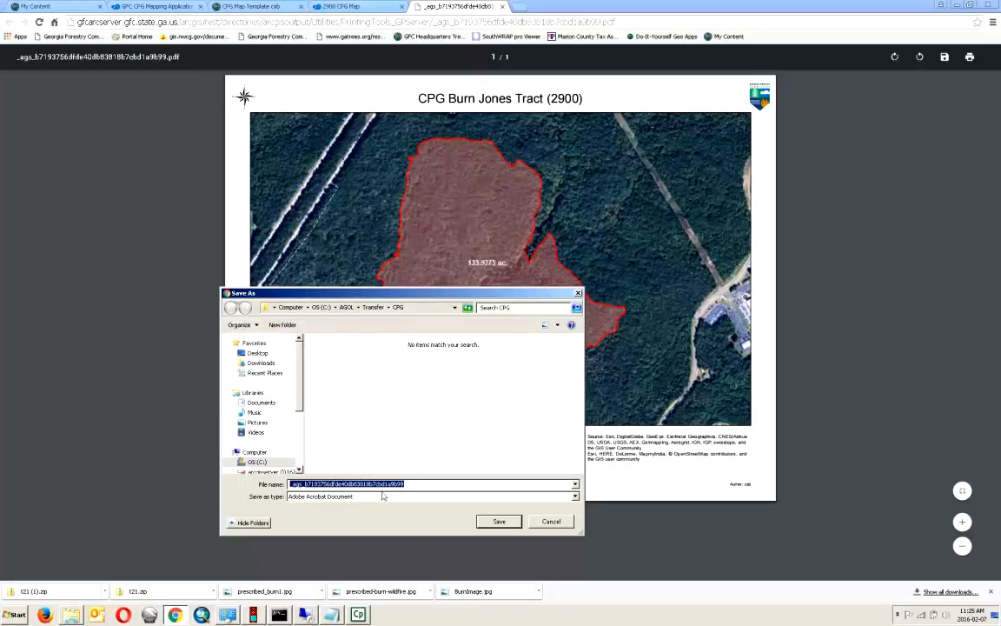
type("CPG 2900")
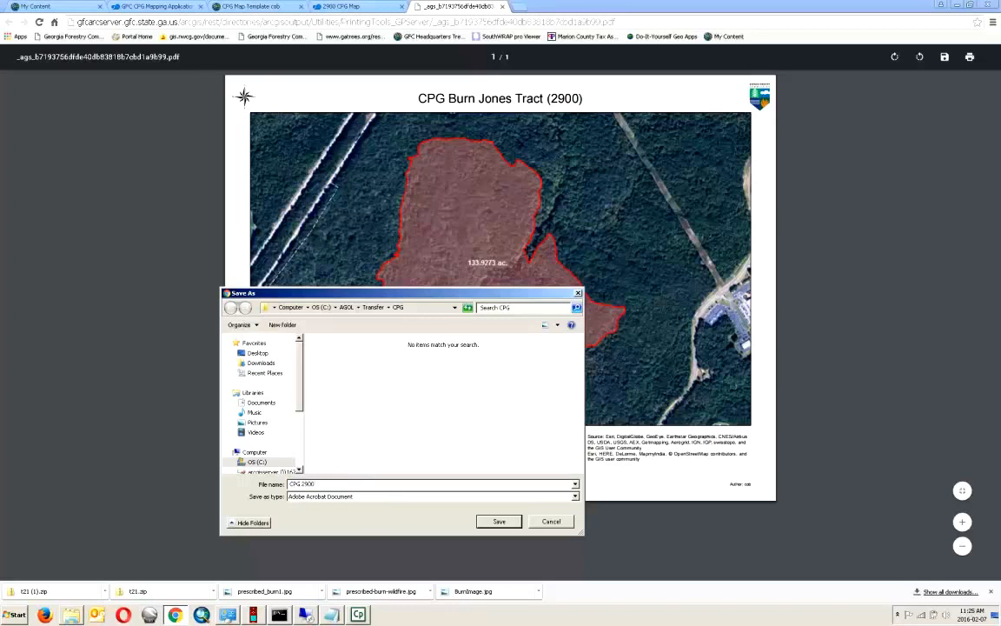
left_click(500, 521)
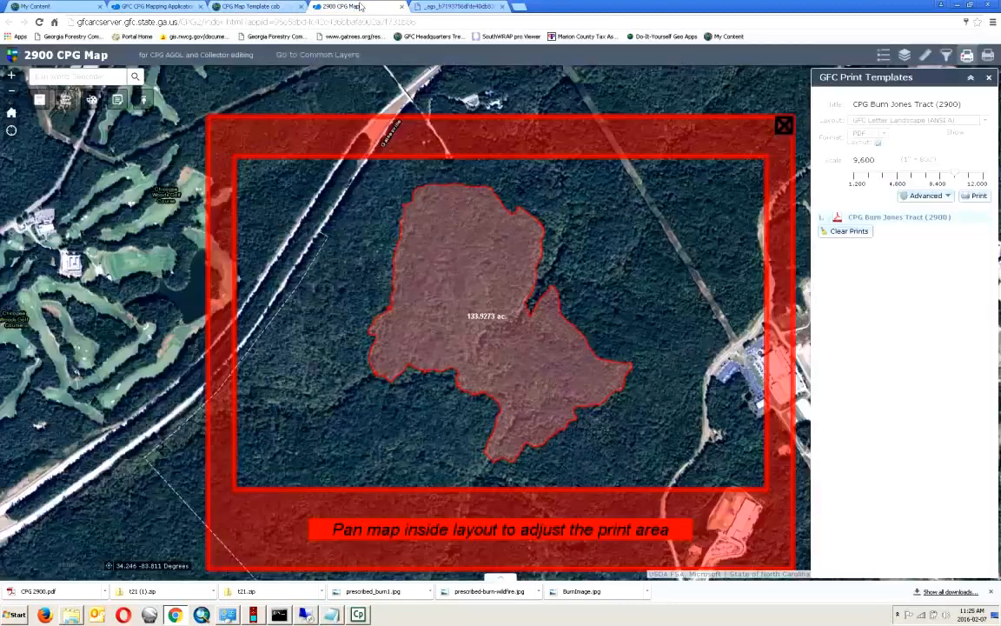
- Back in the 2900 CPG Map print settings, review the DPI value under Advanced, then list the layouts
left_click(365, 7)
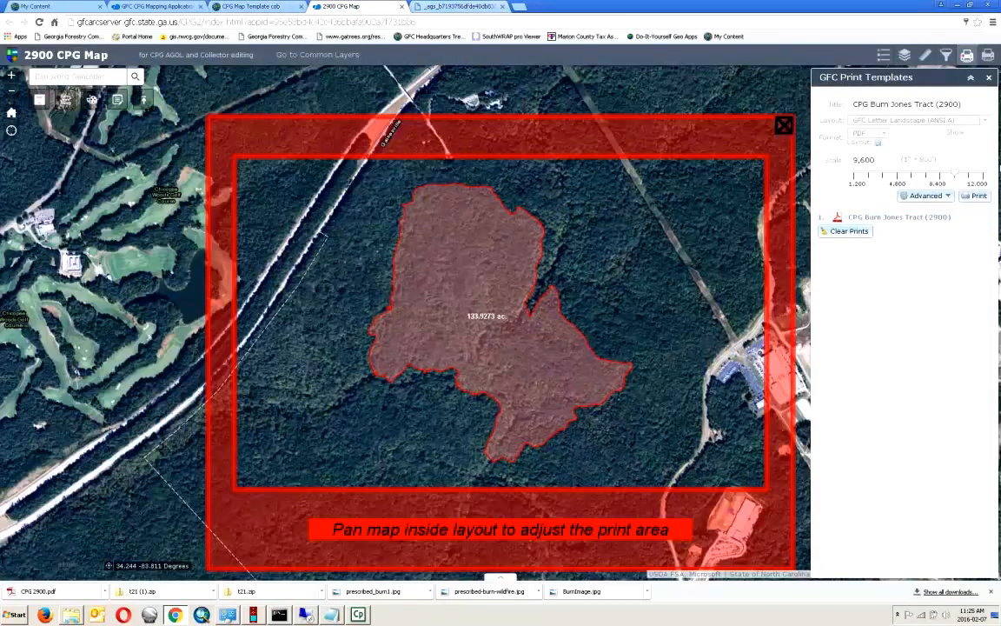
left_click(926, 196)
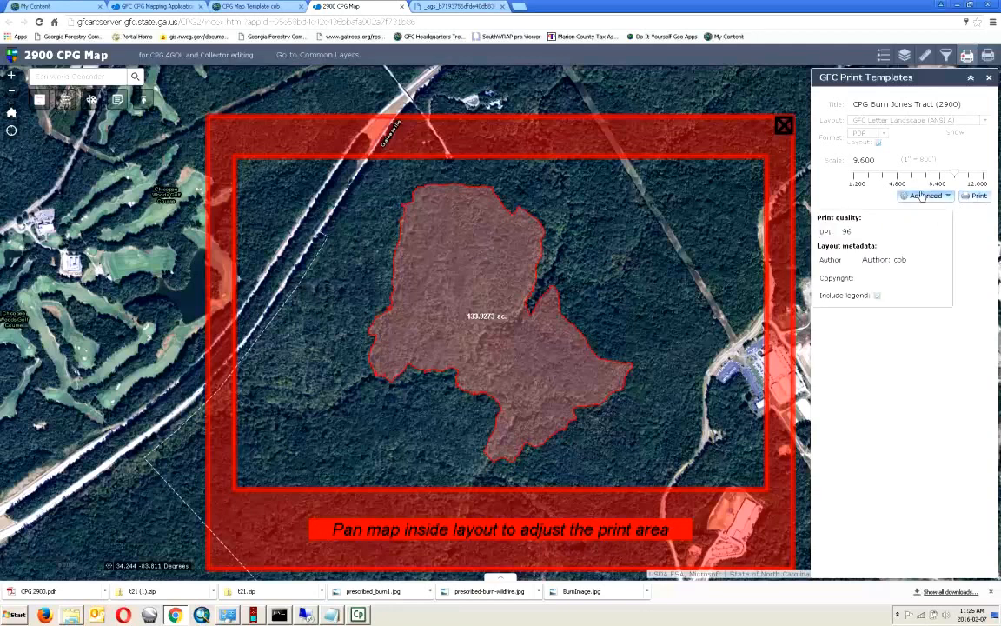
double_click(846, 231)
left_click(970, 251)
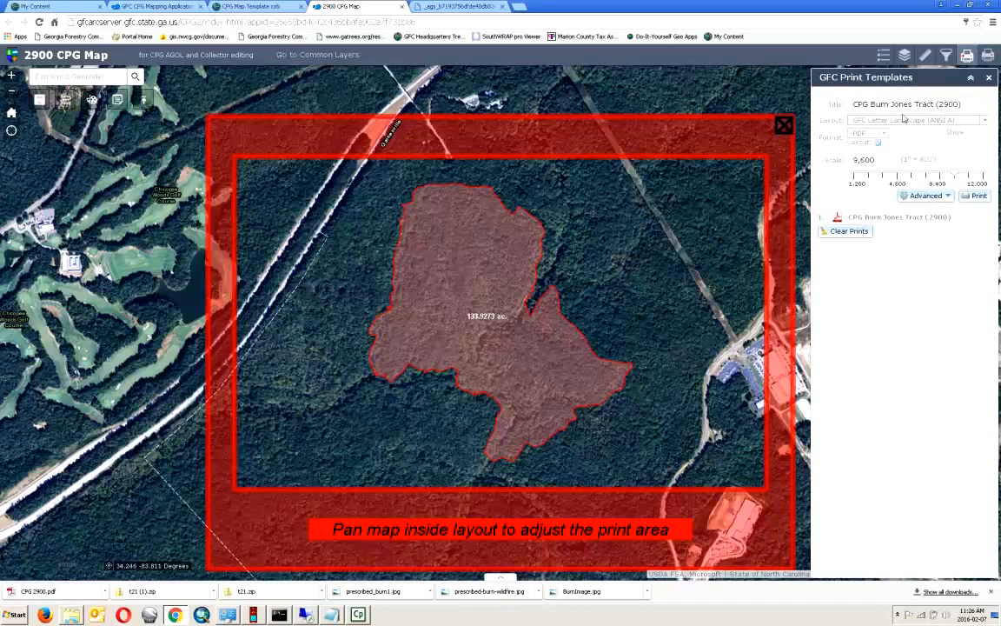
left_click(982, 120)
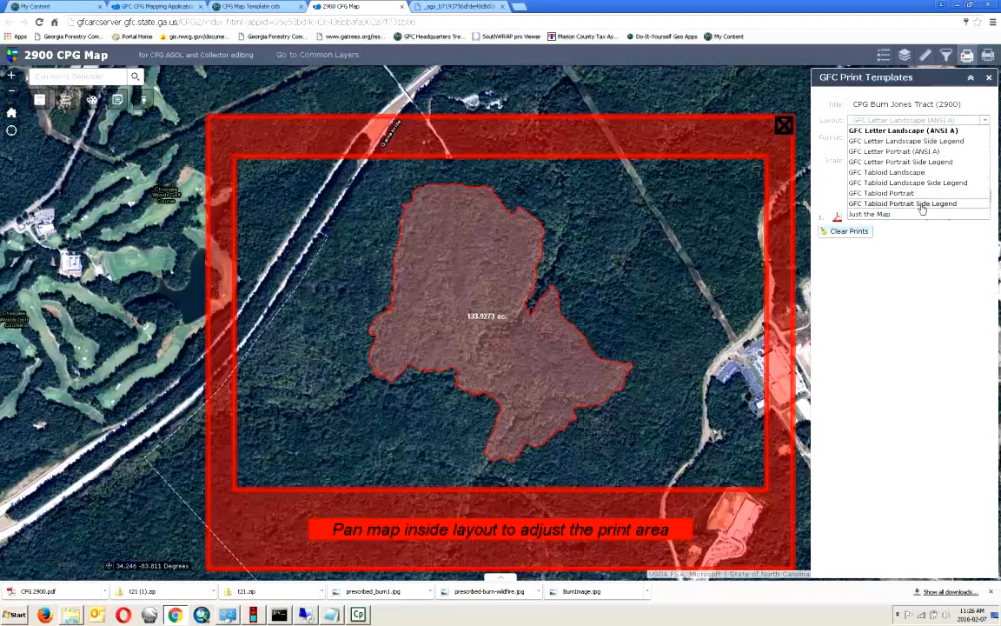
- Try the GFC Tabloid Landscape and Portrait layouts, then settle on GFC Letter Landscape (ANSI A)
left_click(839, 287)
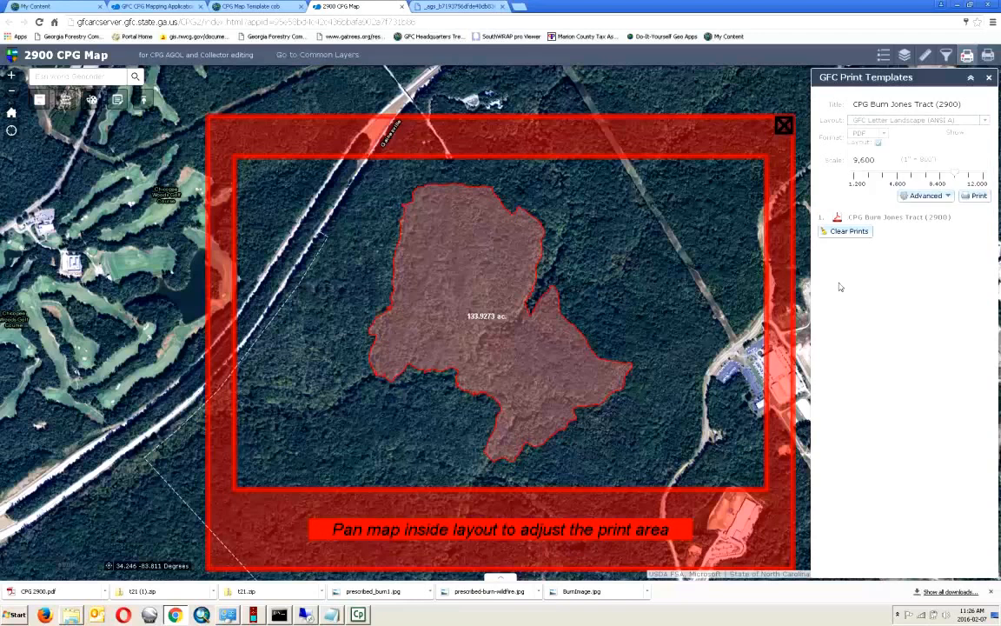
left_click(987, 124)
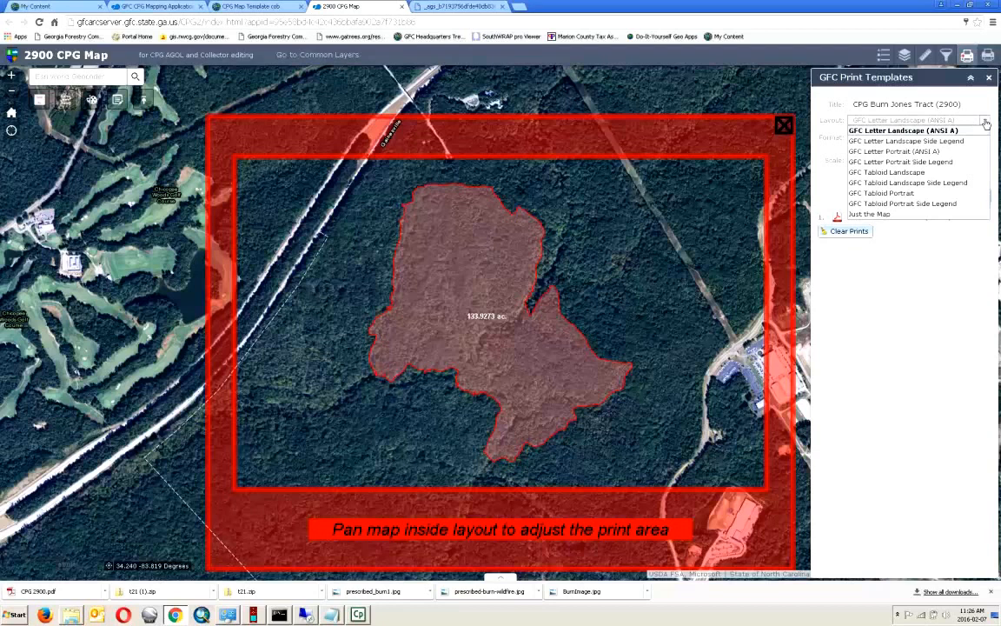
left_click(912, 173)
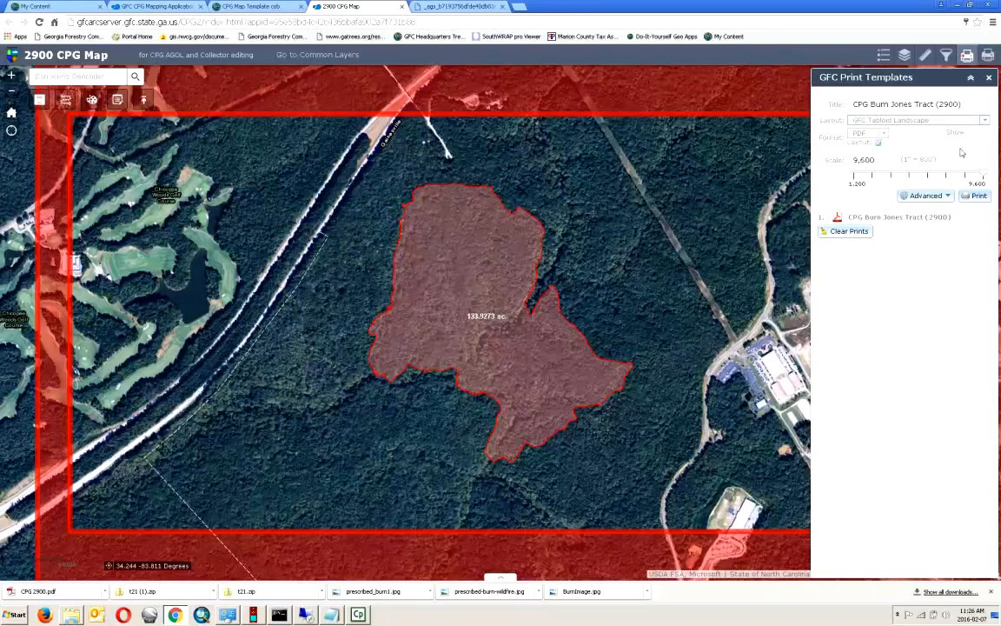
left_click(985, 127)
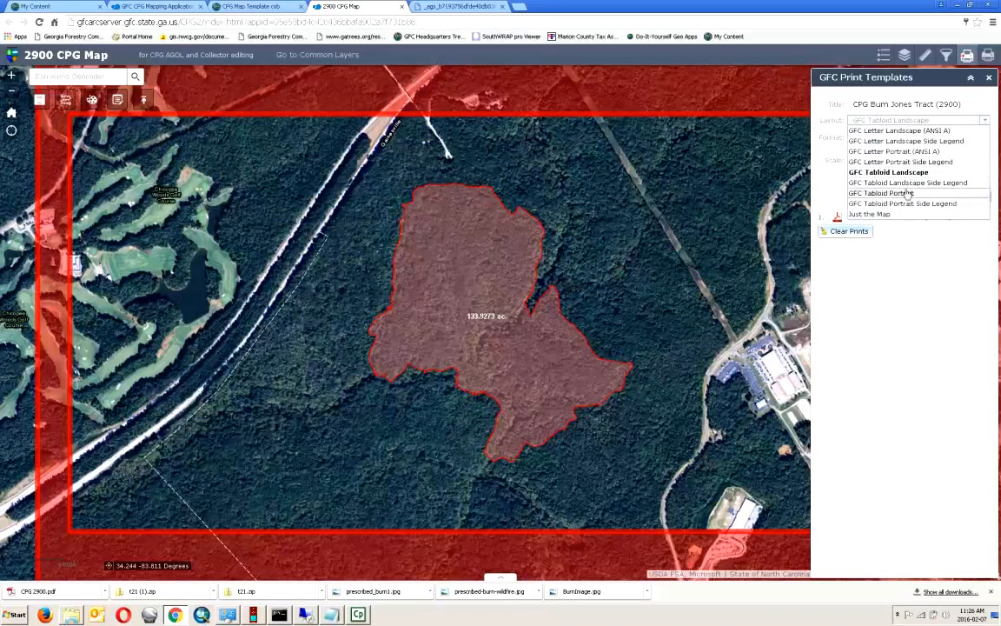
left_click(869, 176)
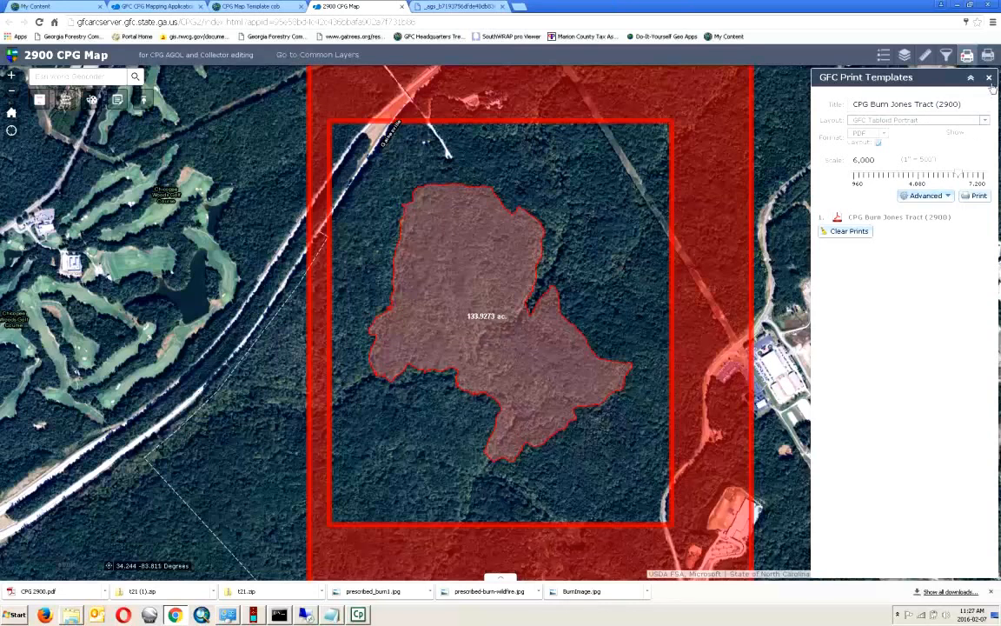
left_click(986, 121)
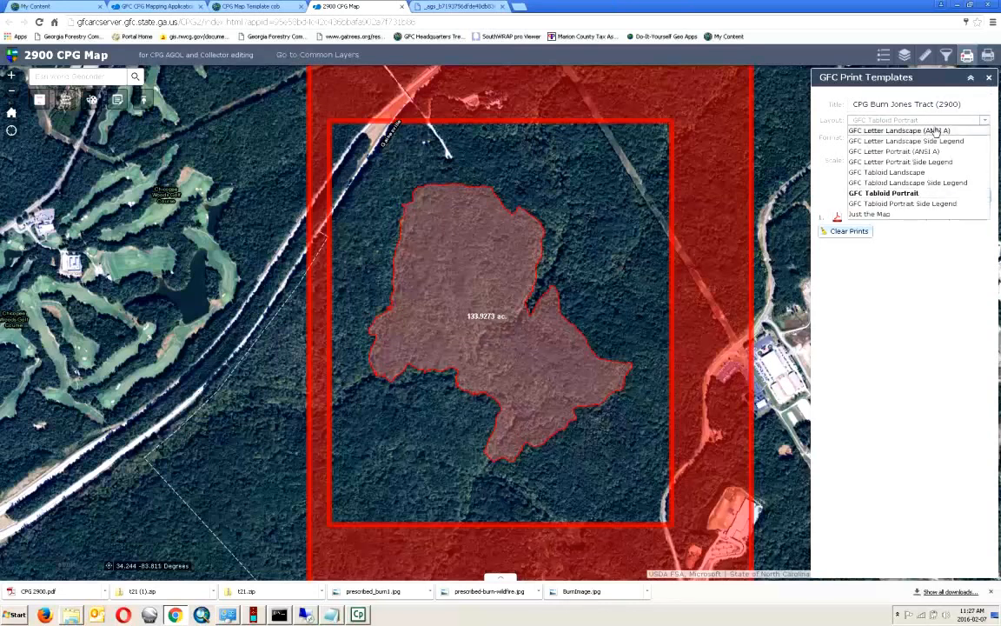
left_click(886, 133)
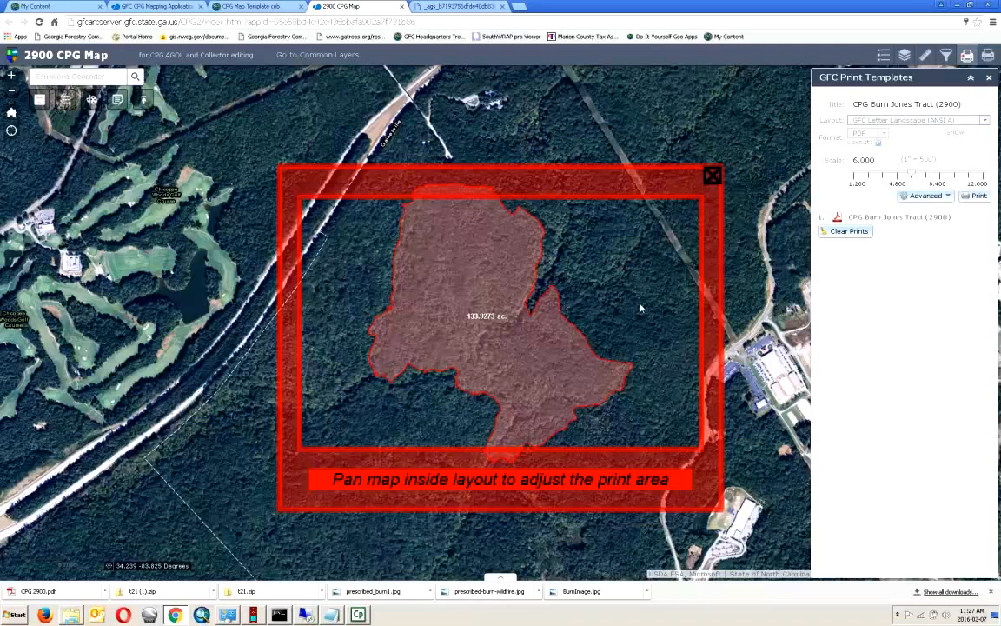
left_click(446, 6)
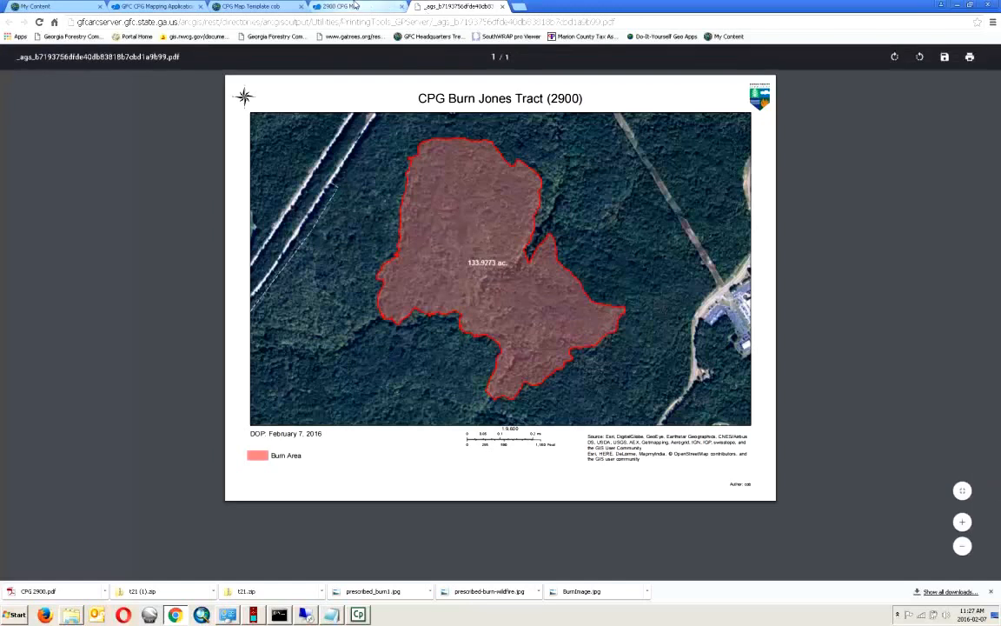
- From the CPG Map Template cob item page, go to My Content and show the Add Item choices
left_click(278, 6)
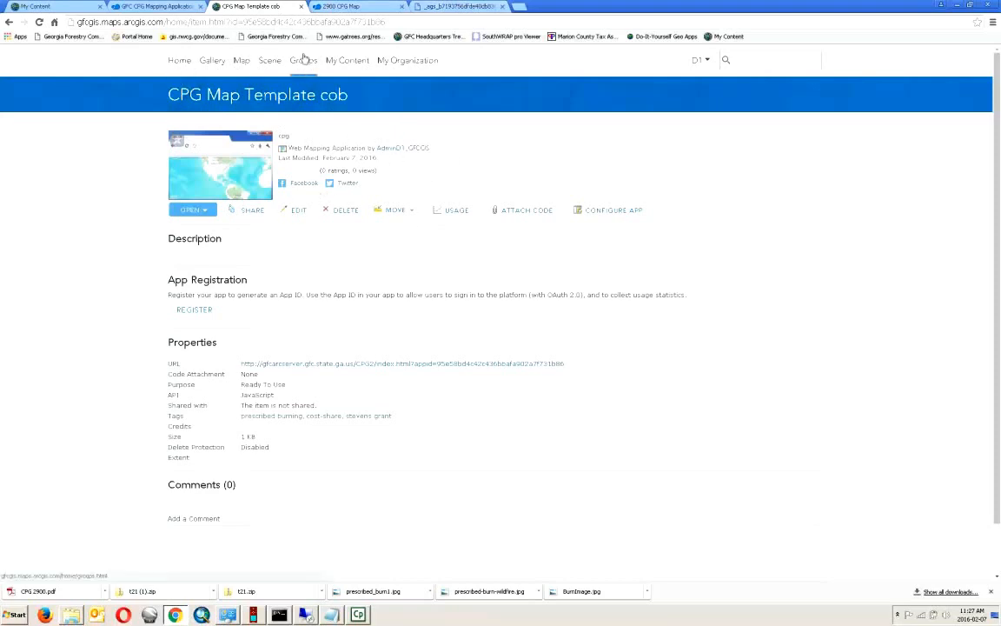
left_click(348, 62)
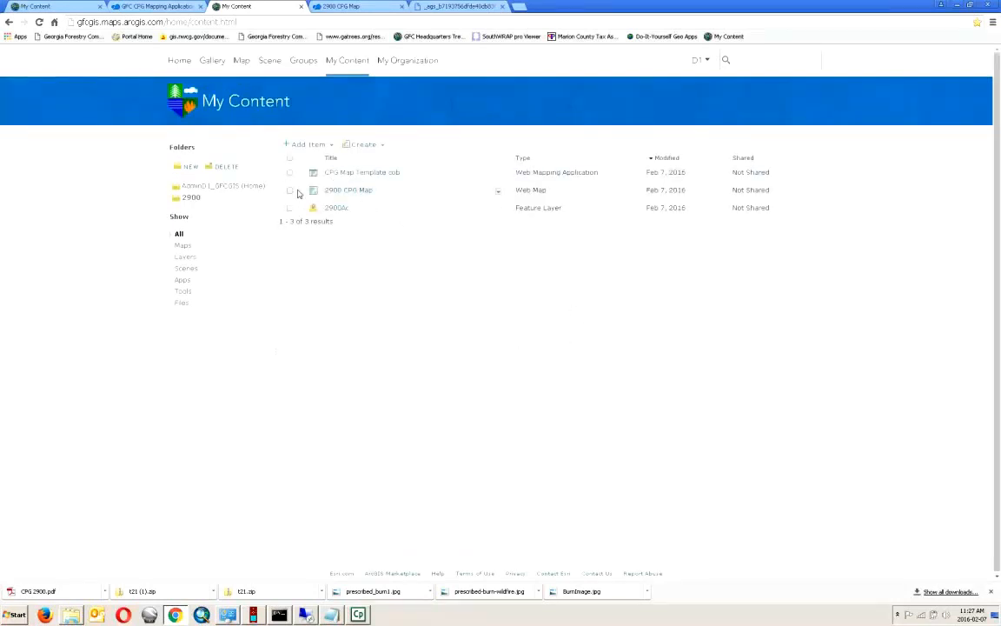
left_click(328, 144)
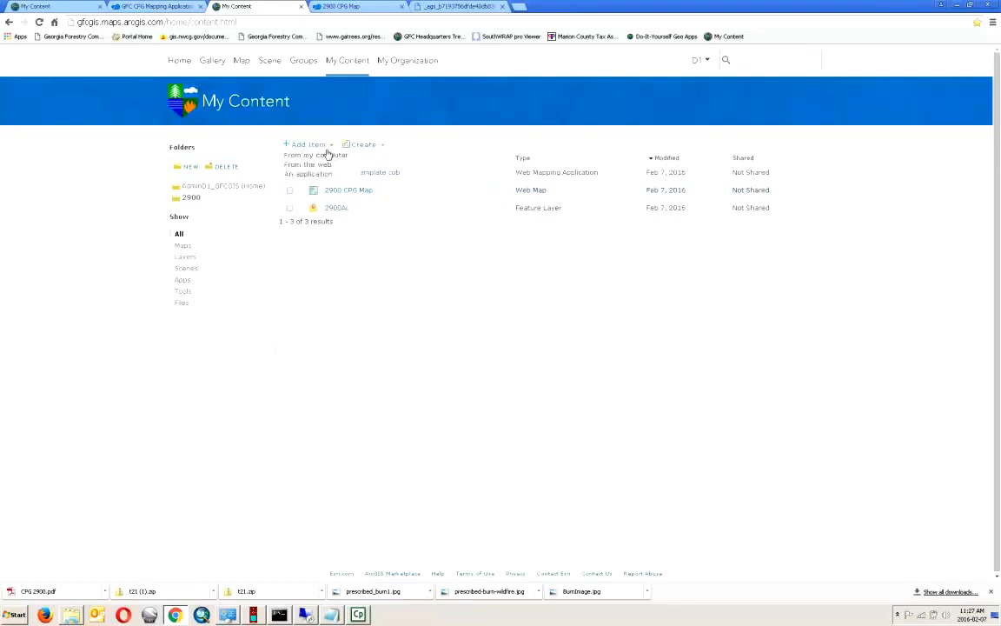
- Upload CPG 2900.pdf from the computer as an item titled 'CPG 2900' with the tag cpg
left_click(324, 156)
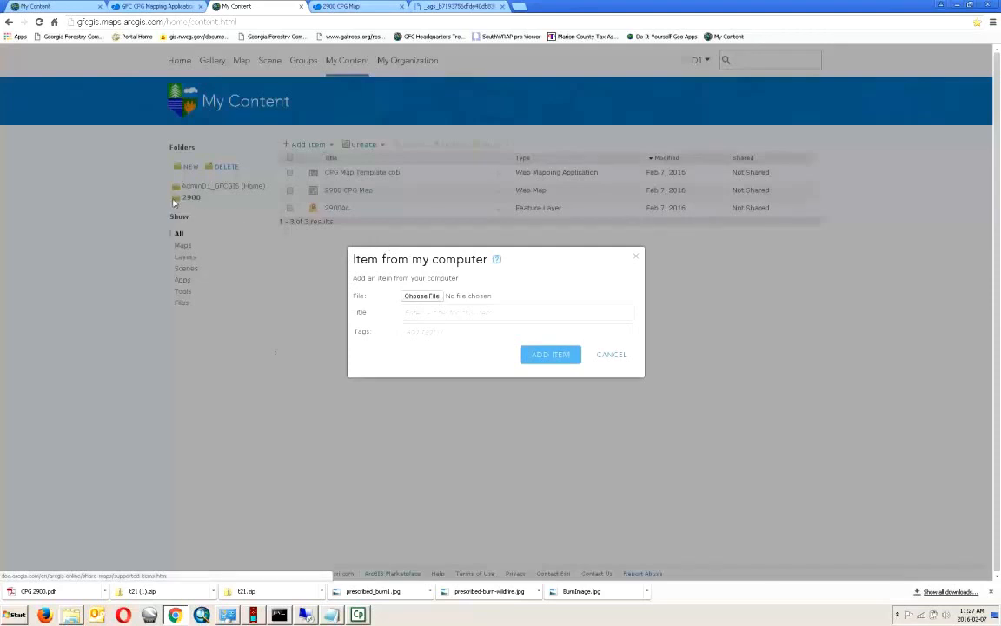
left_click(468, 315)
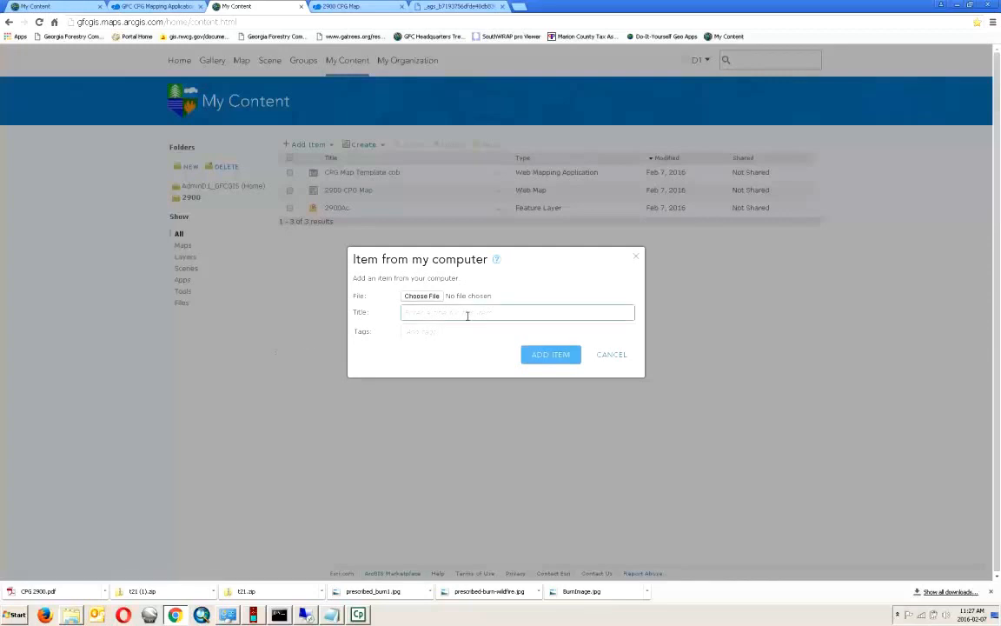
type("PS")
left_click(452, 332)
type("c")
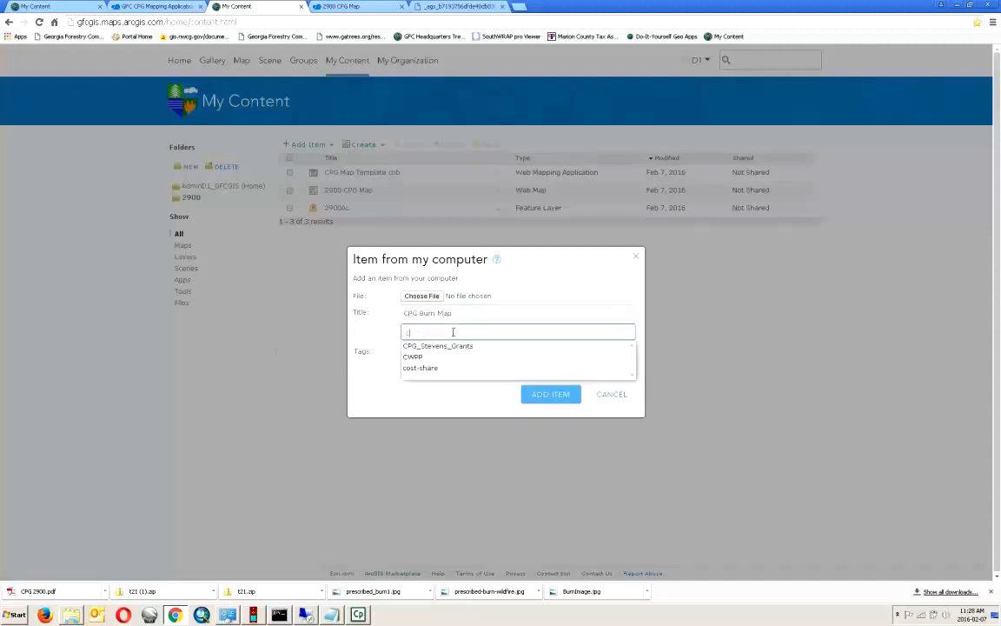
type("pg")
key("Return")
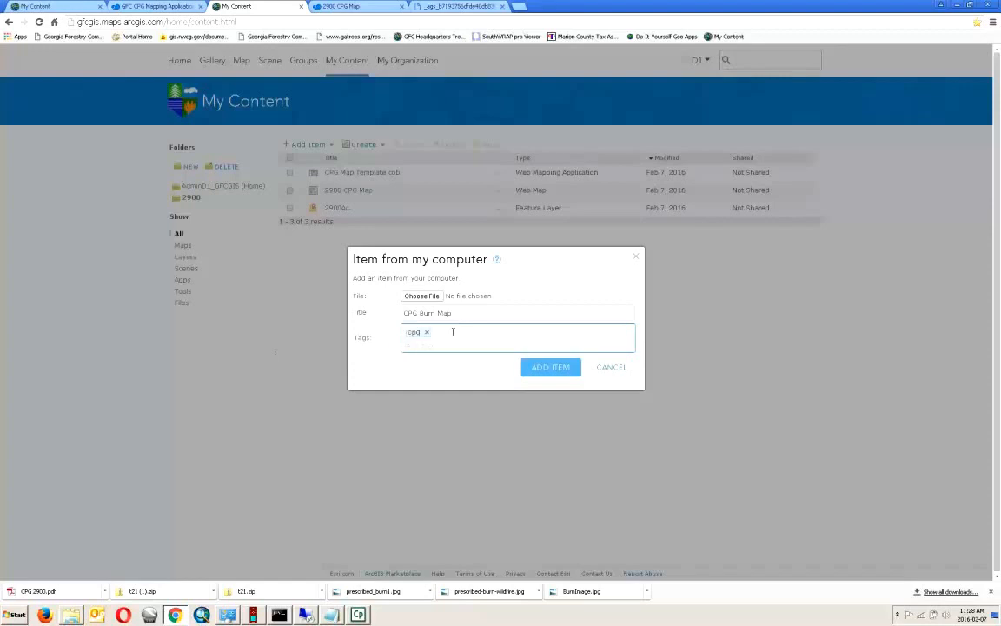
left_click(421, 295)
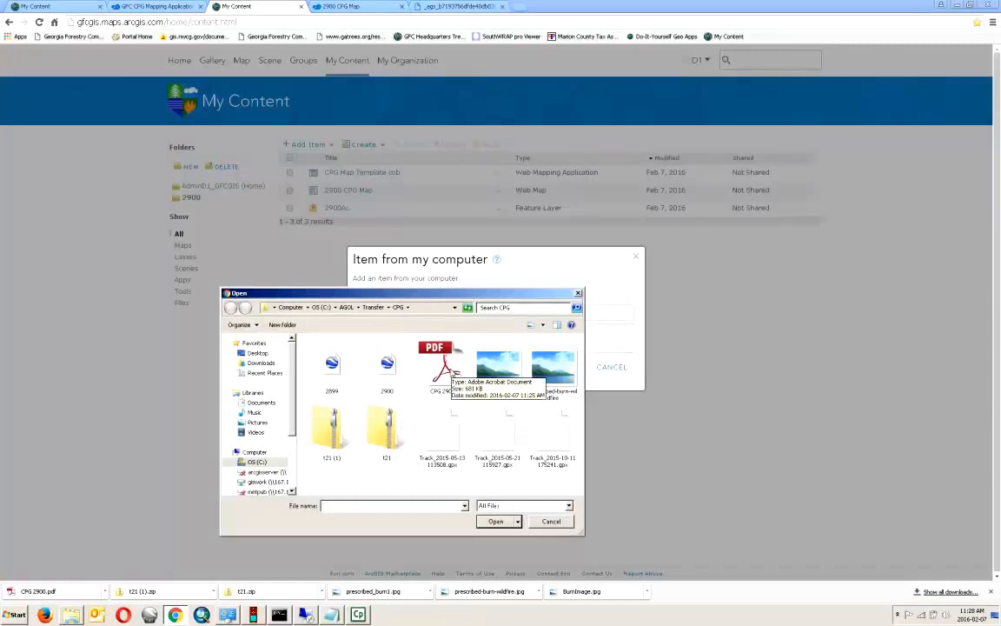
left_click(443, 365)
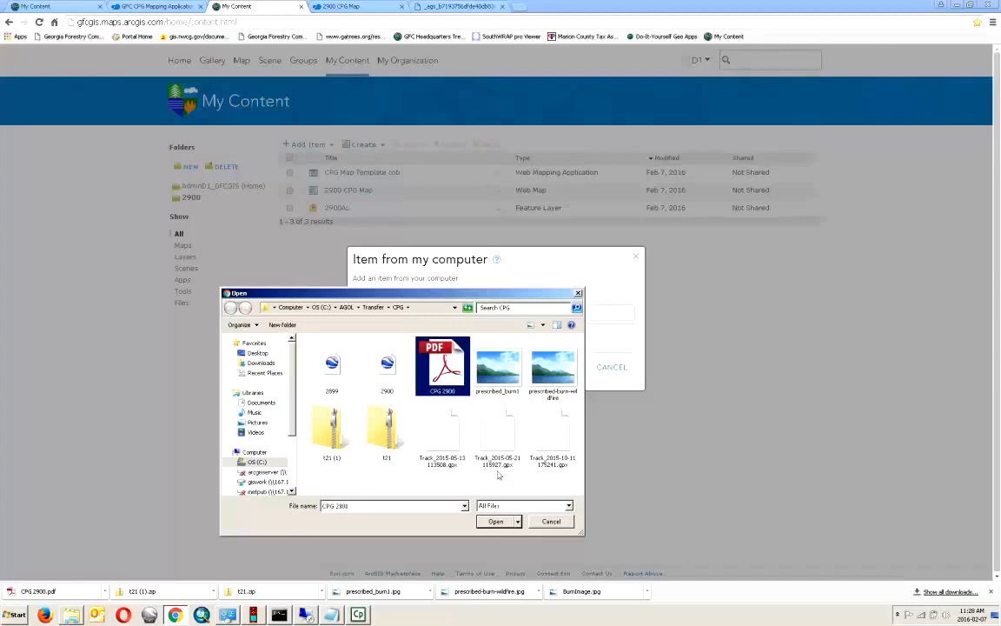
key("Return")
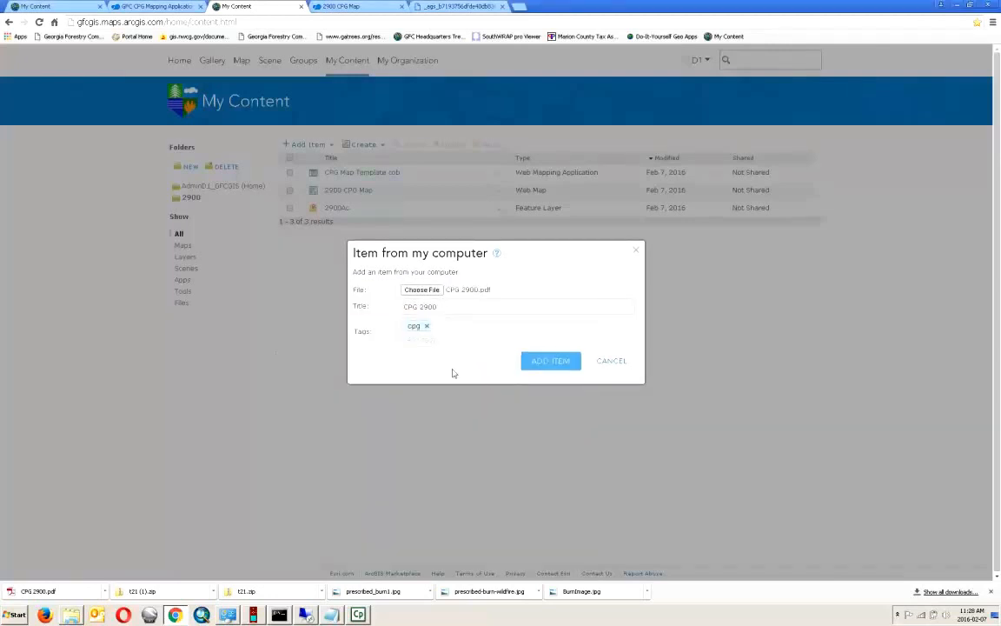
left_click(546, 369)
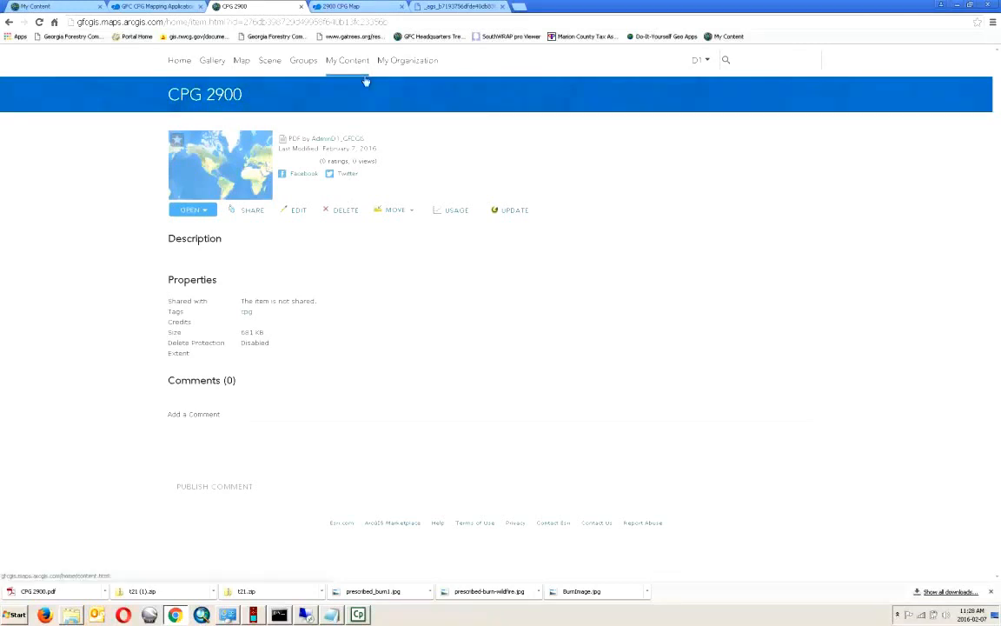
- View the burn polygon's prescribed_burn1.jpg attachment in the 2900 CPG Map, then return to the CPG 2900 item
left_click(342, 8)
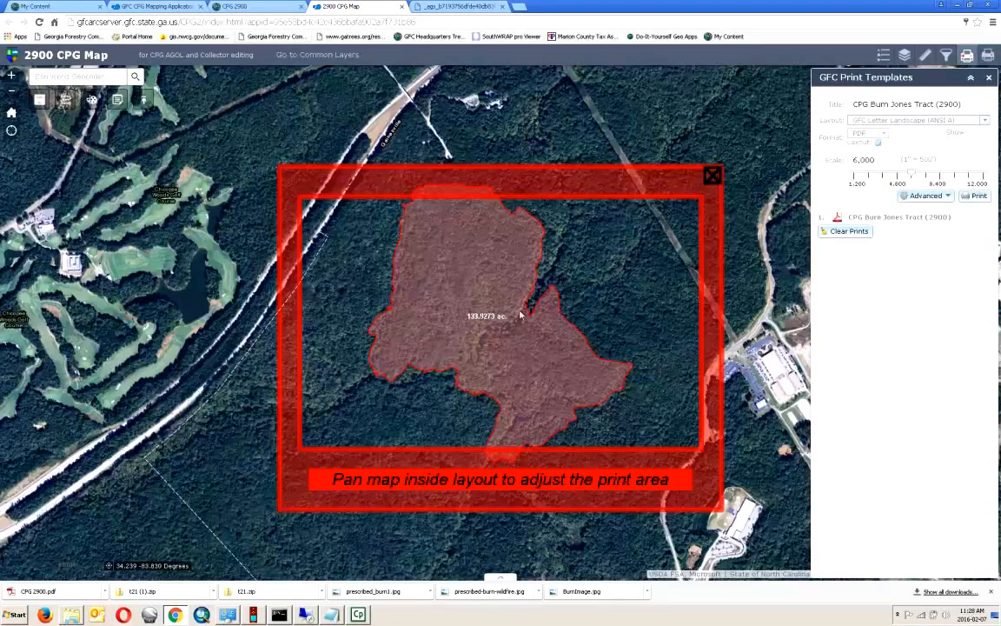
left_click(481, 290)
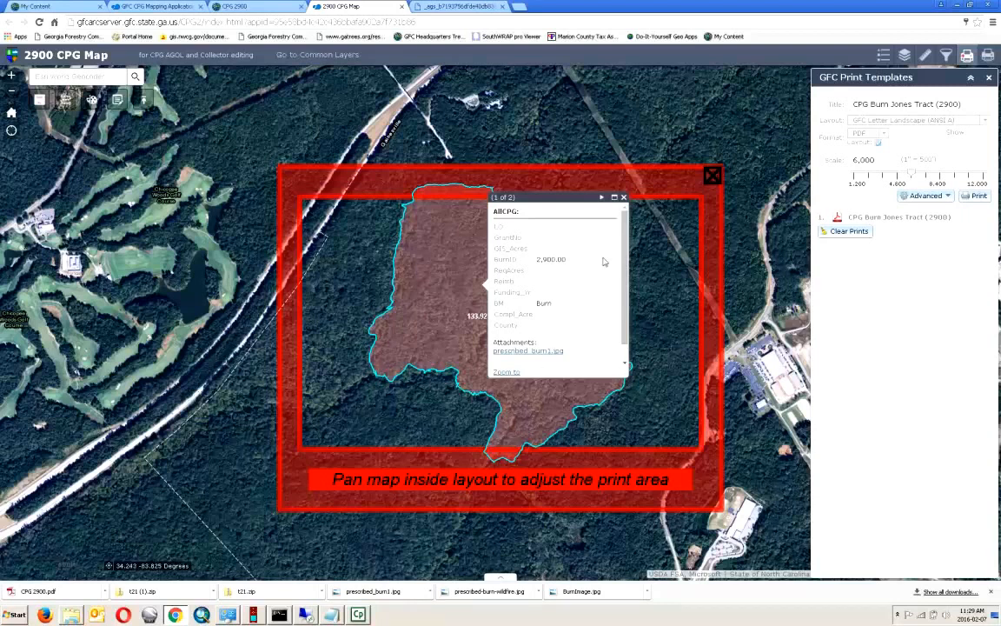
left_click(538, 351)
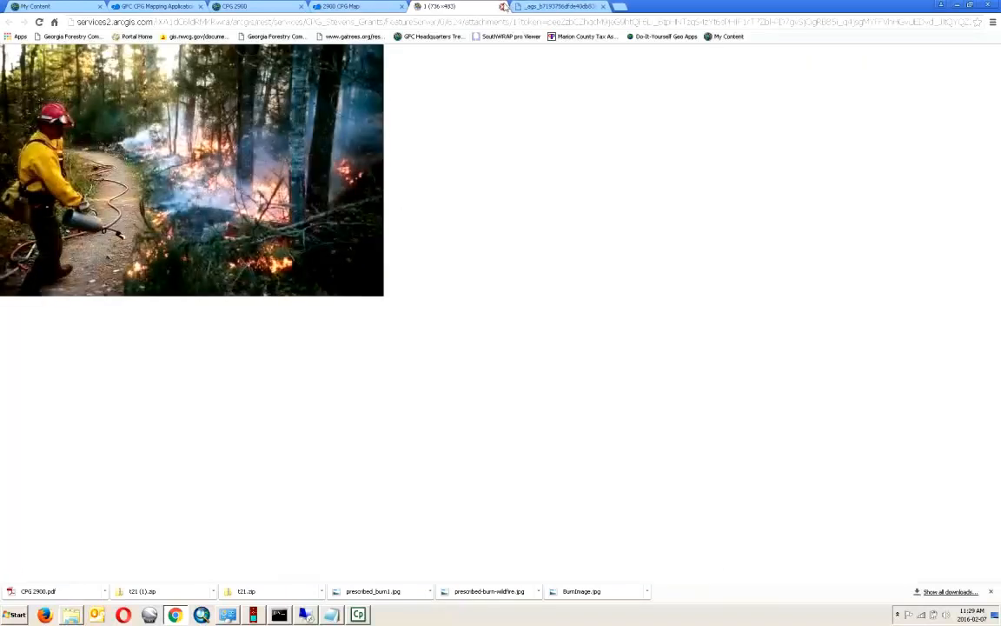
left_click(503, 6)
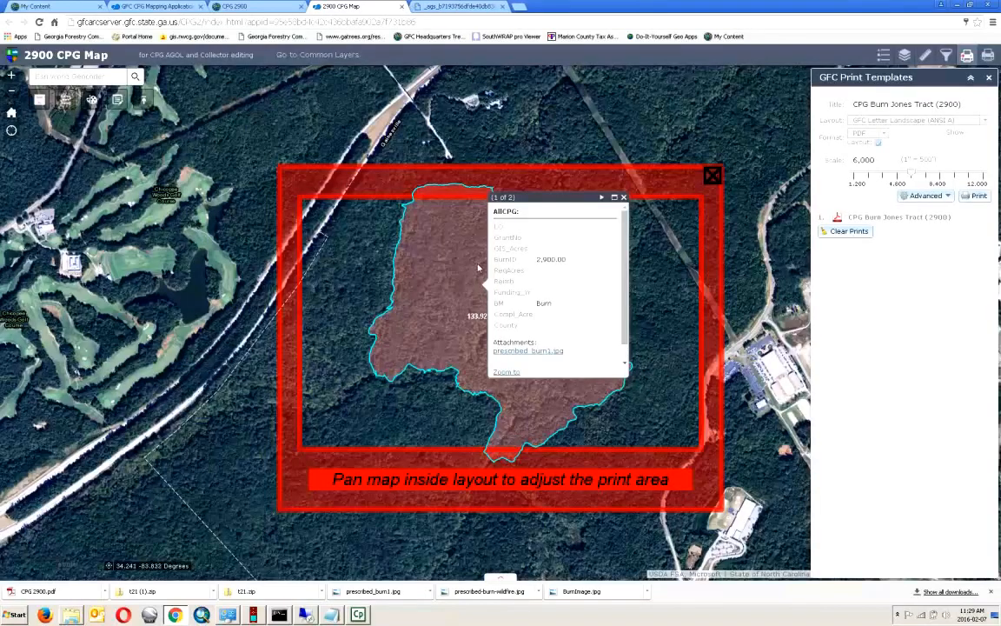
left_click(253, 7)
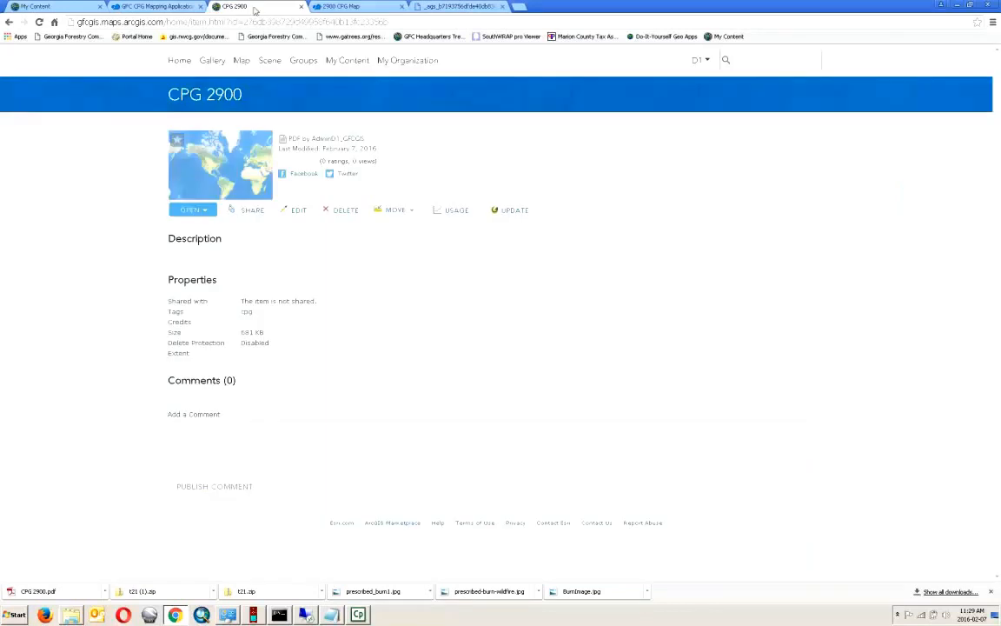
- Open 2900 CPG Map from My Content in the map viewer and bring up its Share options
left_click(347, 61)
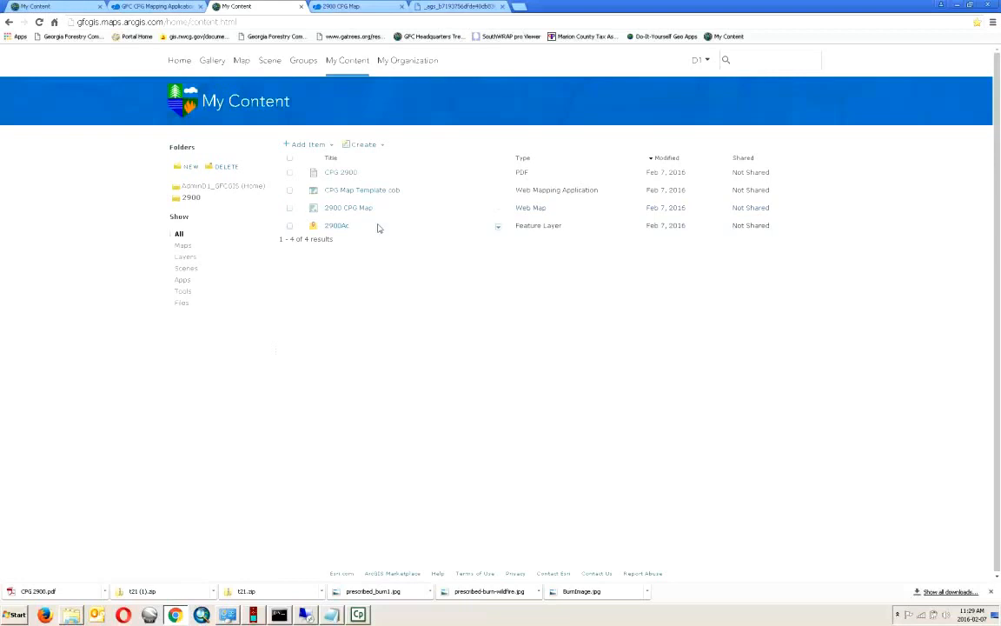
left_click(498, 209)
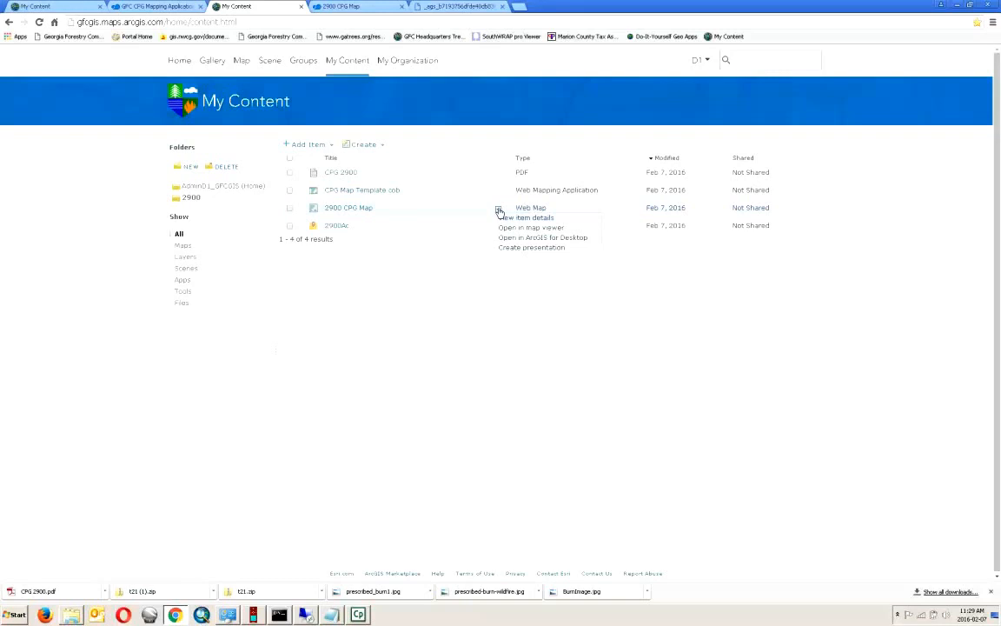
left_click(511, 227)
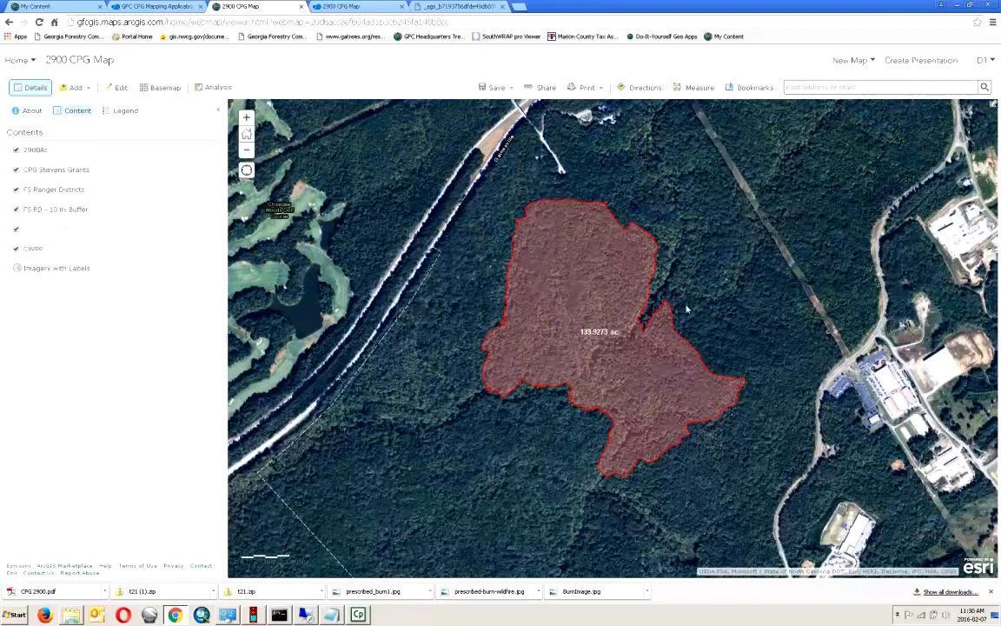
left_click(542, 87)
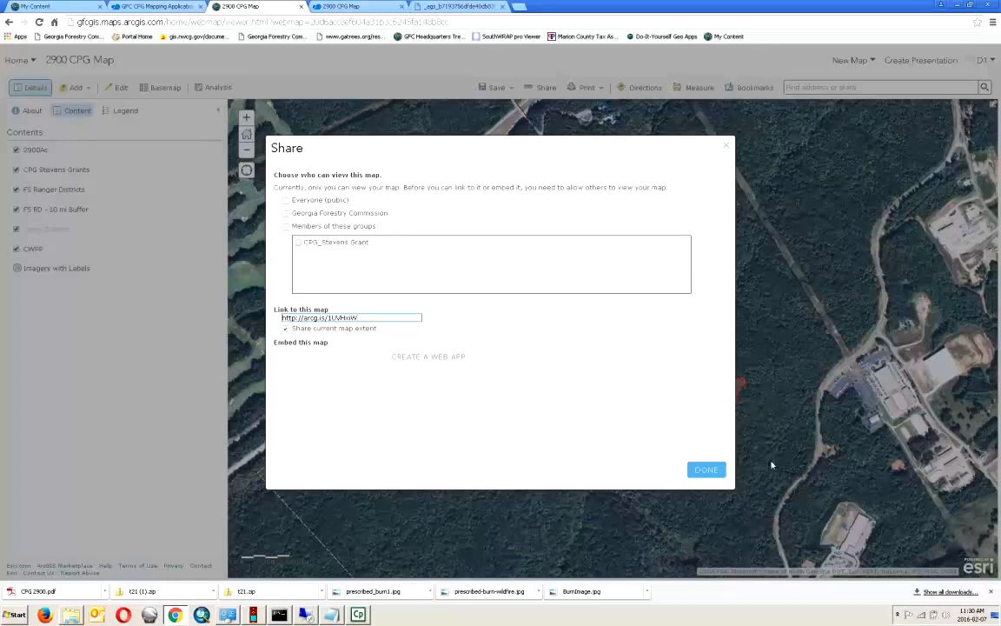
- Close the Share dialog with DONE, leaving the map's sharing unchanged
left_click(709, 470)
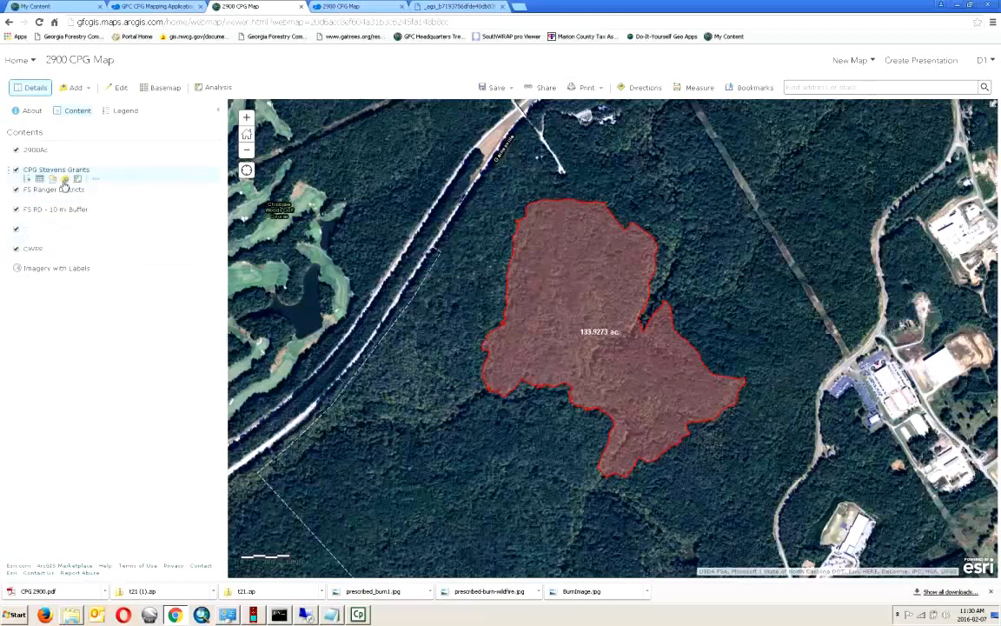
- Replace the BurnID 2900 filter on CPG Stevens Grants with a unique-value filter BurnID 2899
left_click(66, 178)
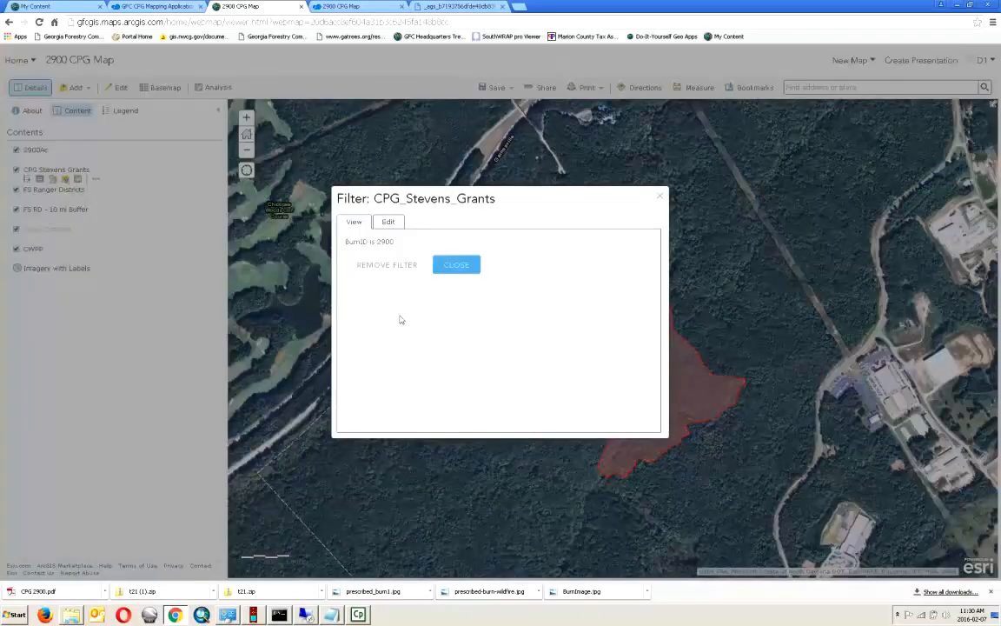
left_click(402, 265)
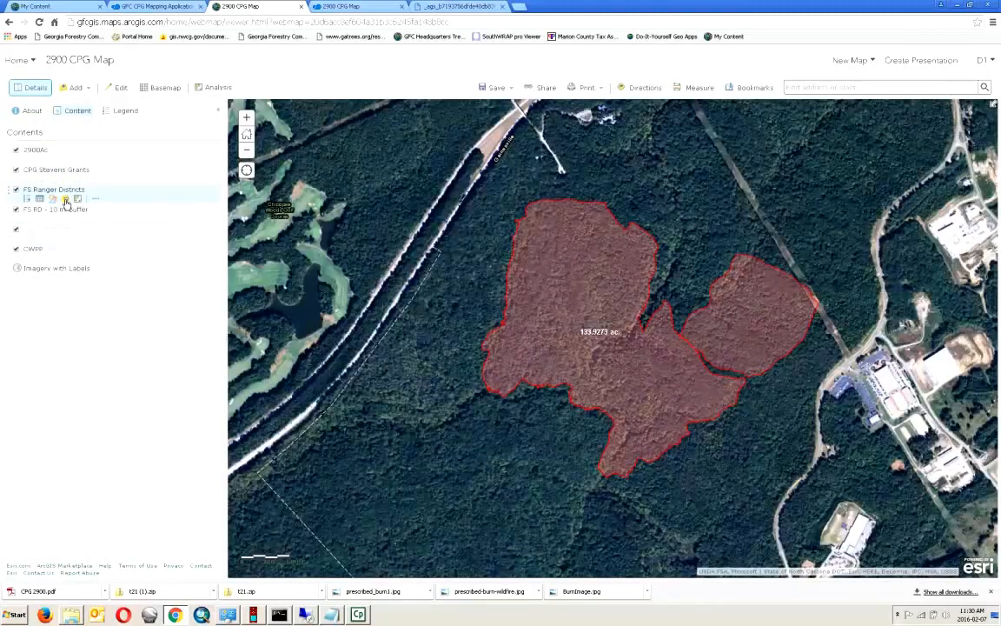
left_click(65, 179)
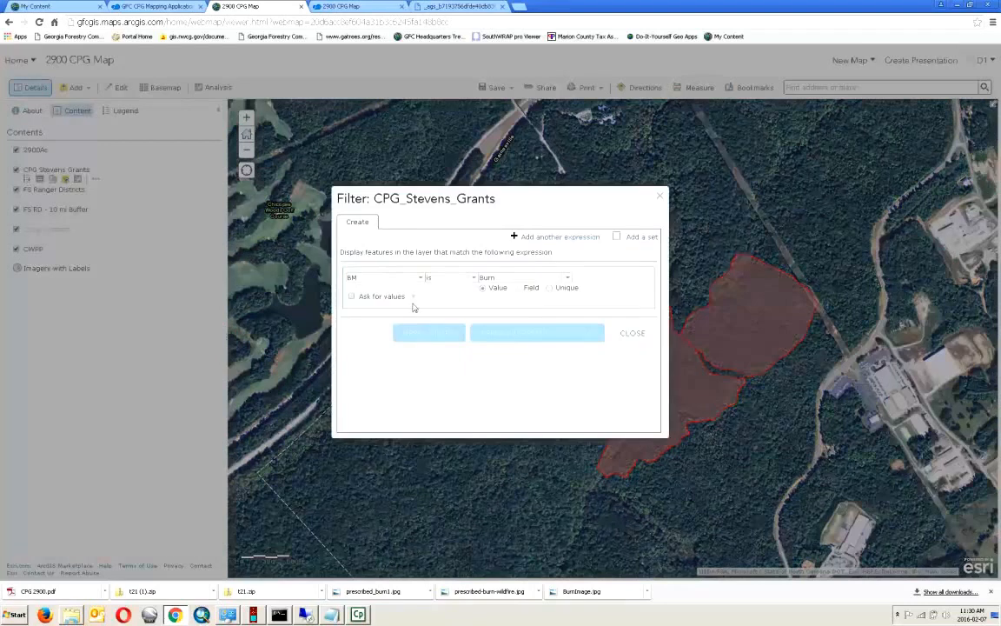
left_click(421, 279)
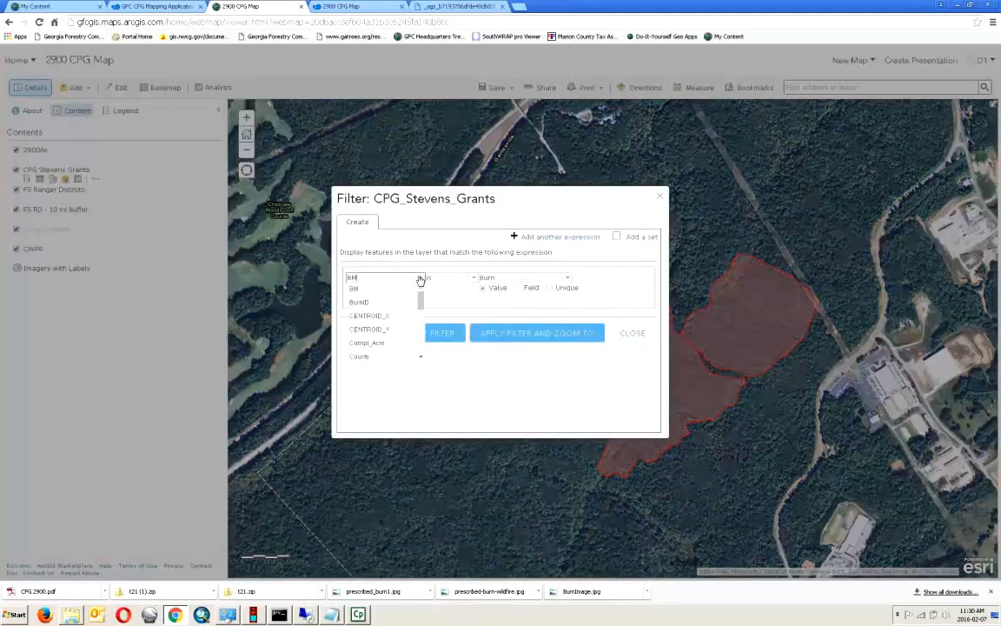
left_click(375, 301)
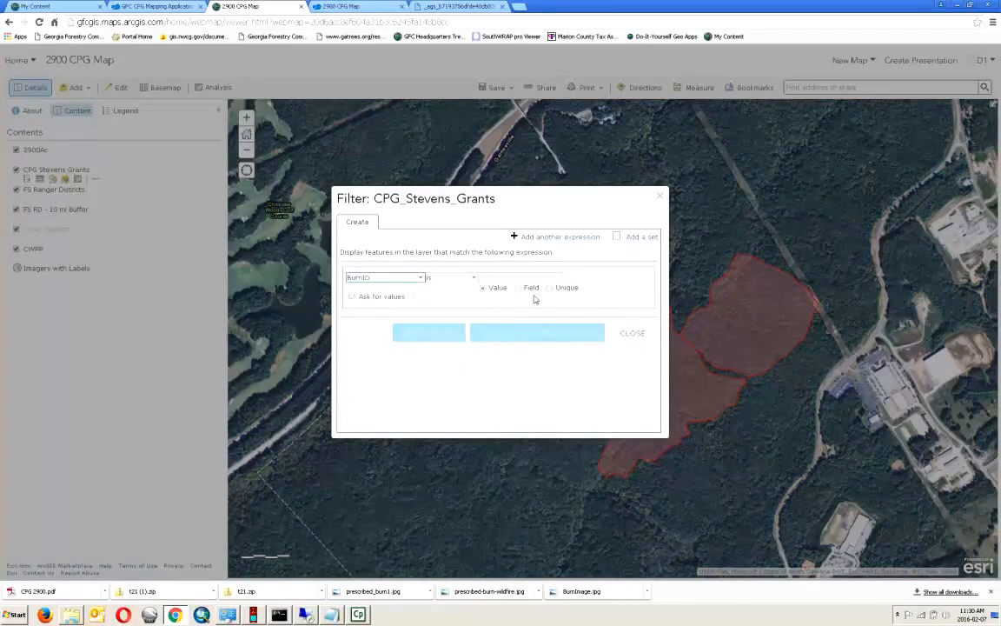
left_click(557, 288)
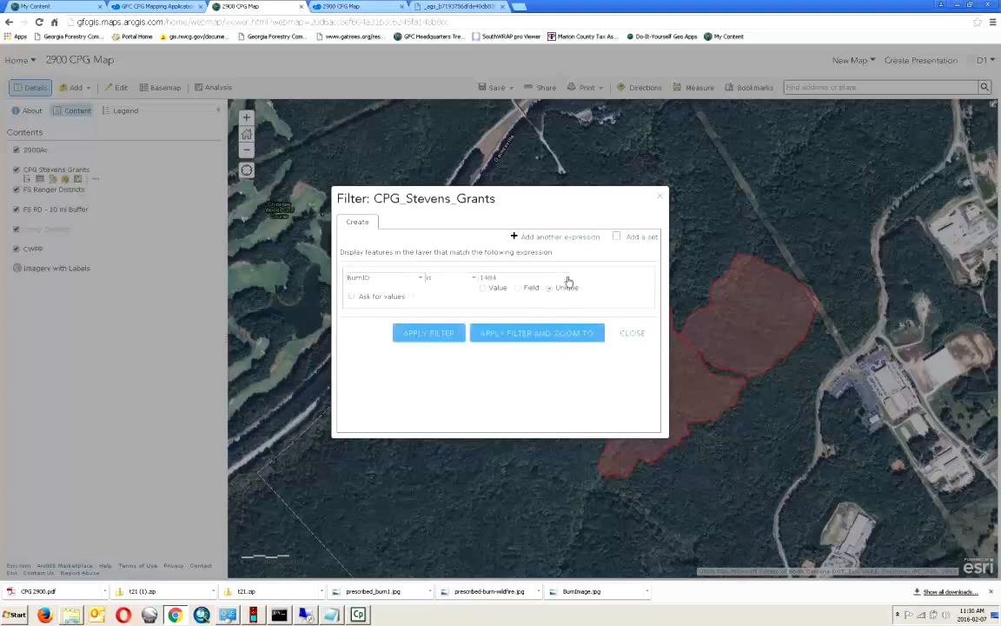
left_click(568, 278)
left_click_drag(568, 297, 572, 357)
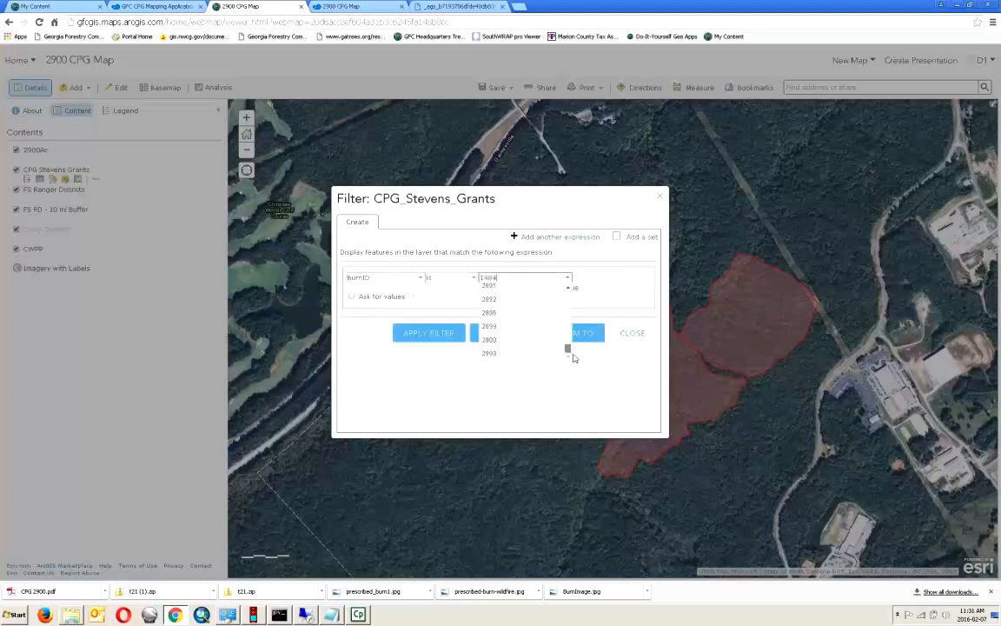
left_click(500, 328)
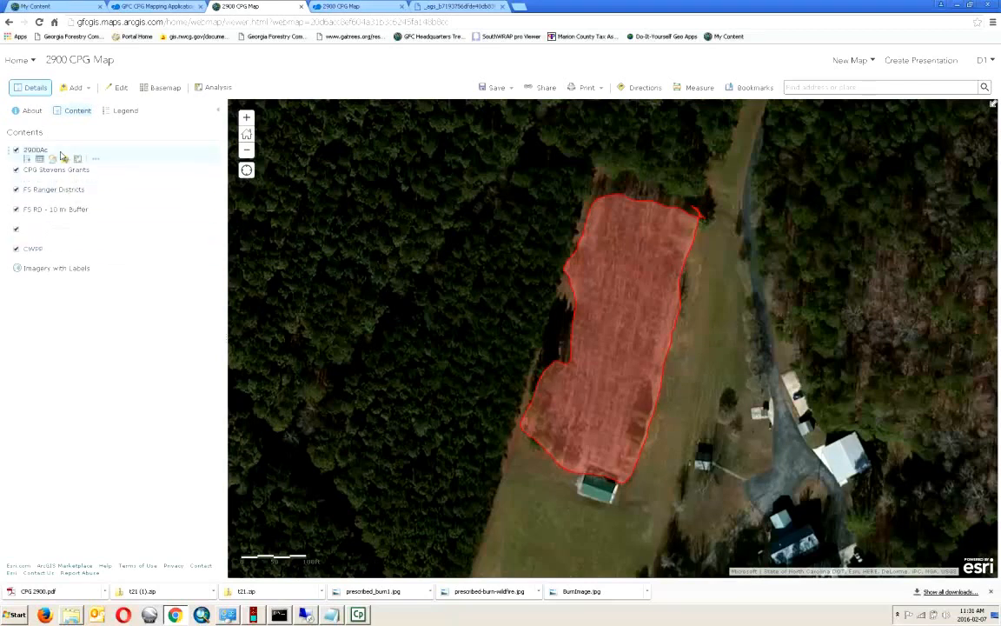
left_click(219, 89)
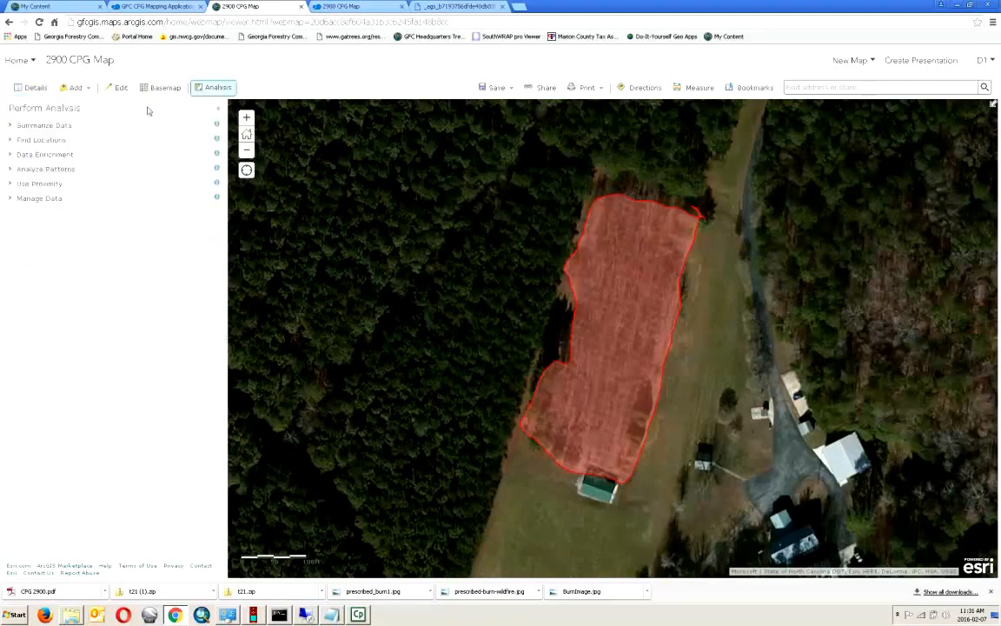
left_click(61, 131)
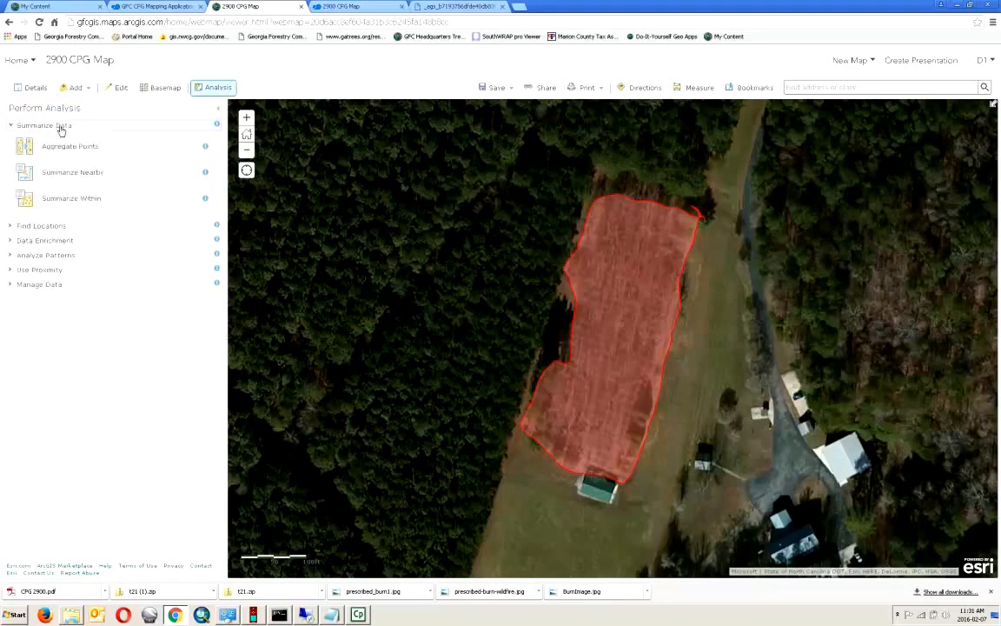
left_click(87, 202)
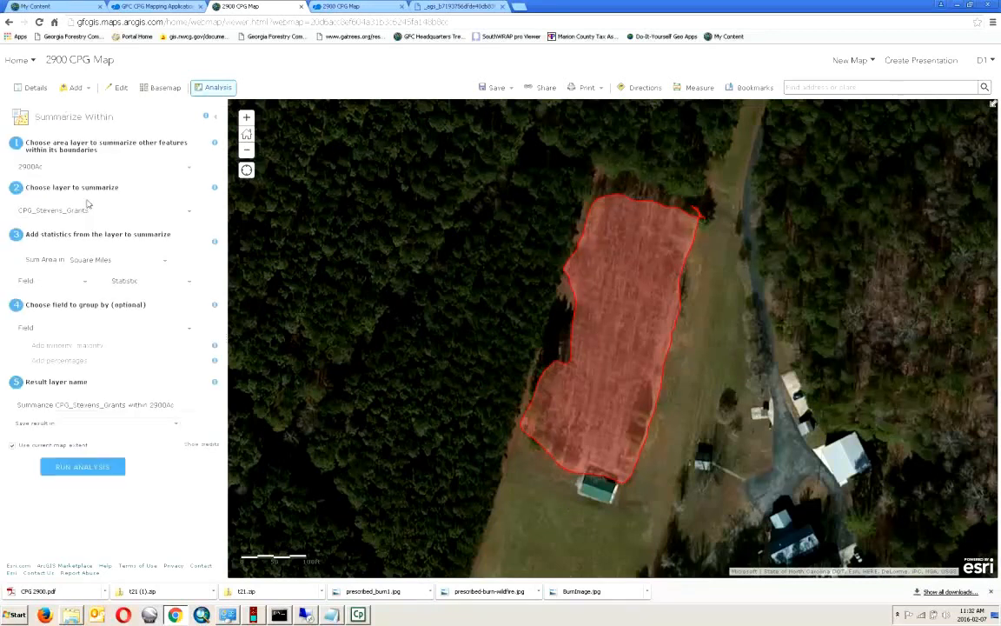
left_click(190, 211)
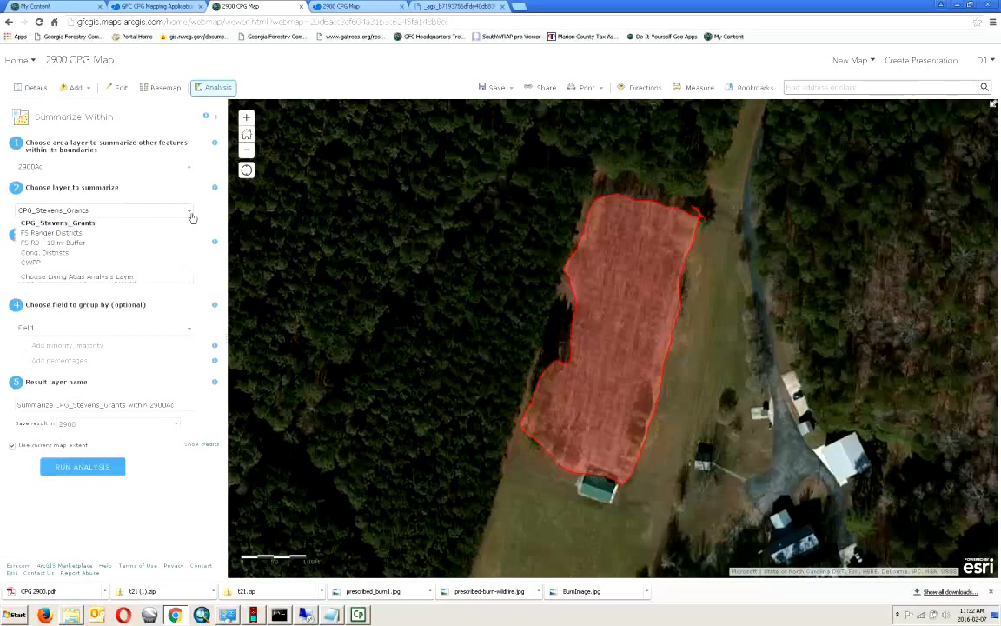
left_click(78, 262)
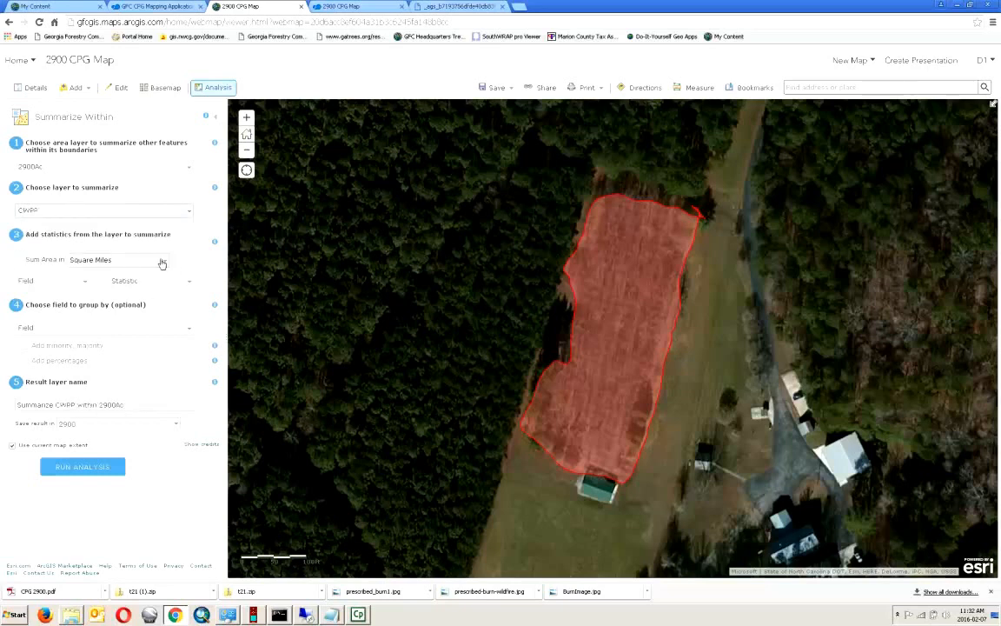
left_click(164, 262)
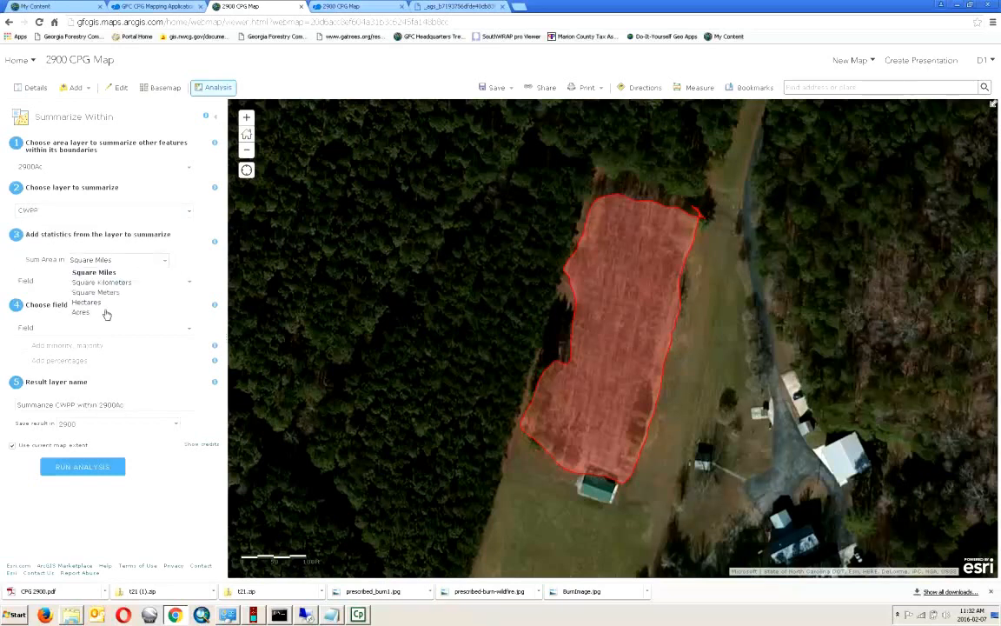
left_click(105, 313)
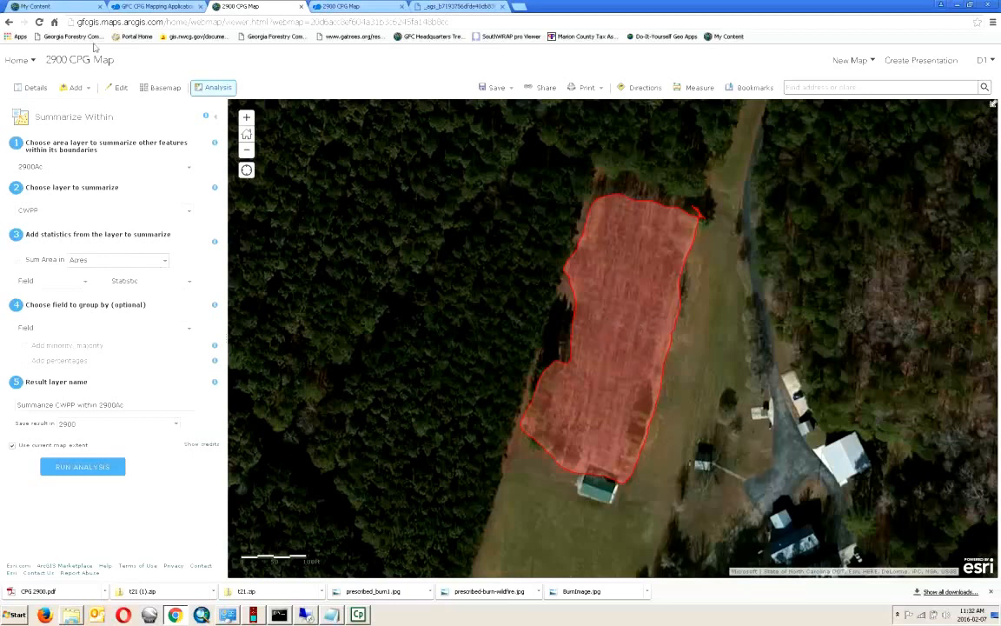
left_click(31, 88)
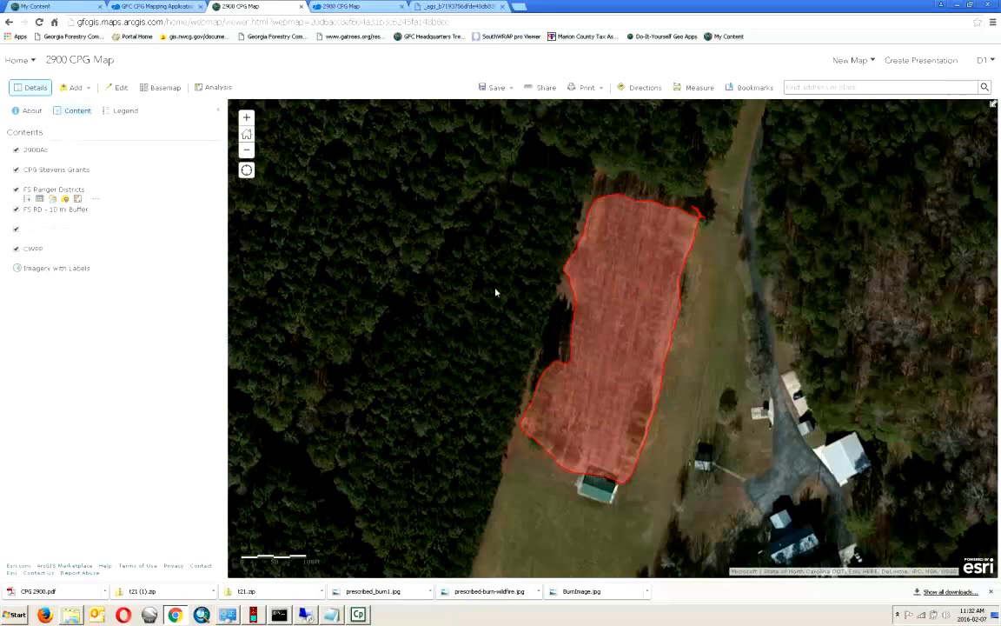
- Save a copy of the map as '2899 CPG Map' in the home folder
left_click(490, 90)
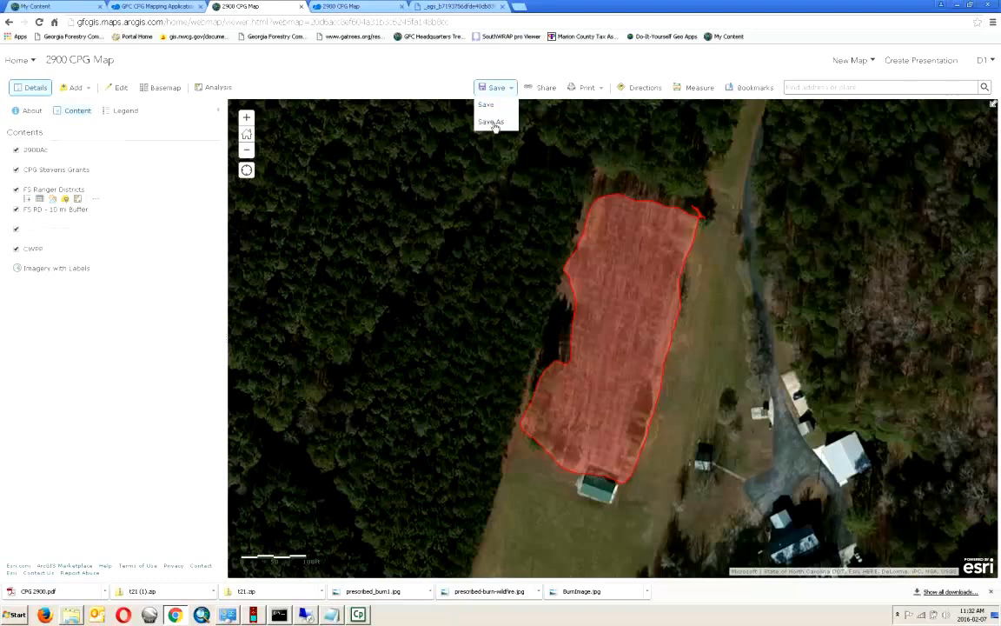
left_click(492, 123)
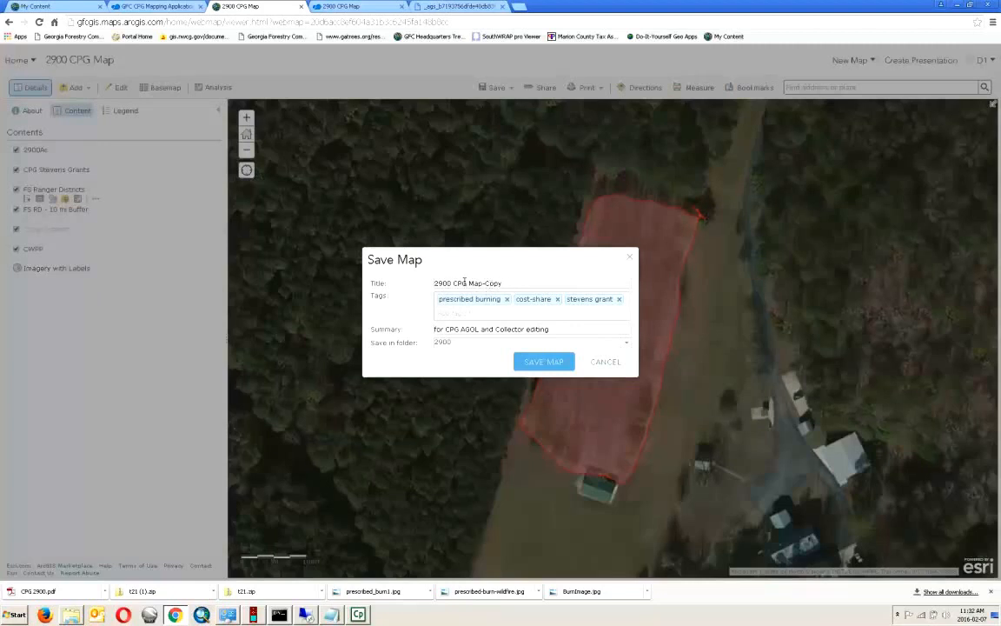
left_click(502, 283)
key("BackSpace")
key("BackSpace")
key("BackSpace")
key("BackSpace")
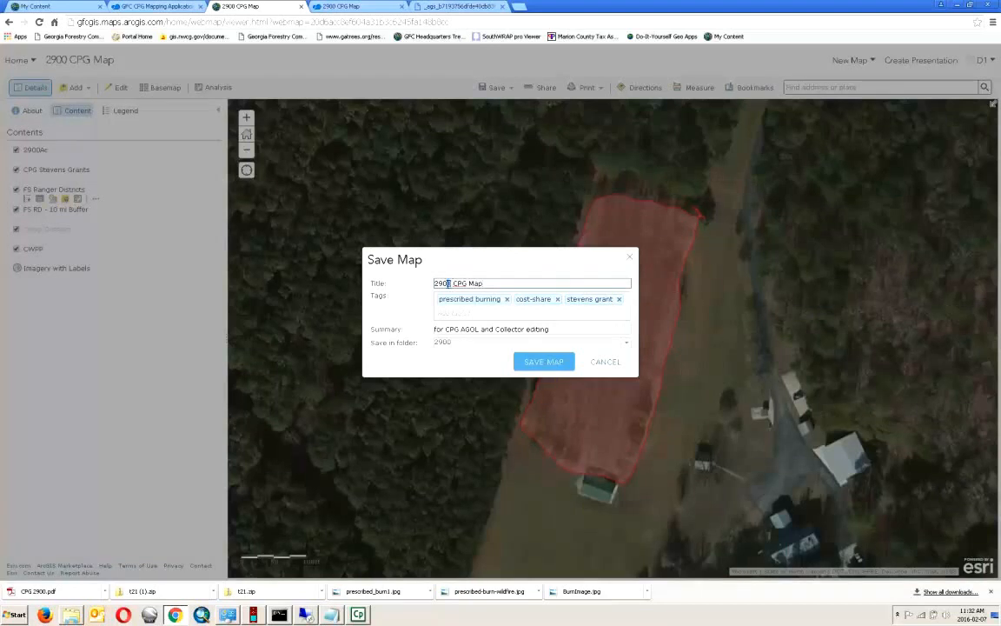
type("899")
left_click(626, 344)
left_click(460, 354)
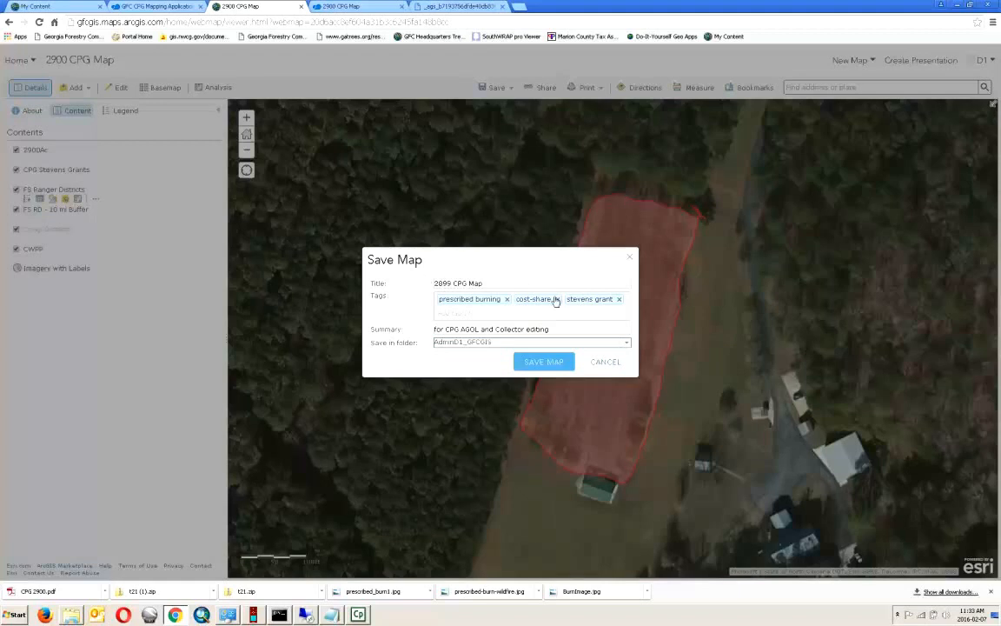
left_click(543, 363)
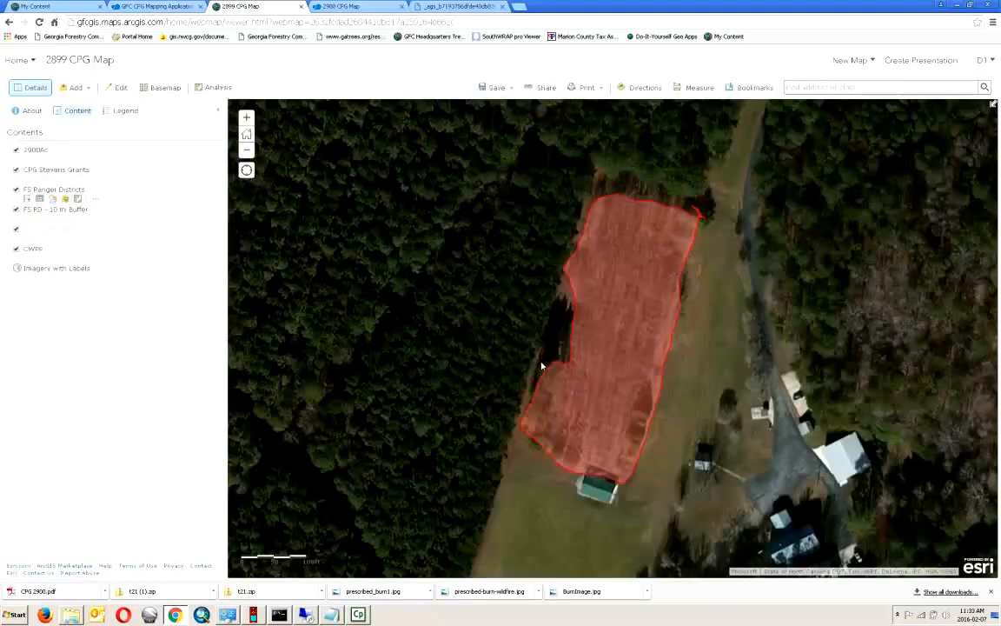
left_click(18, 59)
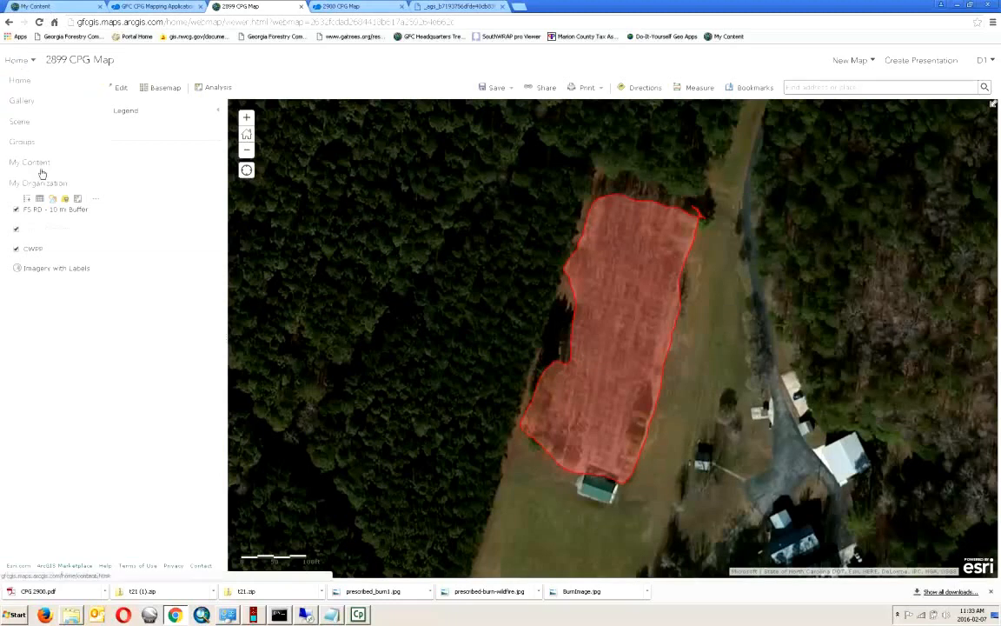
- Create a new folder named 2899 in My Content and move the 2899 CPG Map into it
left_click(40, 163)
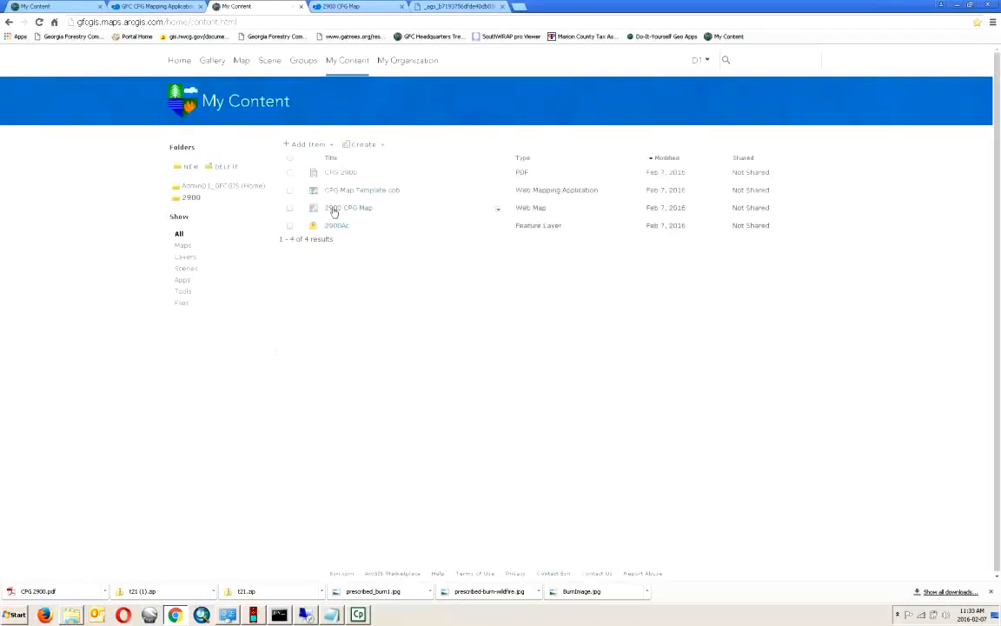
left_click(229, 187)
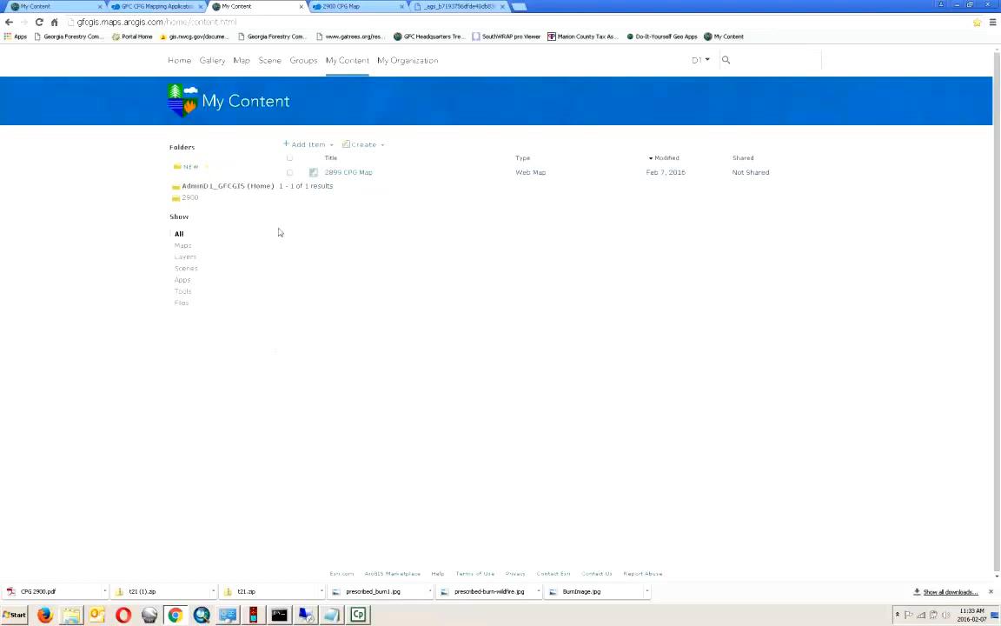
left_click(190, 166)
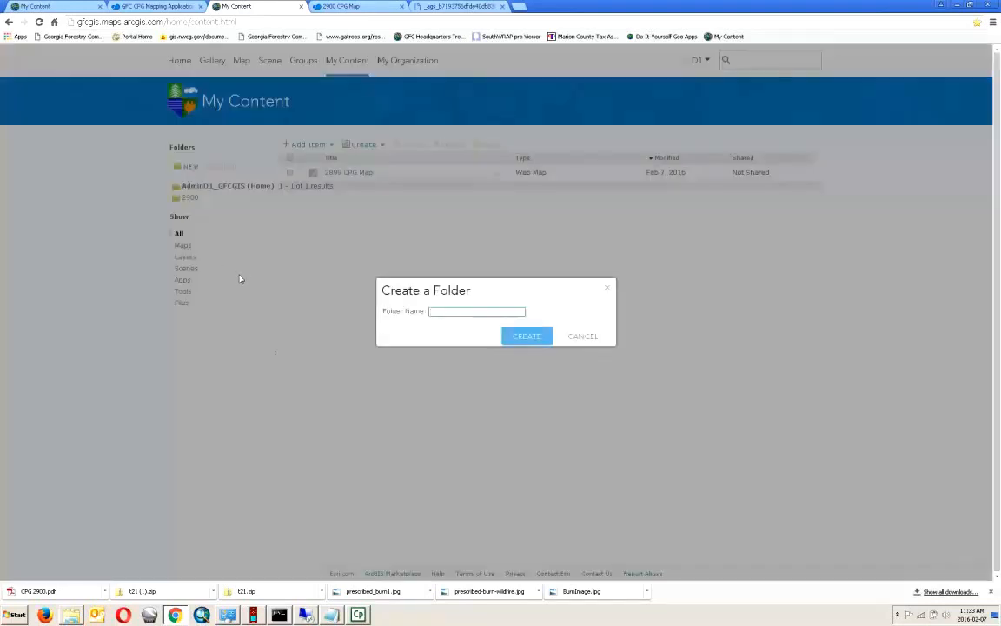
type("2899")
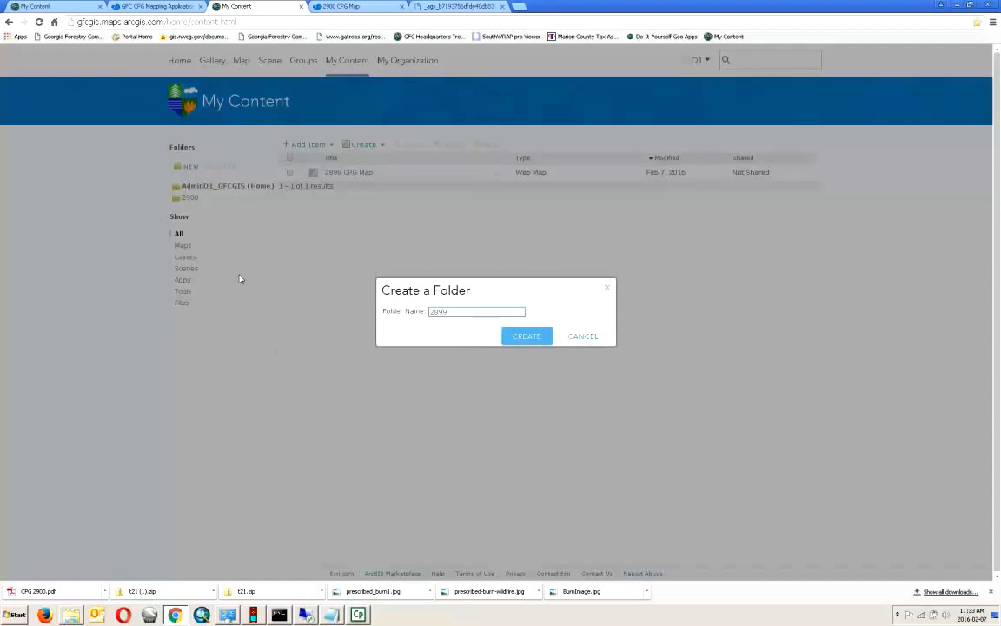
left_click(525, 336)
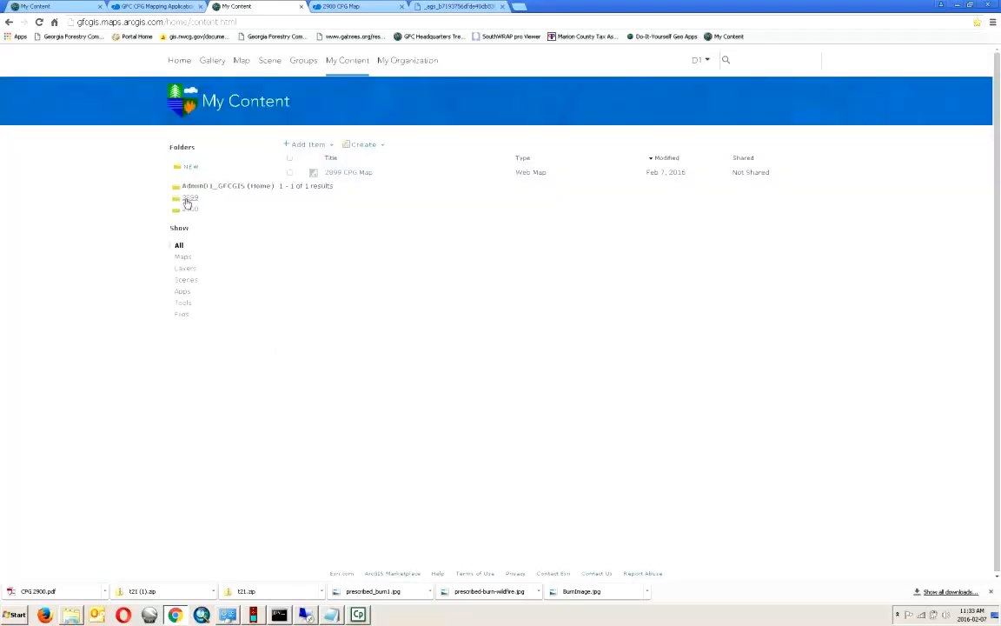
left_click(289, 172)
left_click(491, 145)
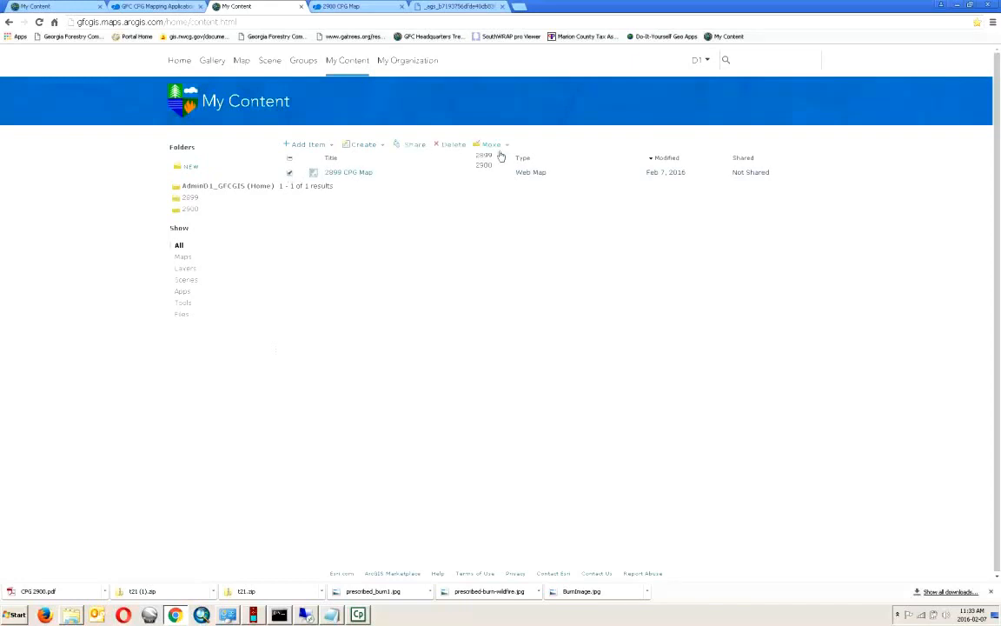
left_click(485, 160)
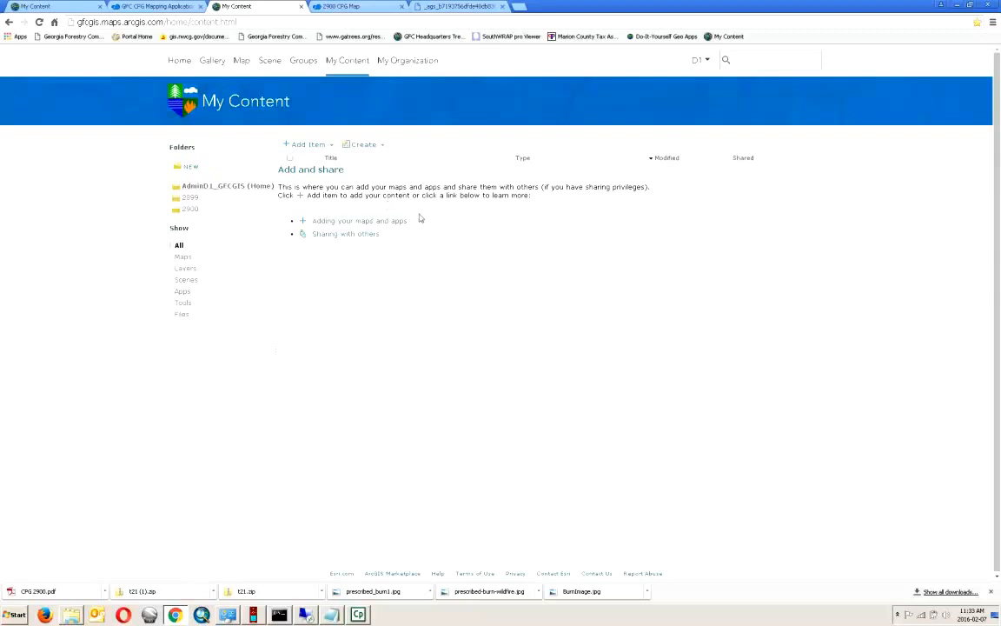
- Move the CPG Map Template cob app from the 2900 folder to the home folder
left_click(353, 9)
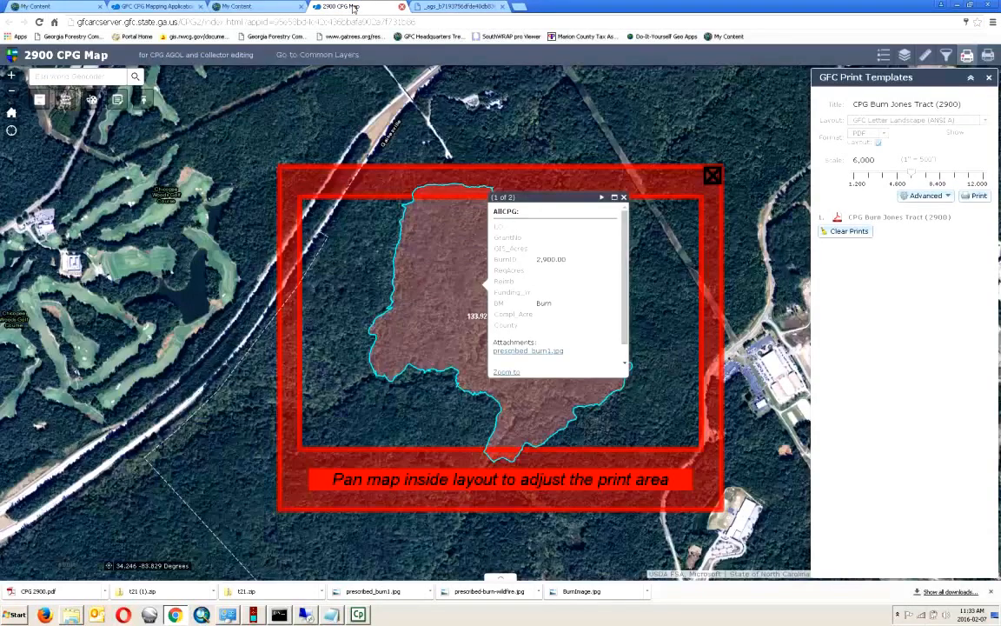
left_click(253, 7)
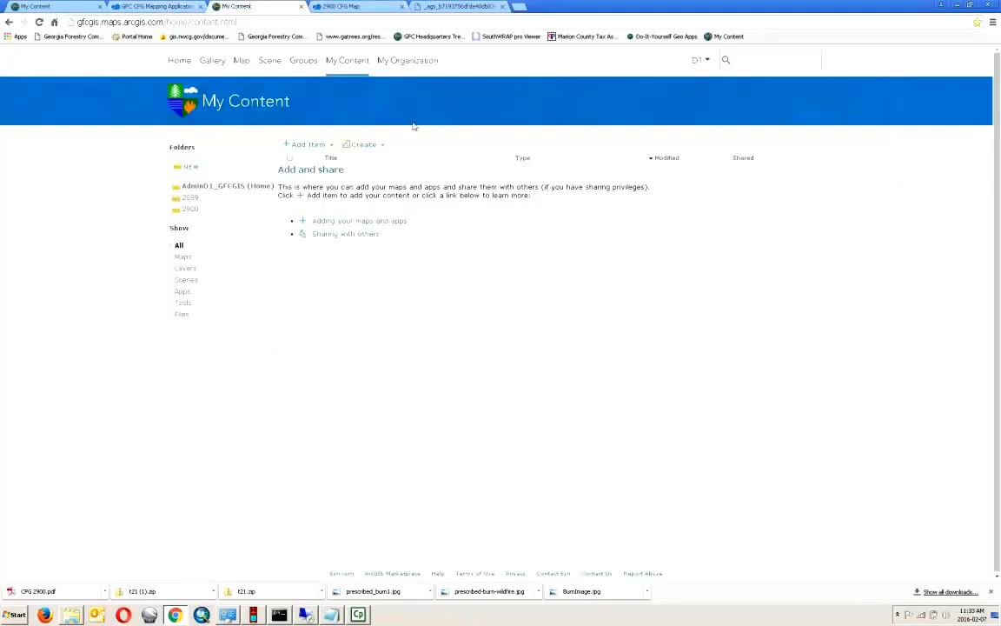
left_click(189, 210)
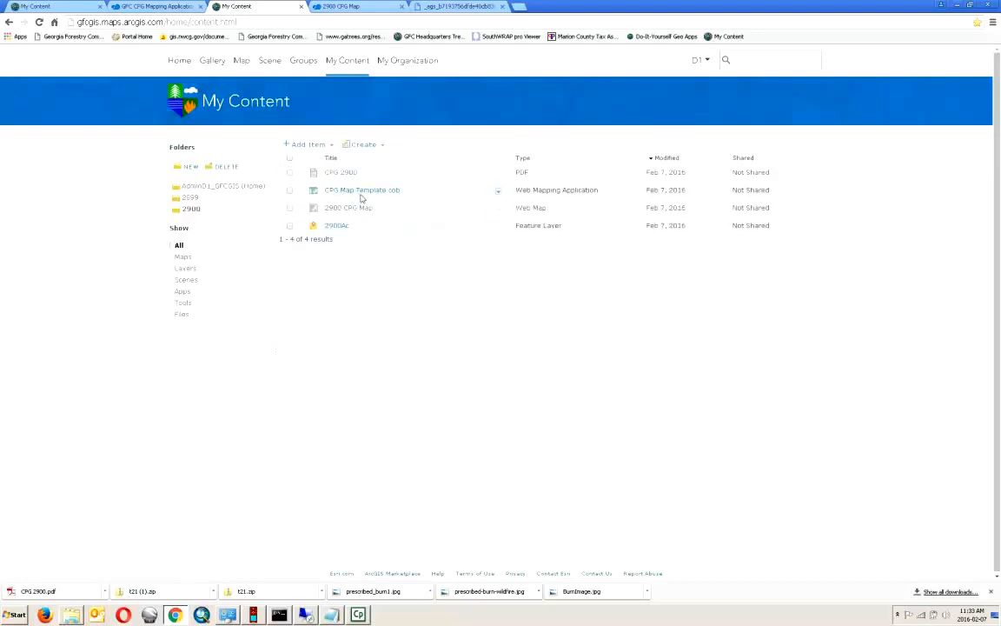
left_click(290, 190)
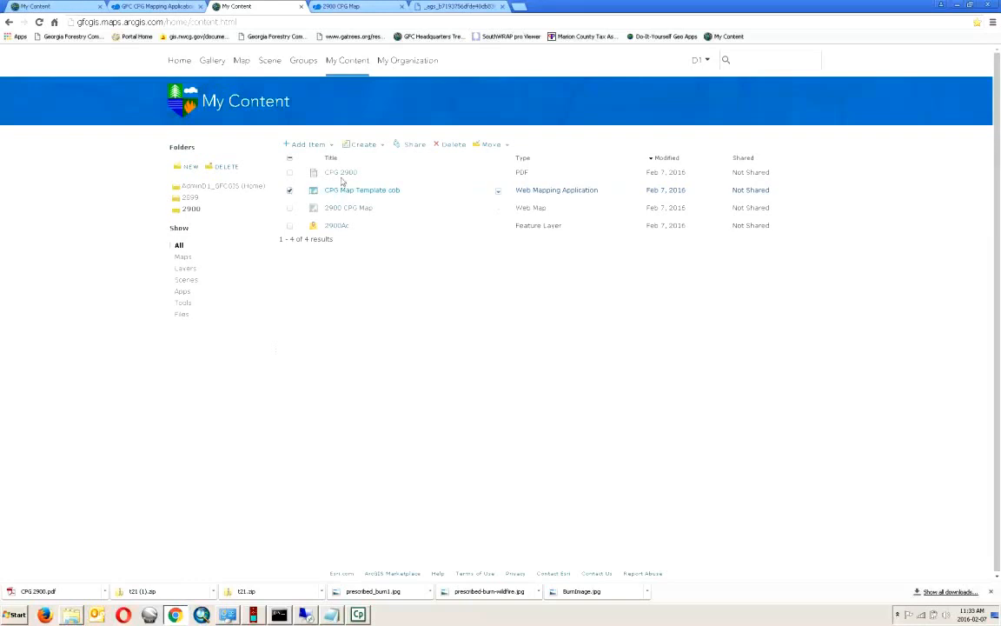
left_click(499, 146)
left_click(505, 153)
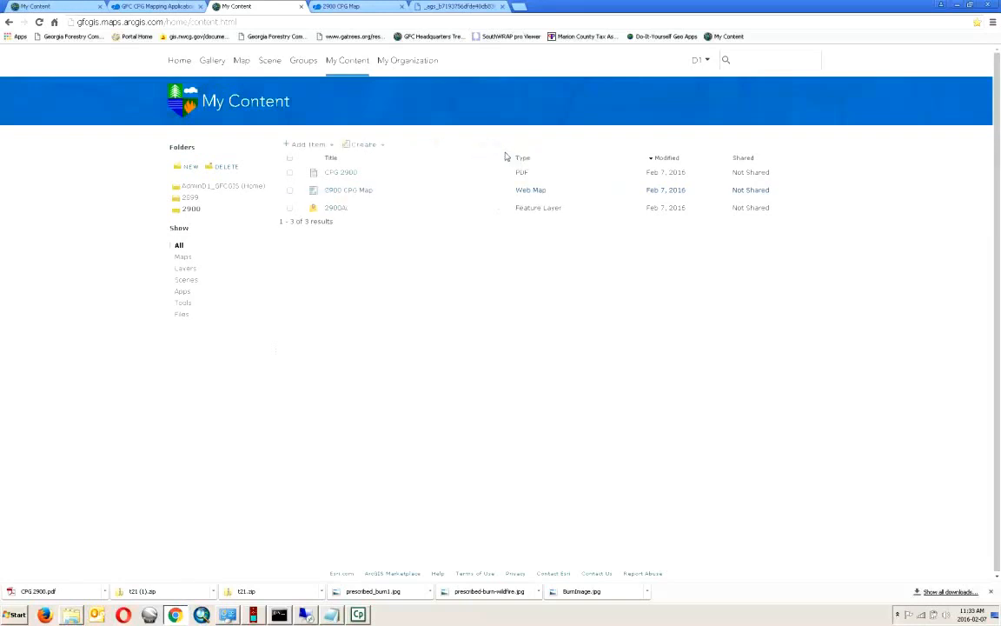
left_click(223, 187)
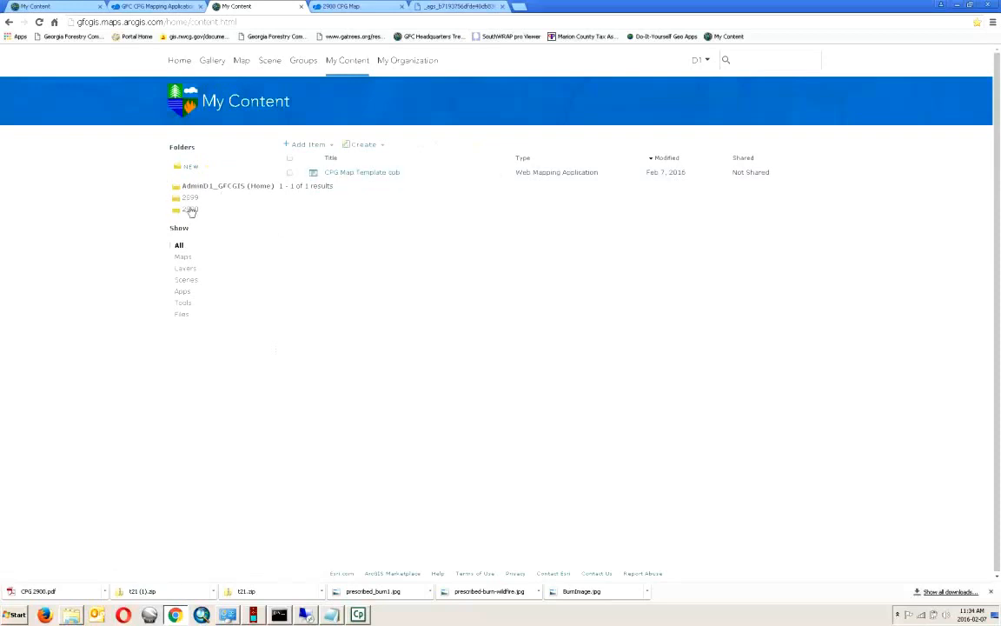
- Open the CPG Map Template cob item details, start Configure App, and sign in with the account username and password
left_click(511, 182)
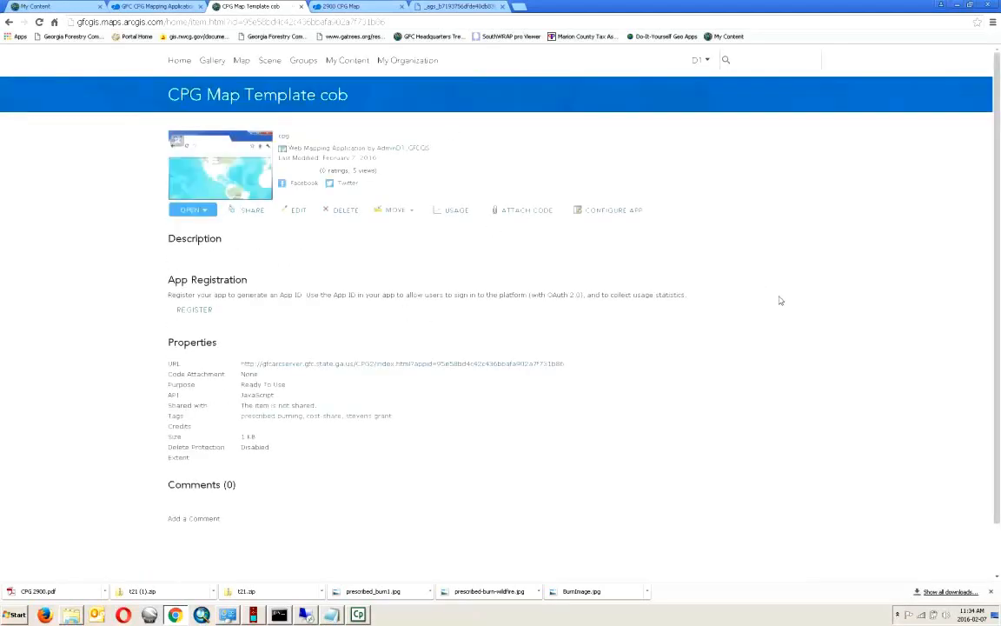
left_click(601, 210)
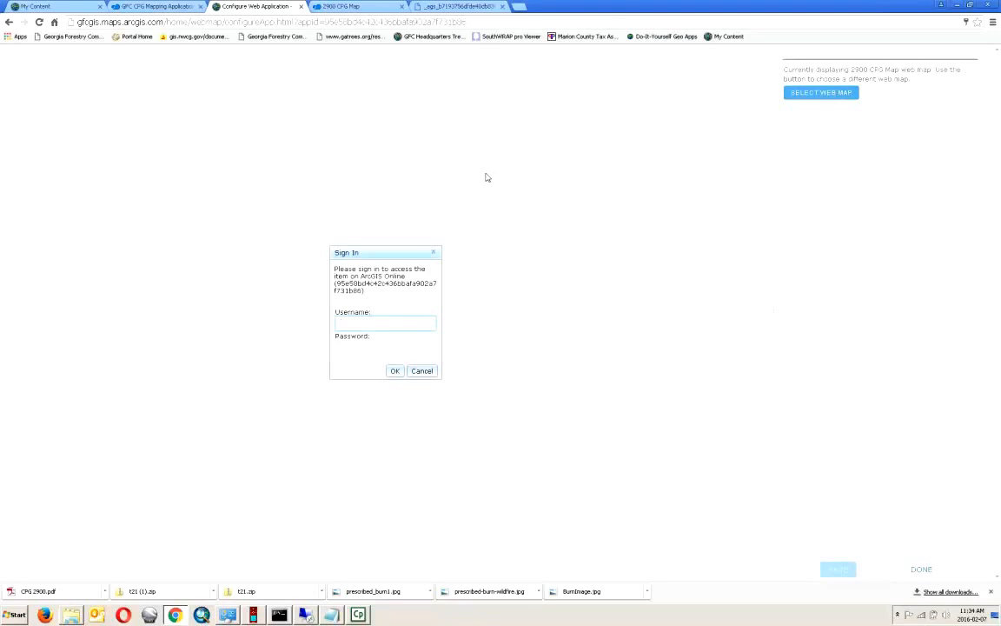
type("dmi")
key("Tab")
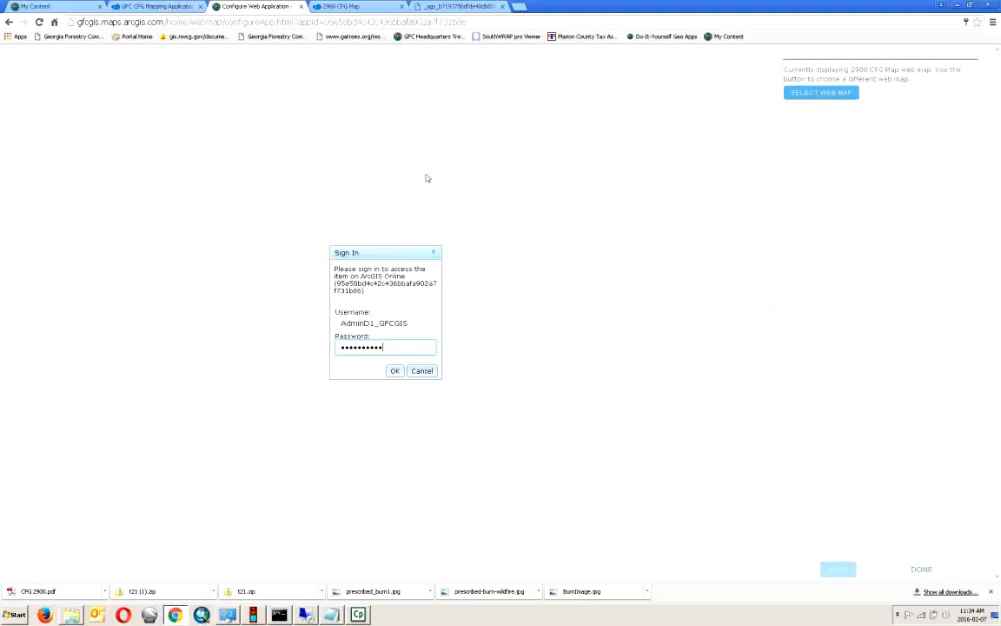
left_click(395, 372)
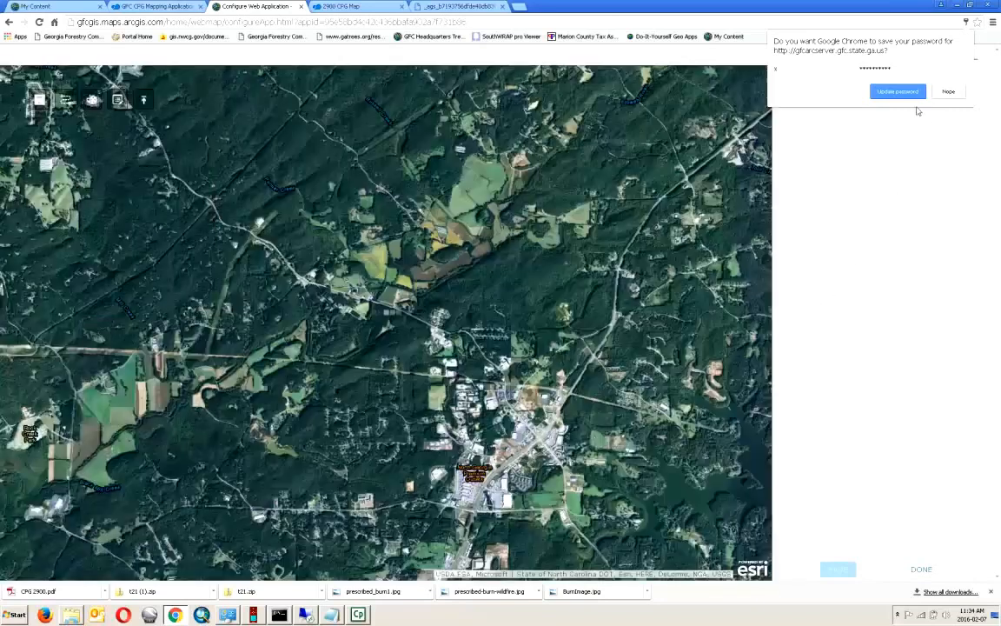
- Select 2899 CPG Map as the web map the template app displays
left_click(956, 92)
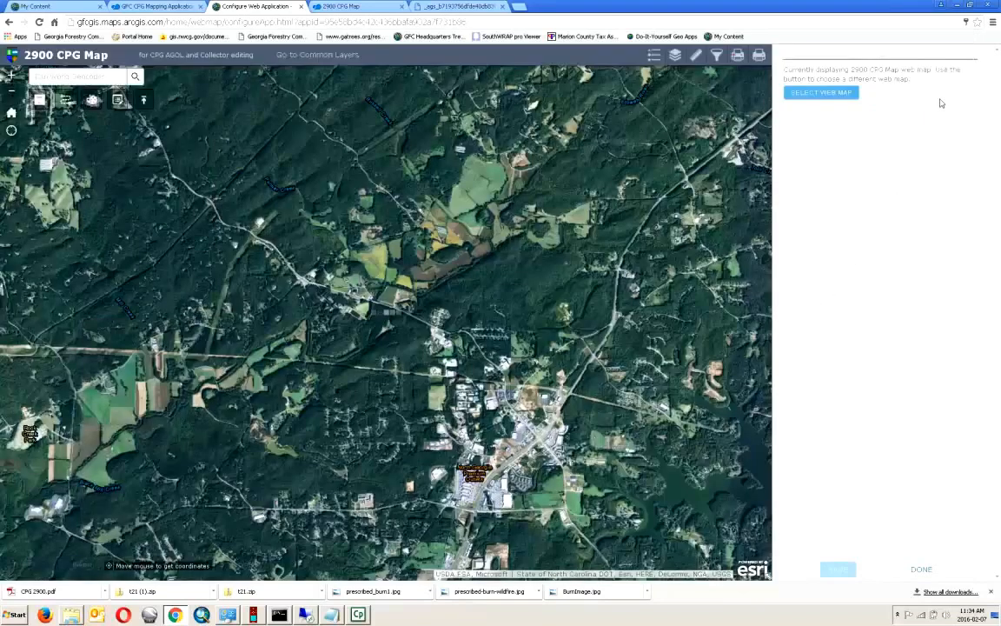
left_click(838, 94)
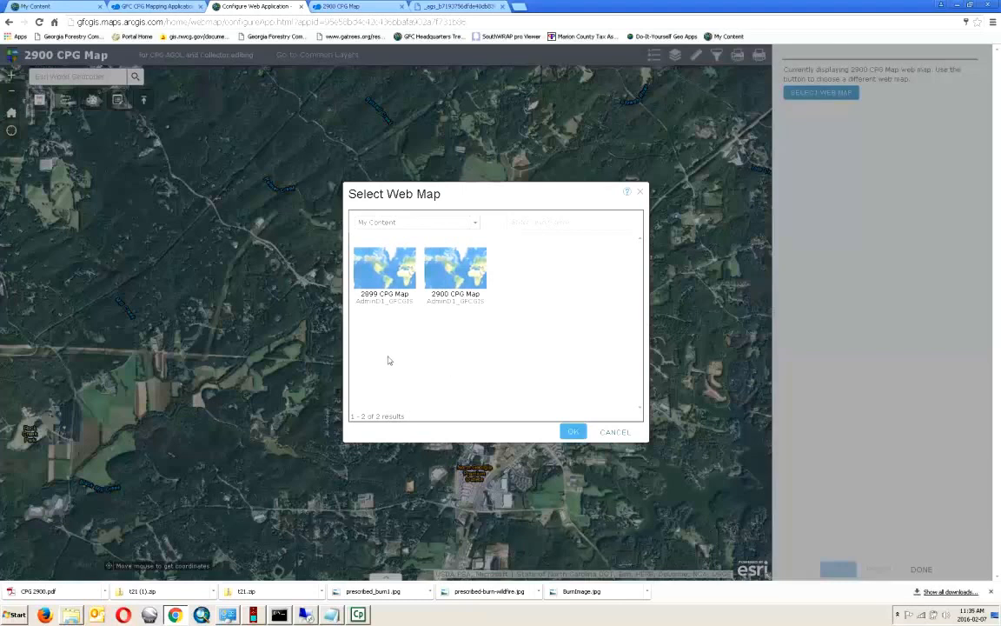
left_click(385, 277)
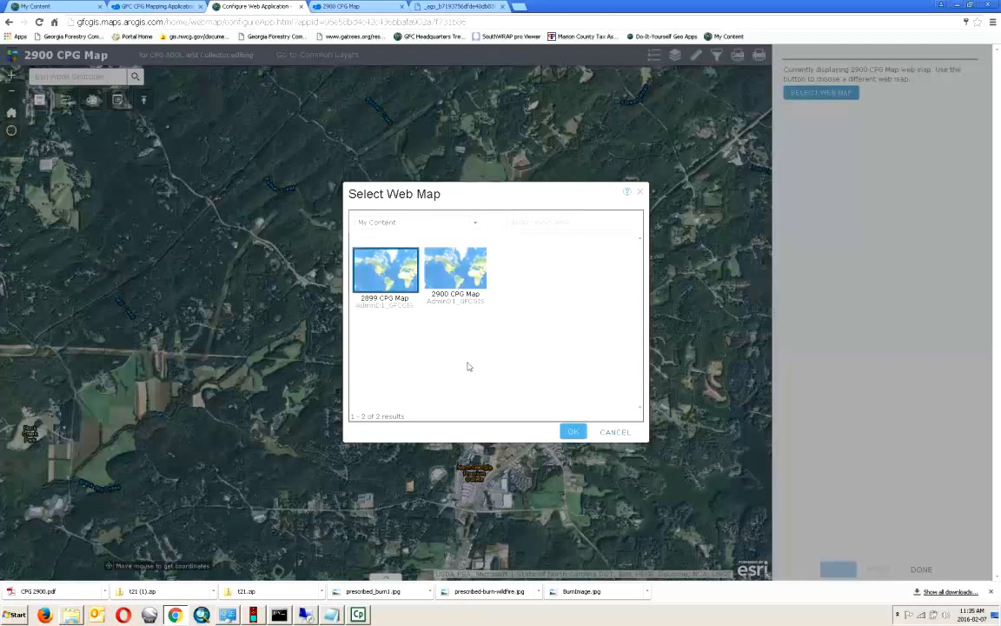
left_click(573, 432)
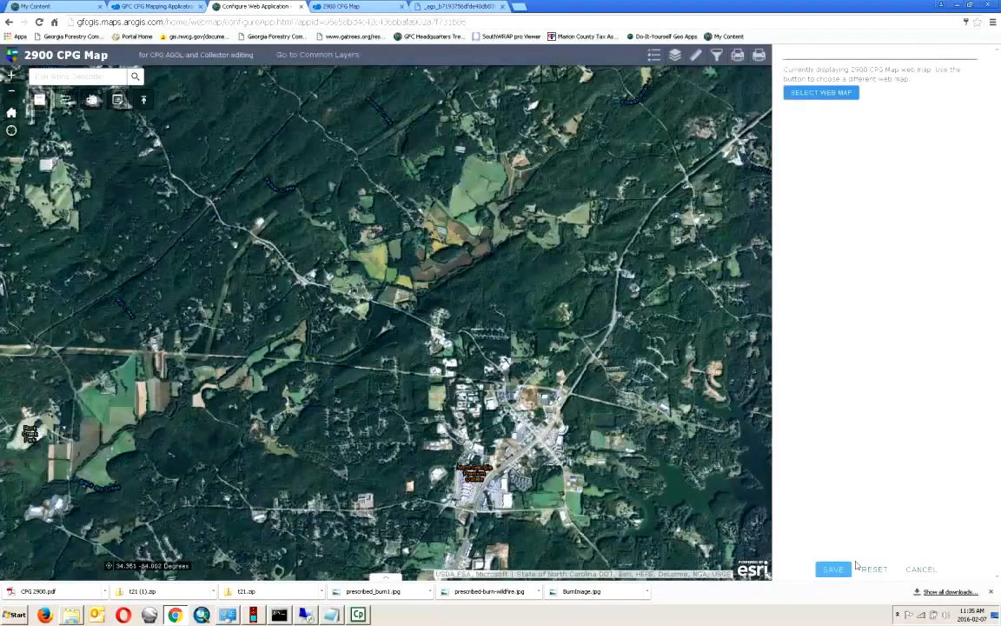
- Save the app configuration, signing in again with the account credentials, and finish configuring
left_click(834, 569)
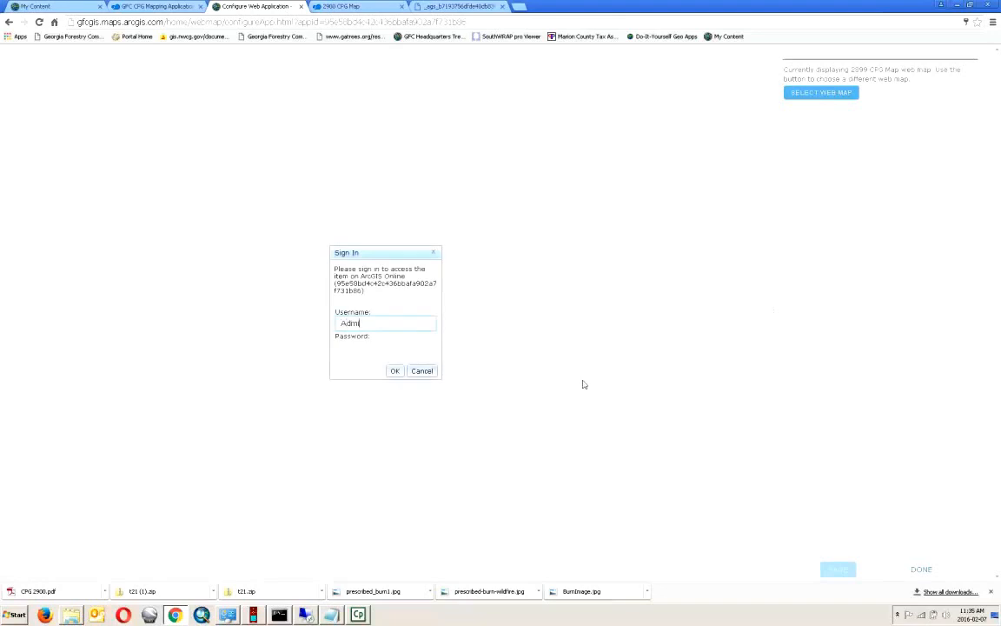
type("AdminD1_GFCGIS")
key("Tab")
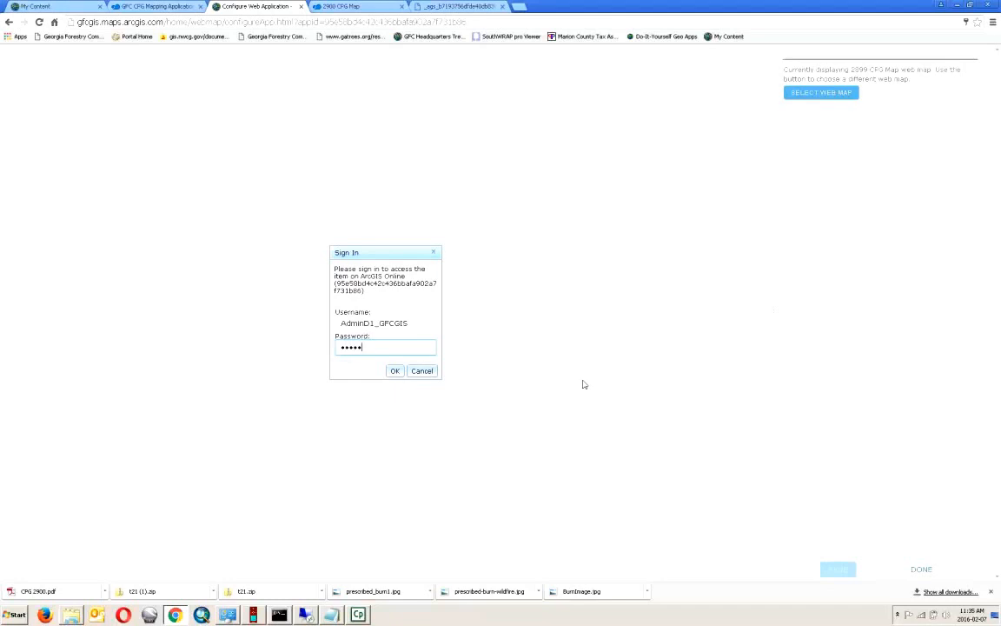
key("Return")
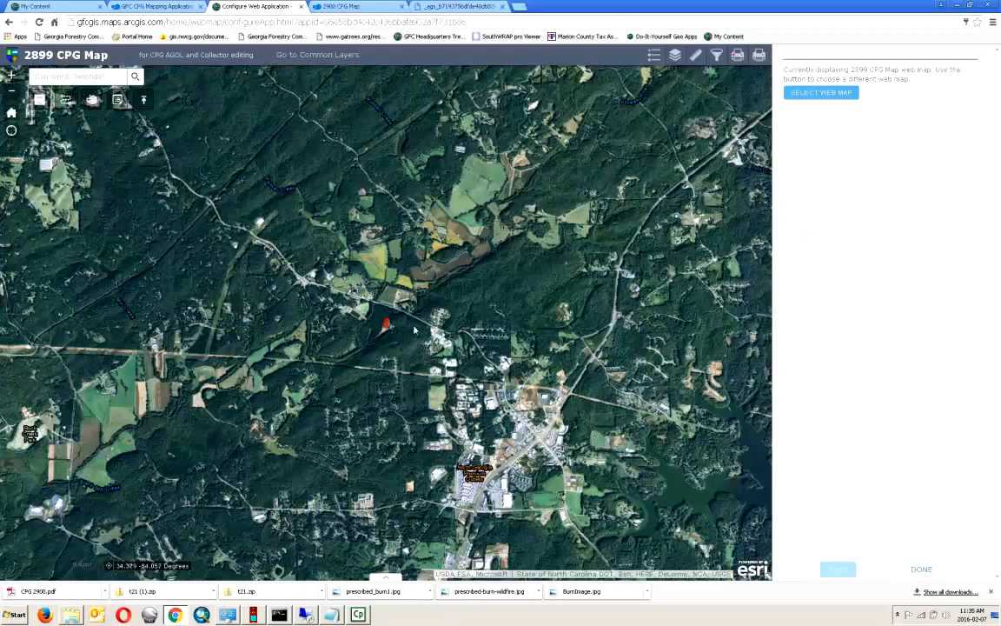
left_click(921, 571)
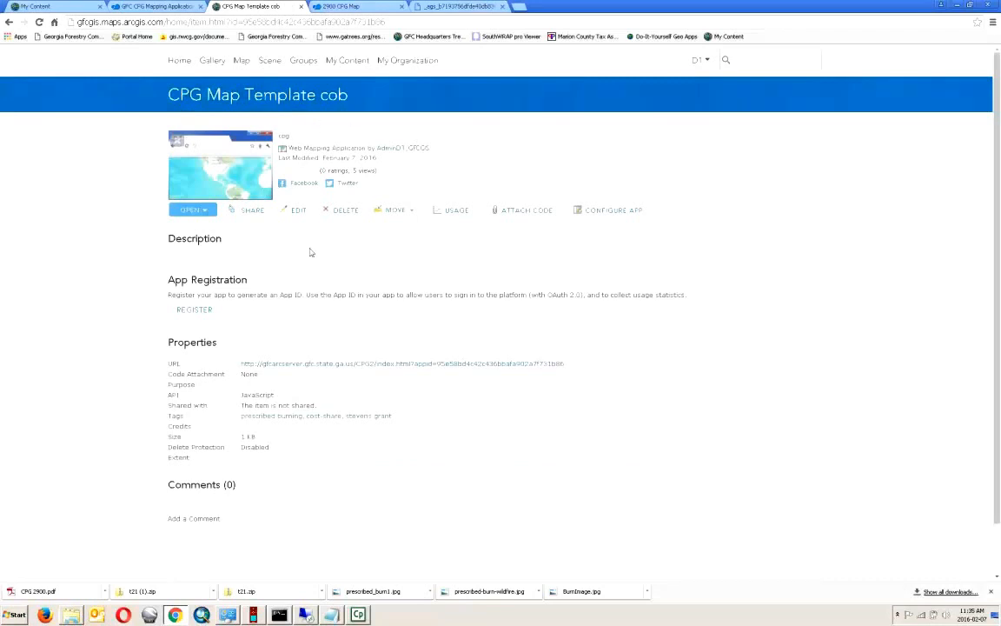
- Launch the configured web application and sign in with the account username and password
left_click(198, 209)
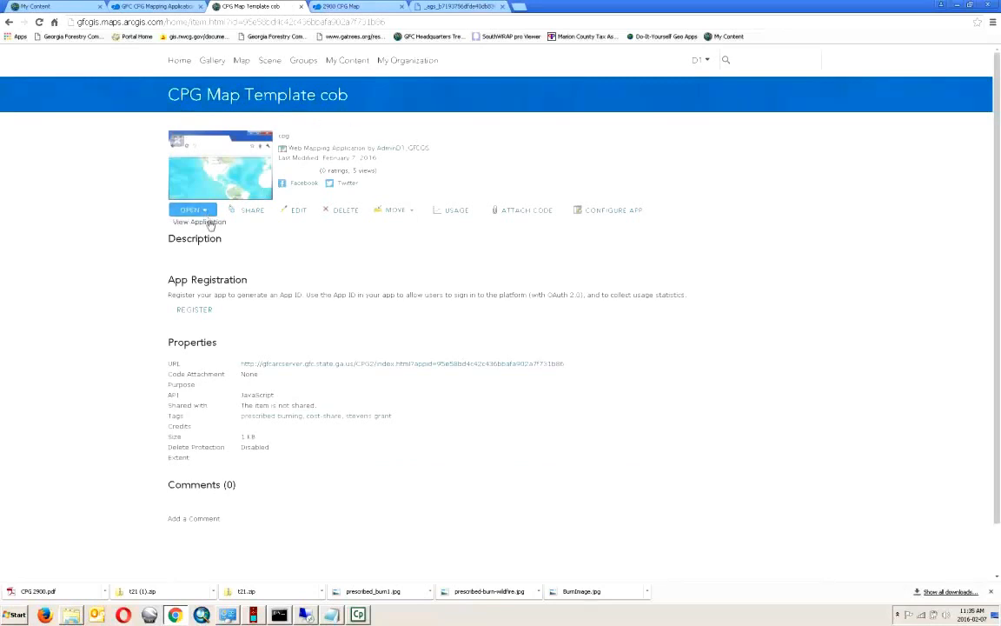
left_click(206, 221)
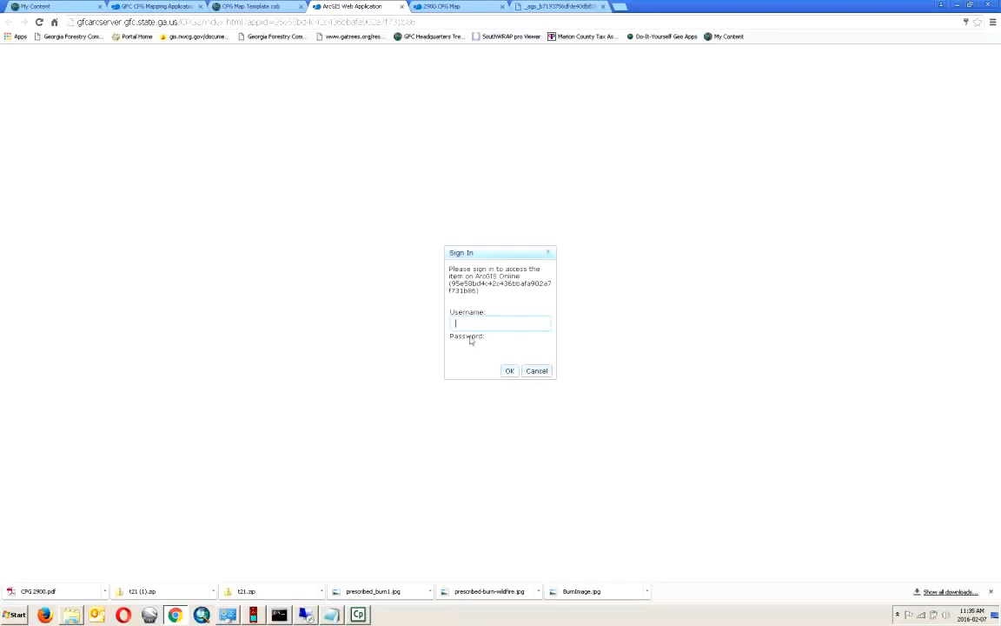
type("AdminD1GFC_GIS")
key("Tab")
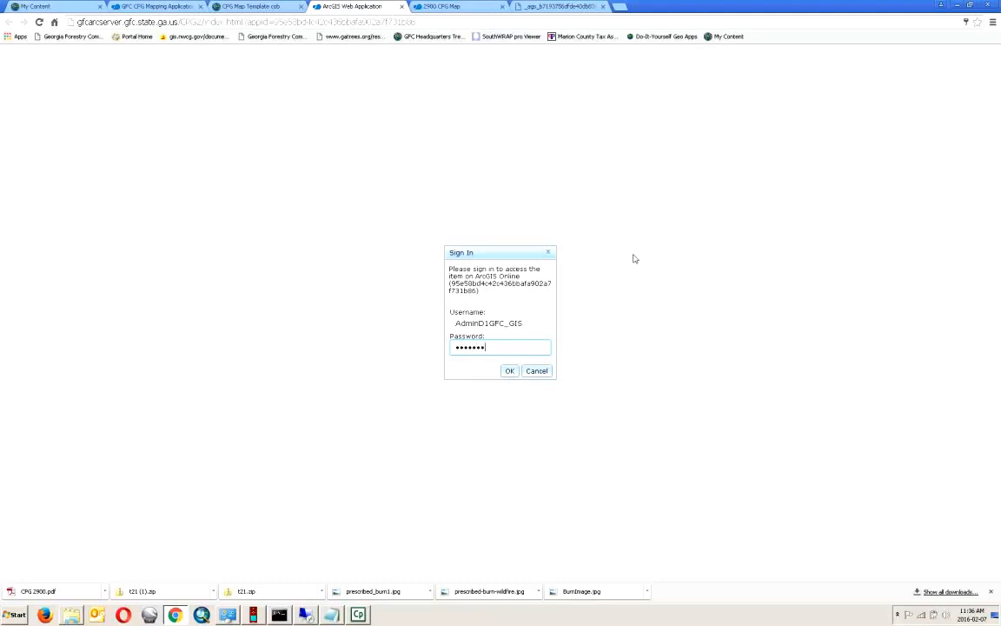
type("••••••••••")
left_click(510, 372)
- Retype the password and retry sign-in, then dismiss the prompt and return to the template's item page
left_click_drag(505, 372, 417, 372)
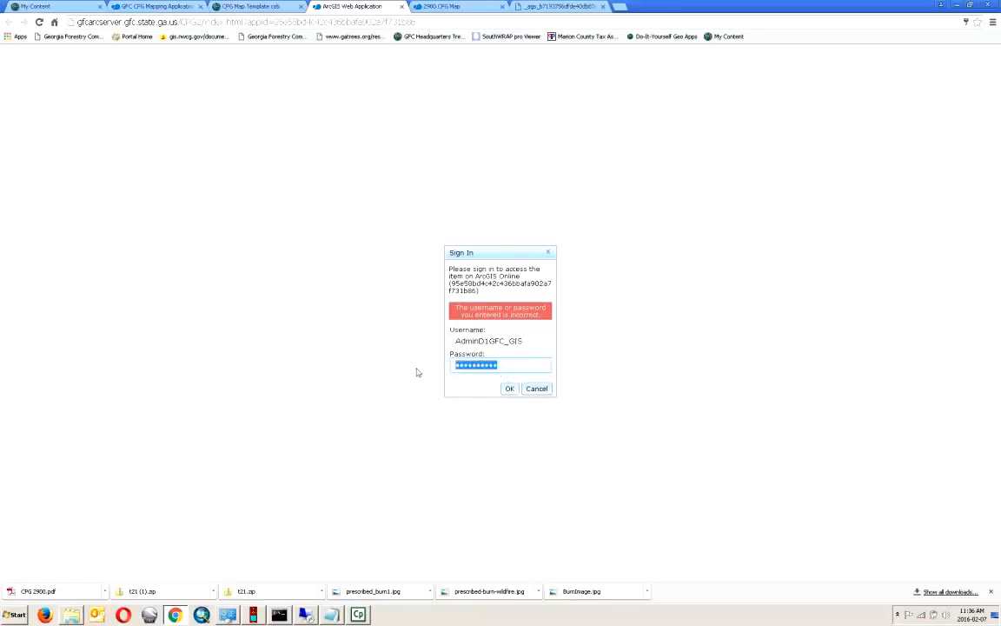
type("a")
left_click(509, 388)
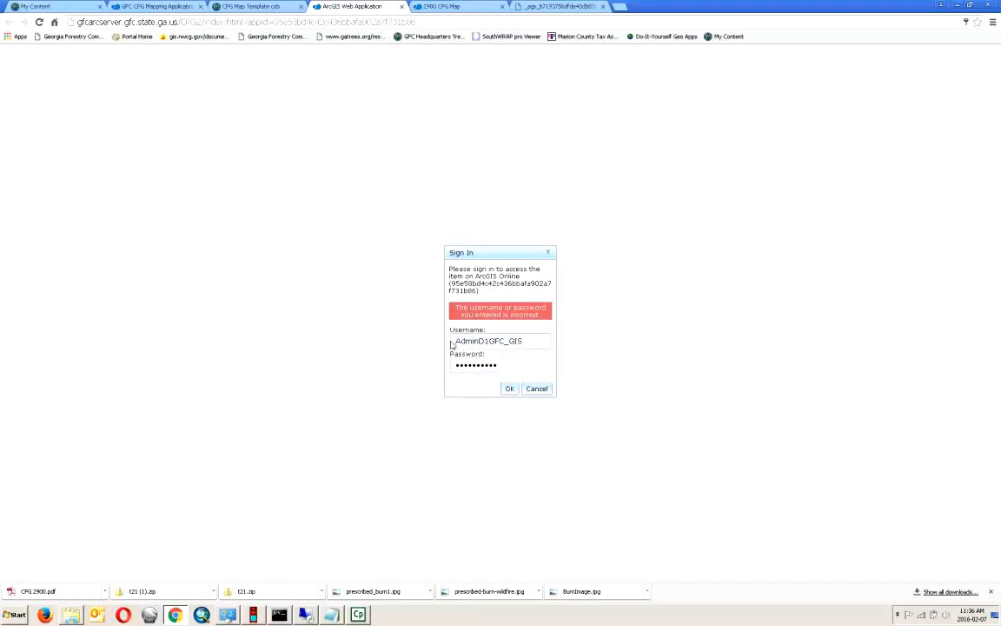
left_click_drag(503, 364, 373, 366)
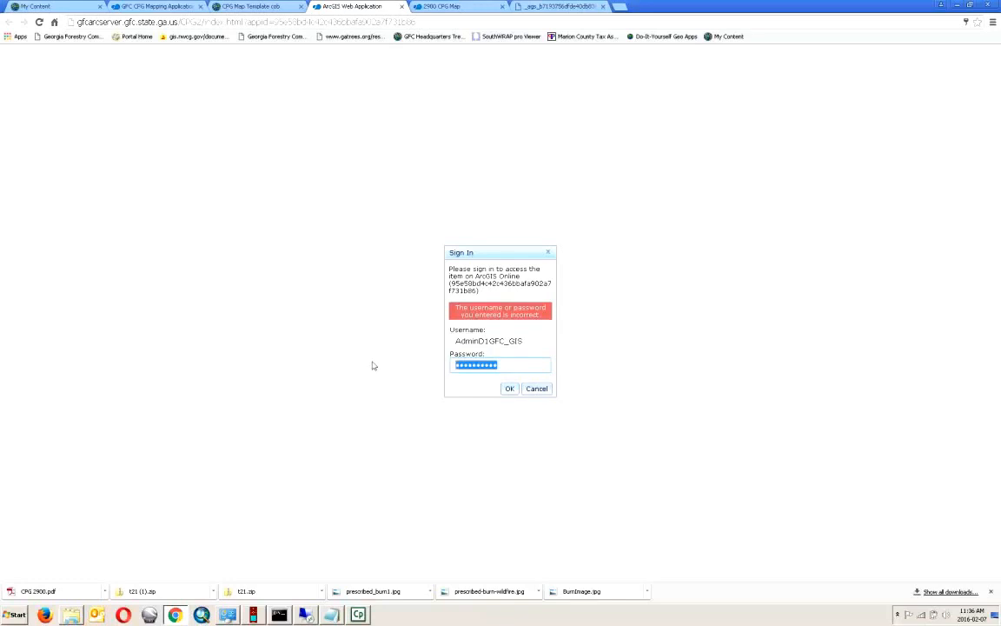
type("*")
key("Return")
left_click(509, 389)
left_click(551, 252)
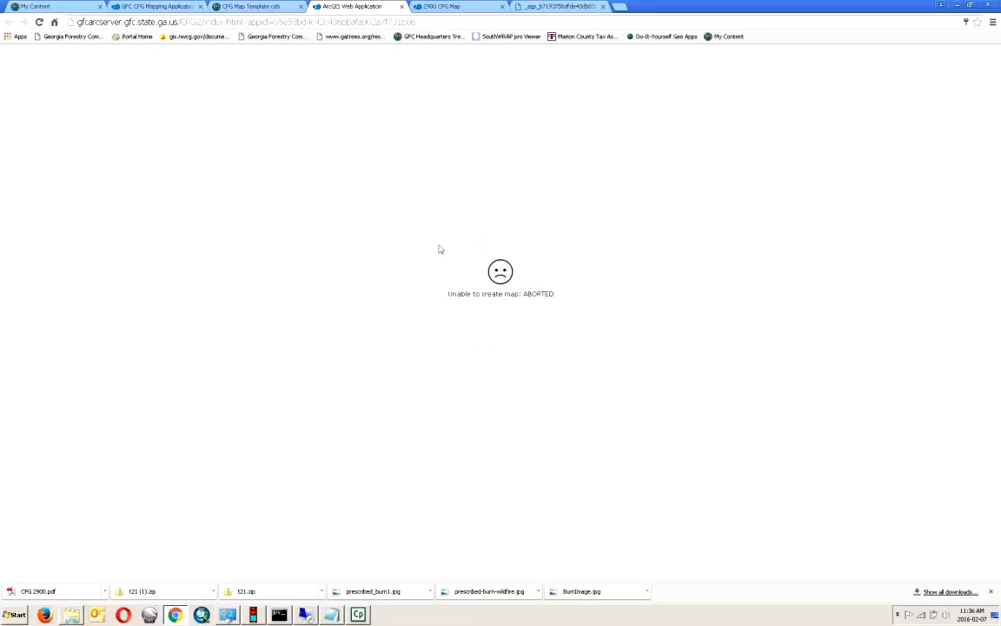
left_click(248, 6)
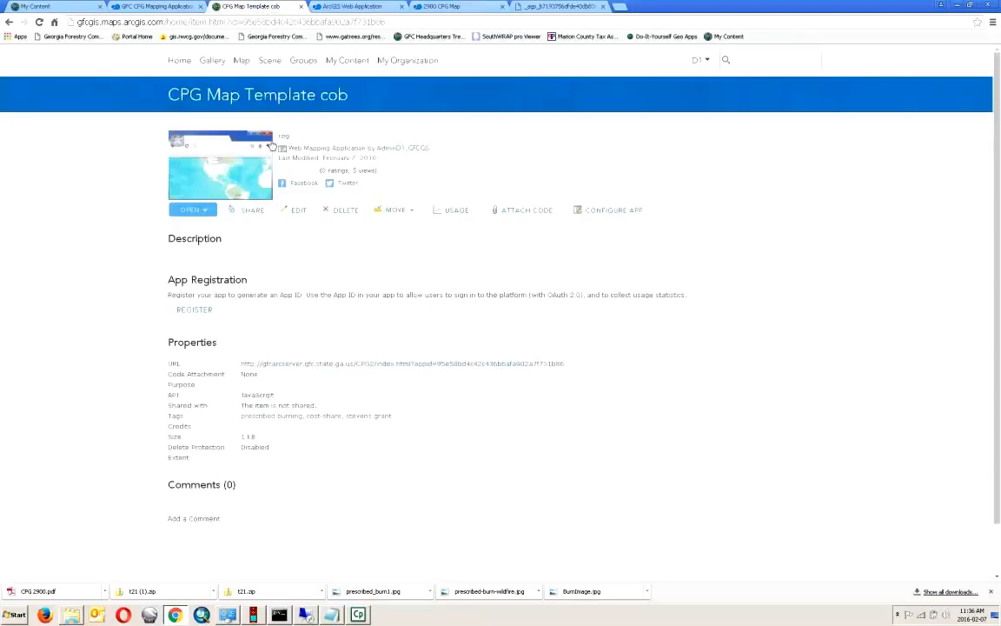
- Launch the app via View Application in a new tab and sign in with the account username and password
left_click(206, 215)
left_click(197, 222)
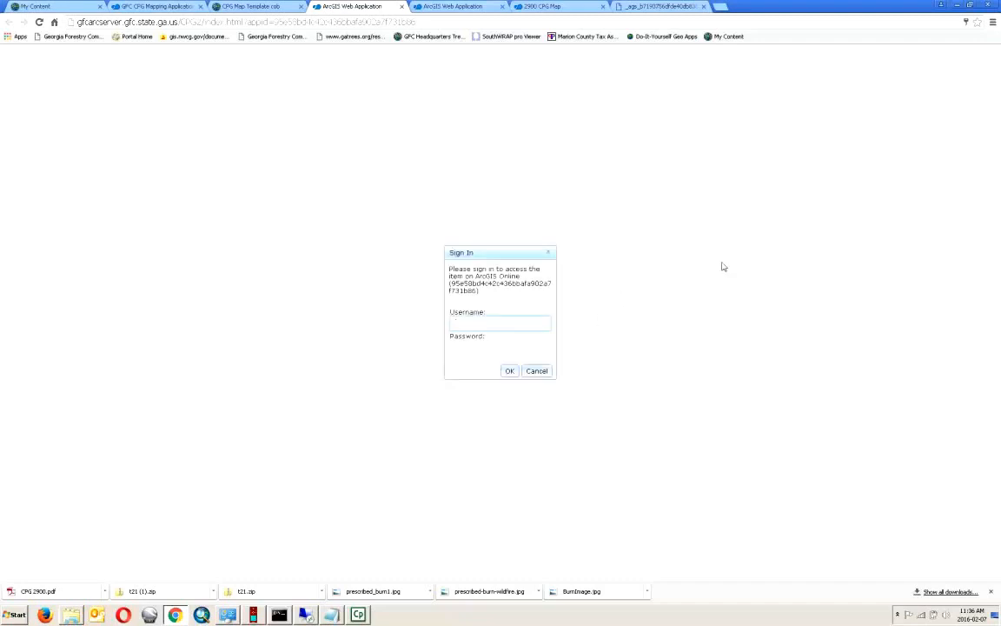
type("minD1_GFCGIS")
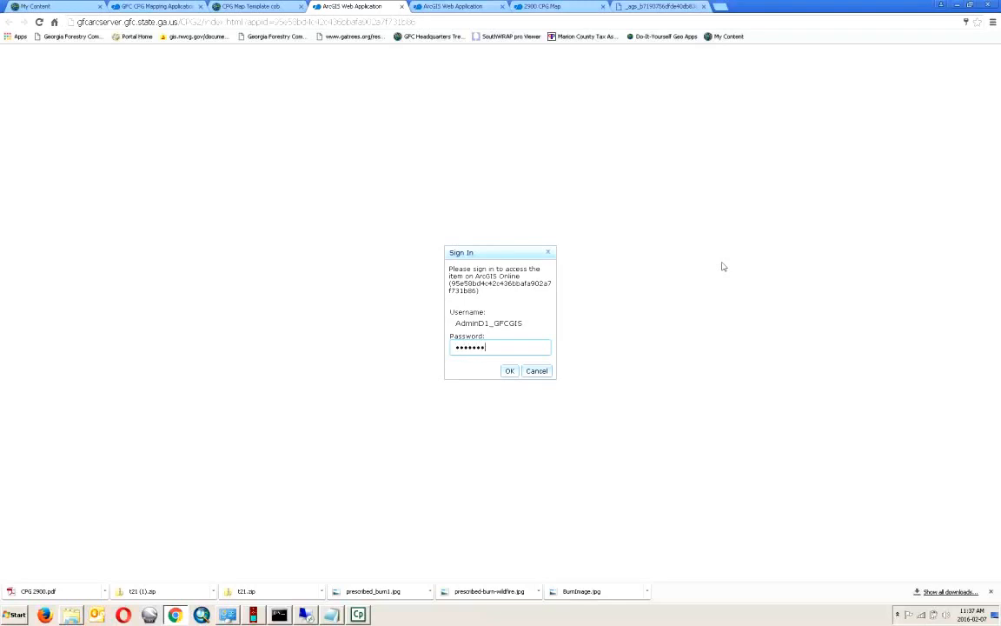
type("***")
left_click(507, 370)
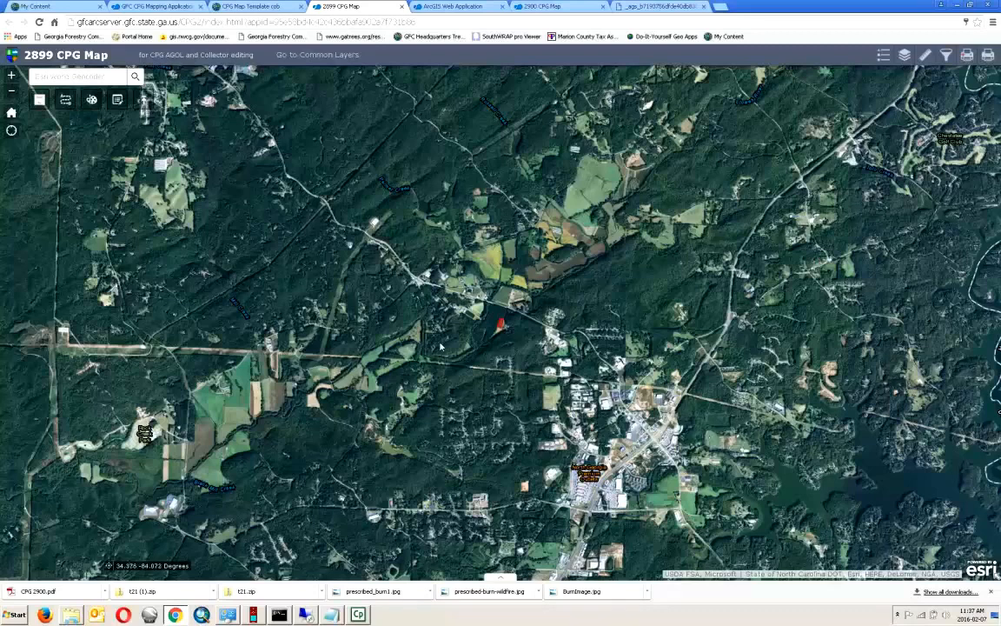
- Zoom and pan the 2899 CPG Map in close on the red burn polygon near Dougherty
scroll(441, 347, "up", 1)
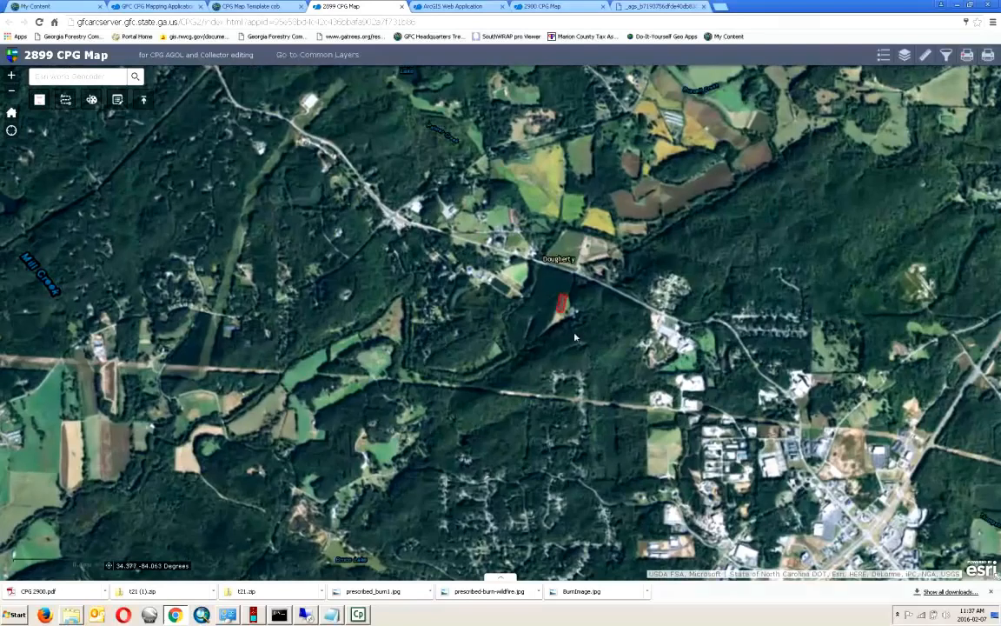
scroll(585, 341, "up", 1)
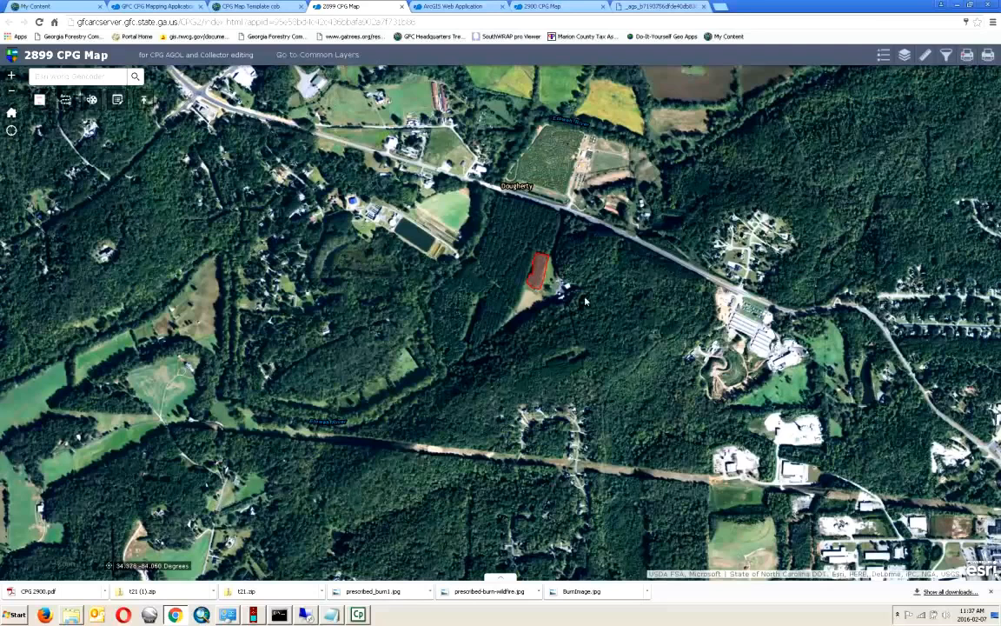
left_click_drag(588, 298, 616, 321)
scroll(546, 308, "up", 1)
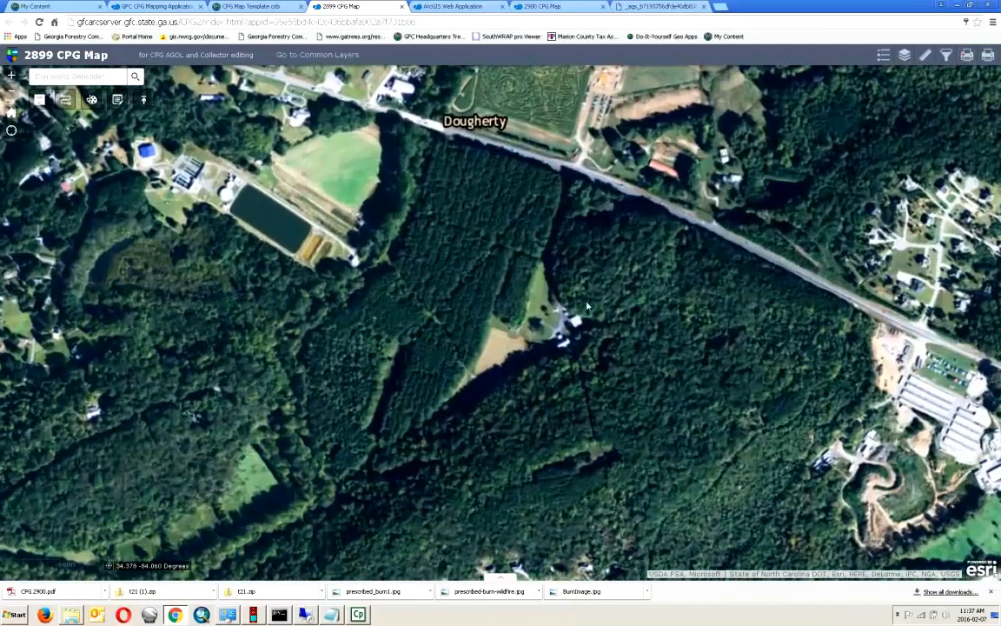
left_click_drag(549, 293, 589, 320)
scroll(589, 321, "up", 1)
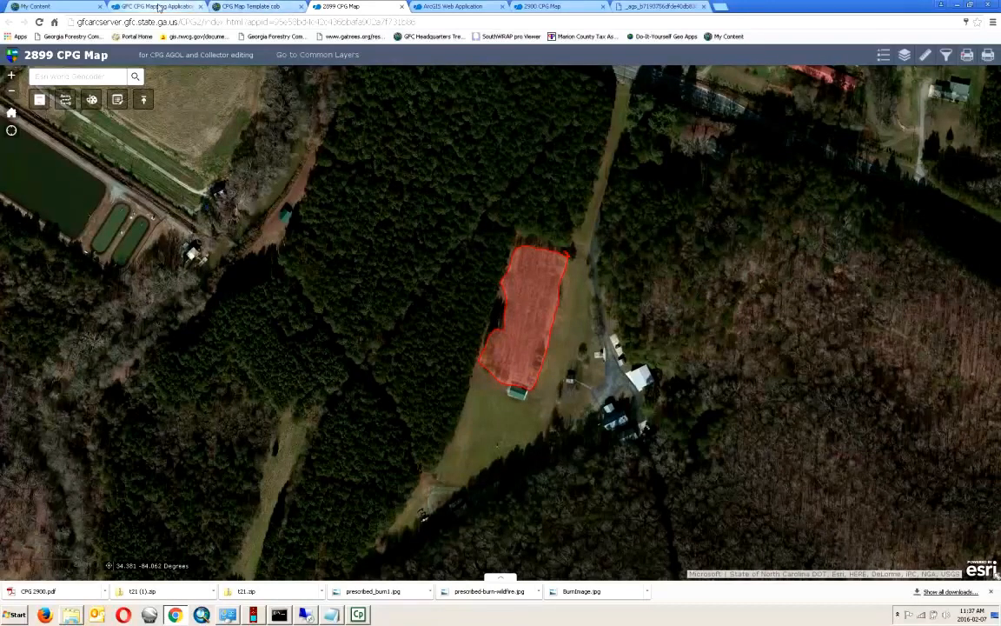
- Check the 2900 CPG Map tab, close the aborted web application tab, and return to 2899 CPG Map
left_click(546, 7)
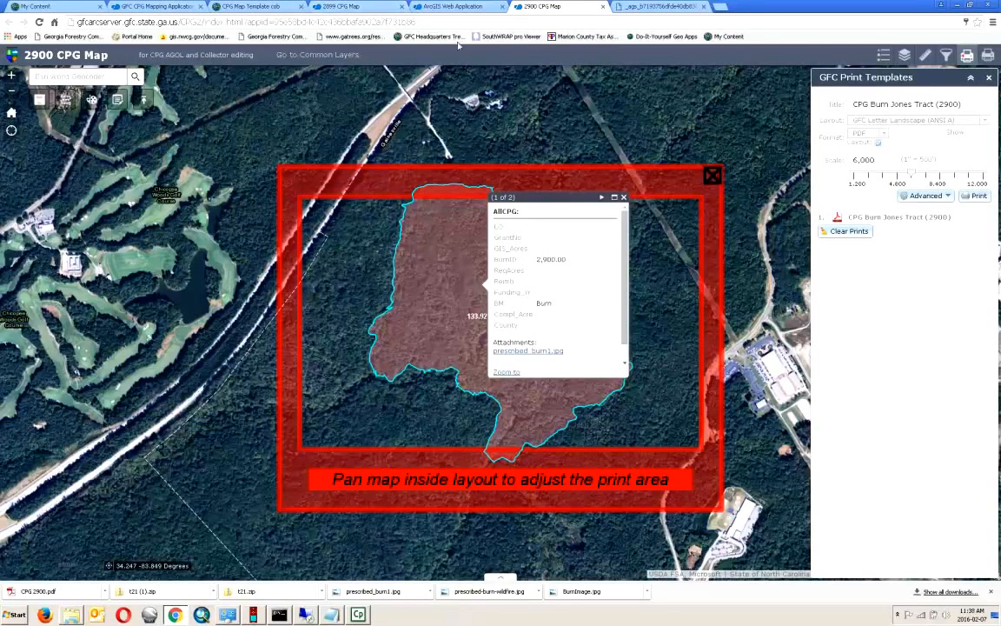
left_click(457, 8)
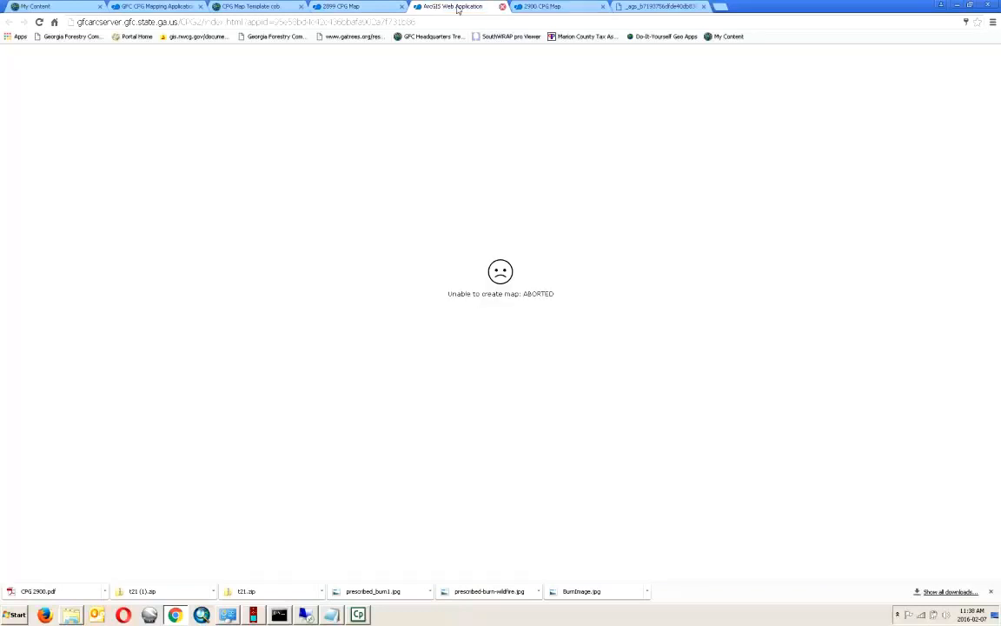
left_click(503, 7)
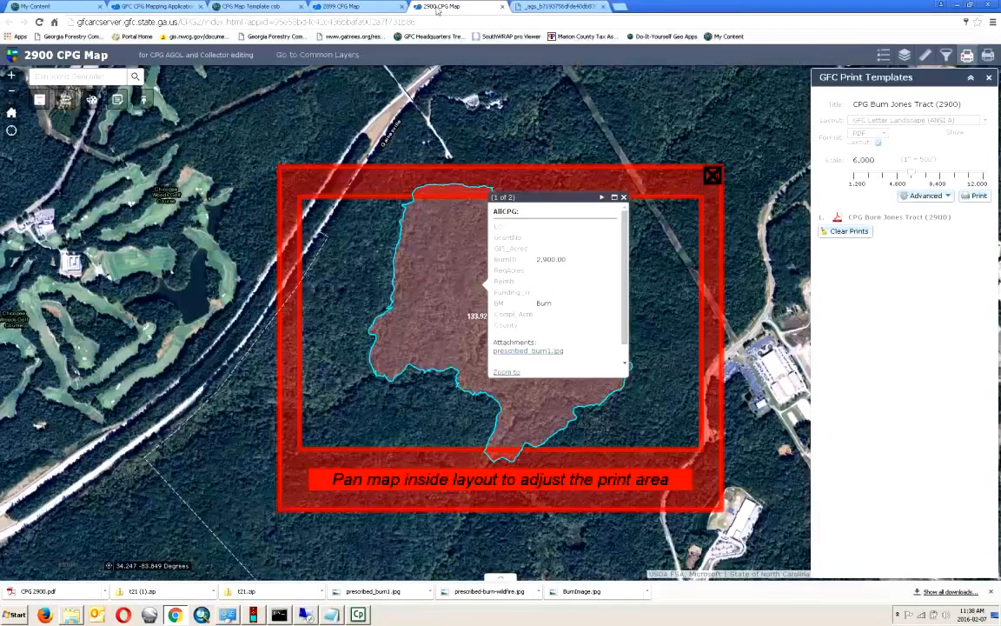
left_click(356, 7)
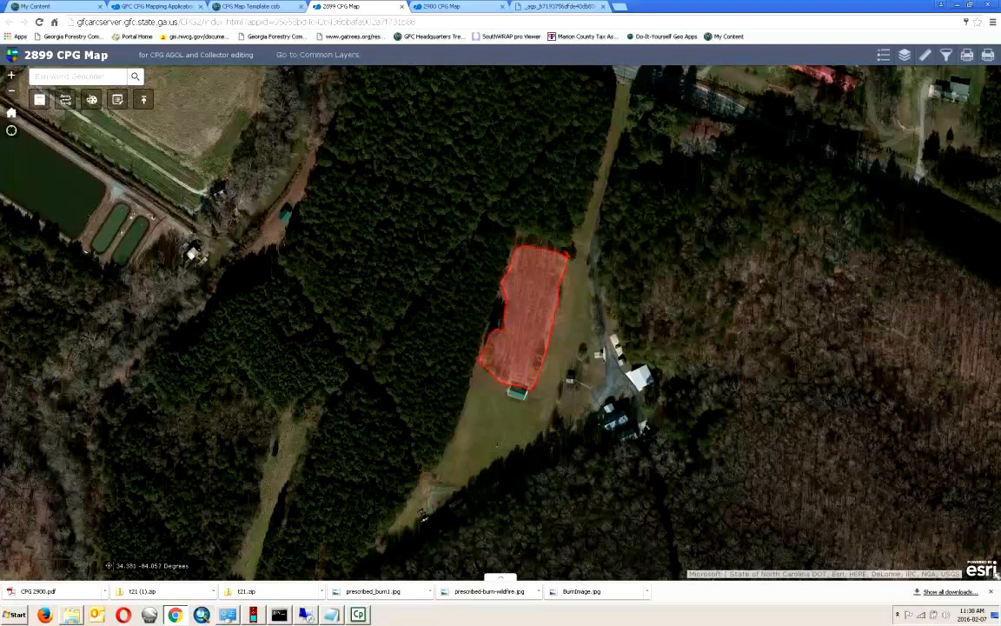
- Choose the GFC Letter Portrait Side Legend print layout, set the scale to 1,080, and frame the burn polygon
left_click(967, 56)
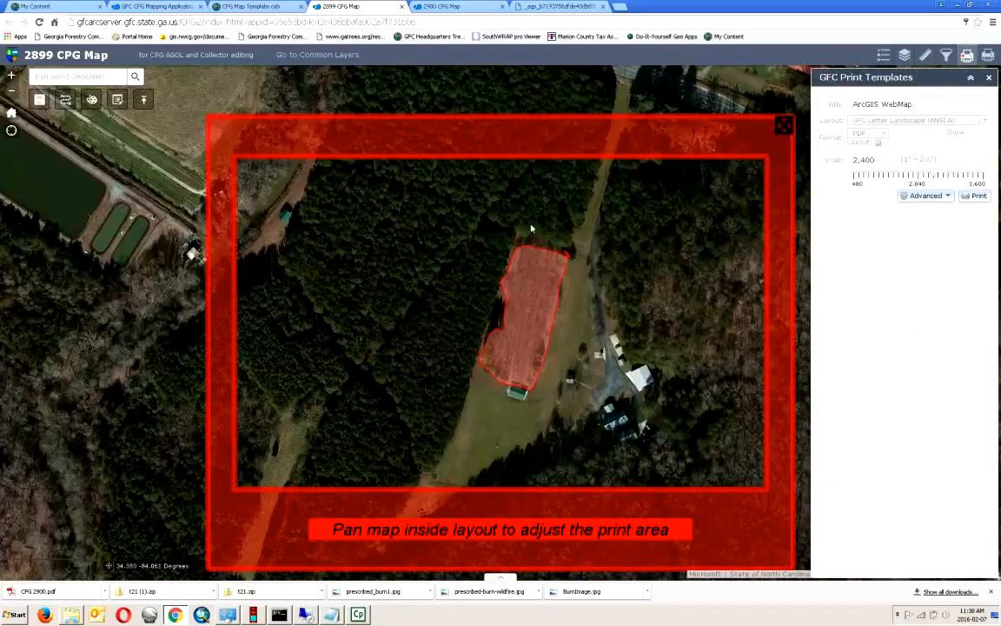
left_click(990, 121)
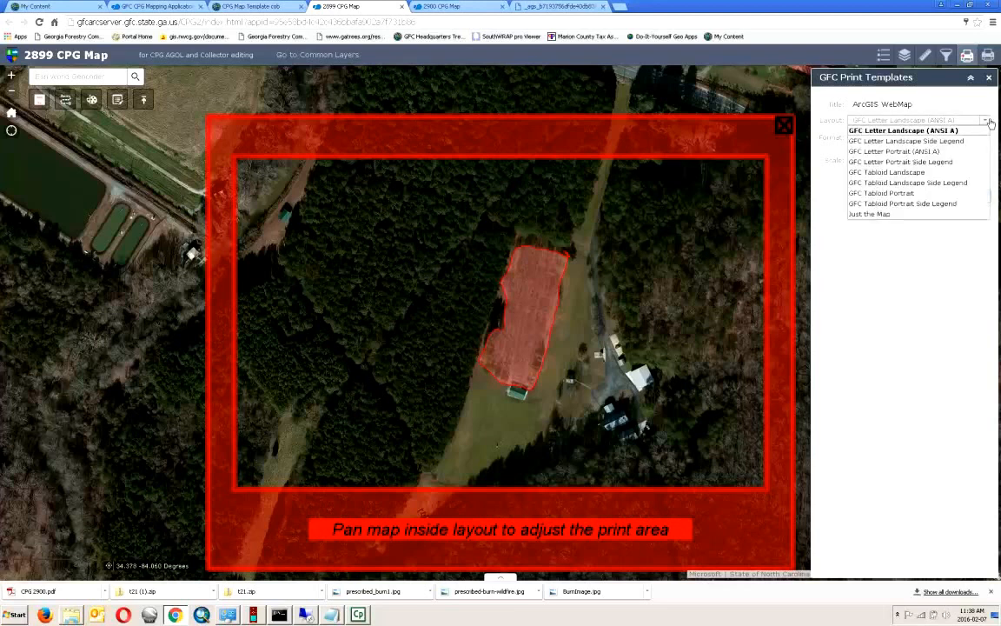
left_click(922, 161)
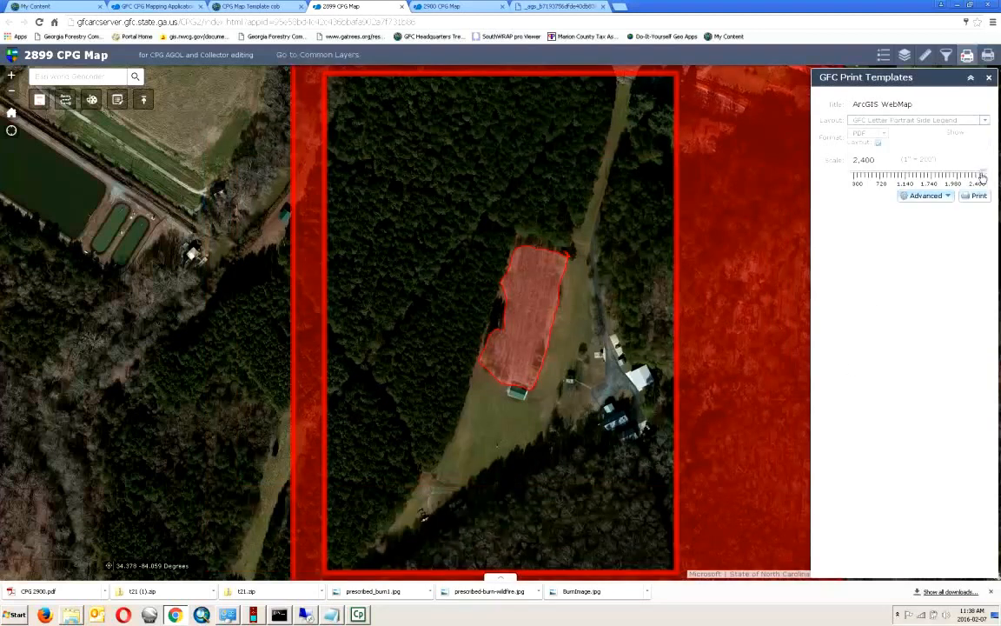
left_click_drag(982, 177, 902, 172)
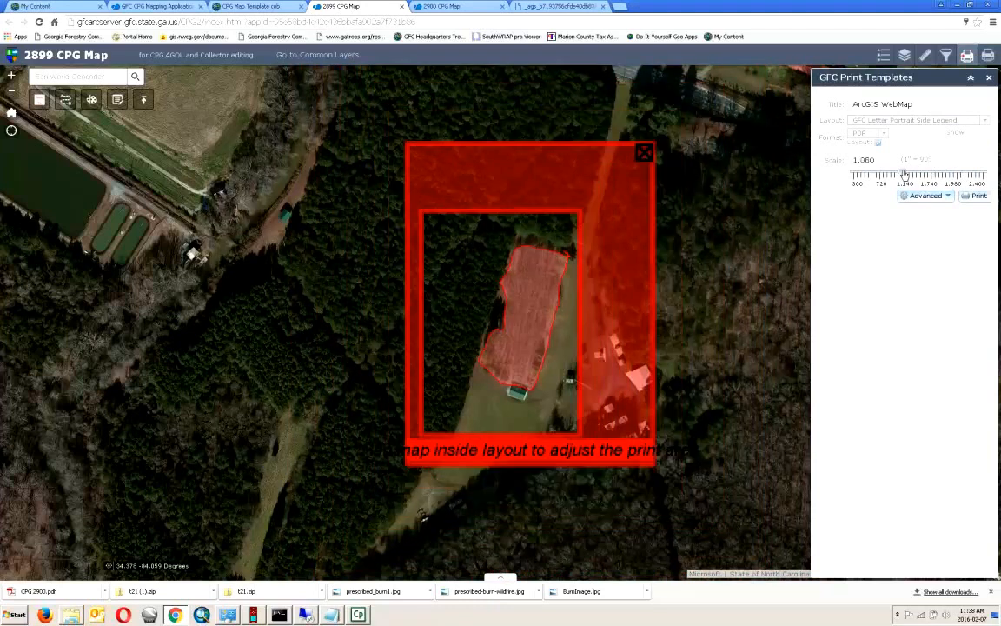
left_click_drag(477, 409, 526, 411)
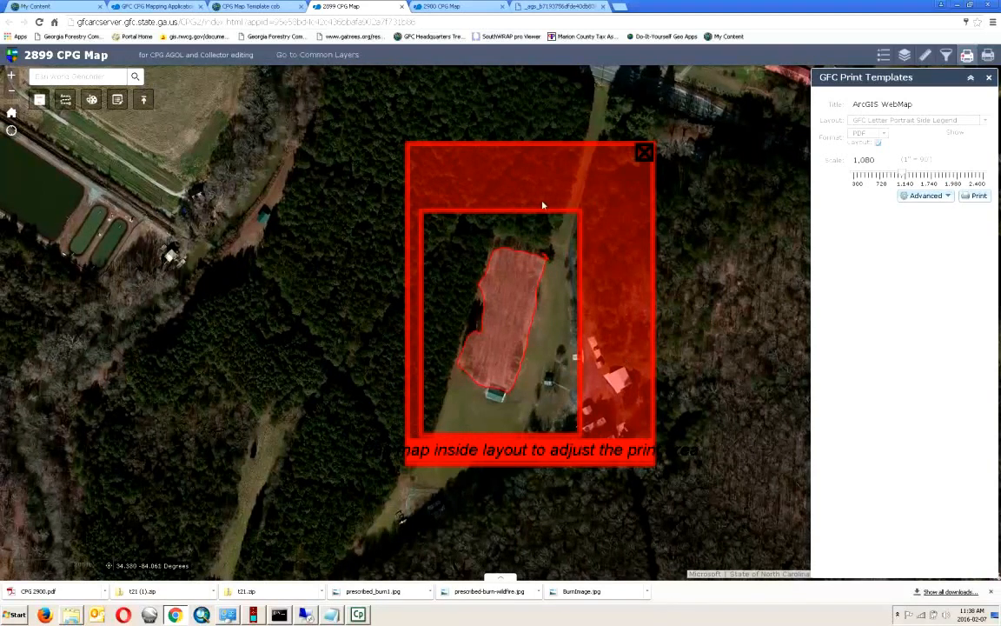
left_click_drag(930, 103, 771, 105)
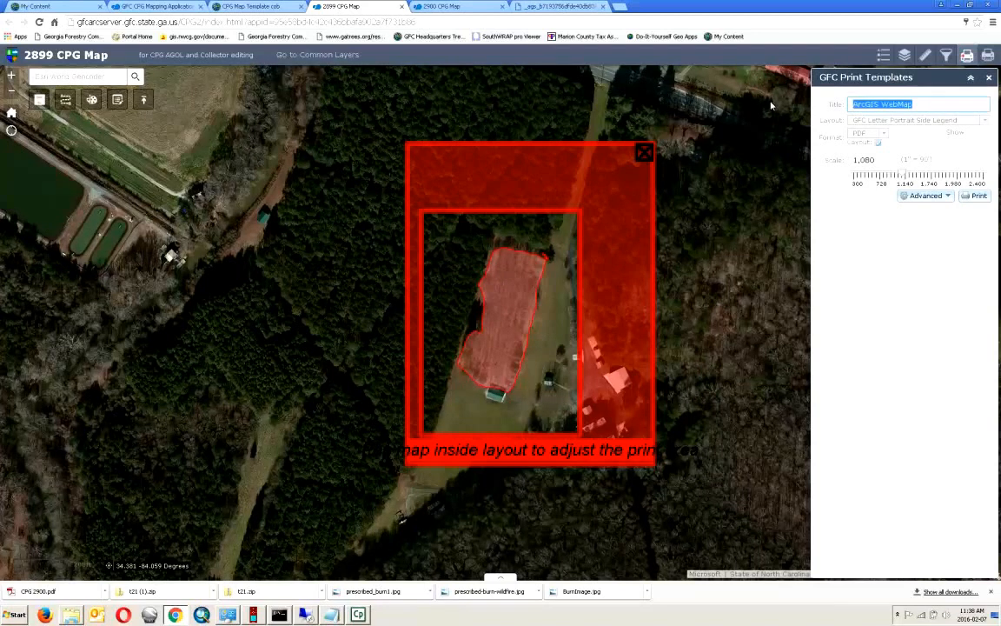
- Title the print with CPG 2899 and the landowner's surname, replace the Author metadata with the user's initials, and print the PDF
type("CPG 2899 Sm")
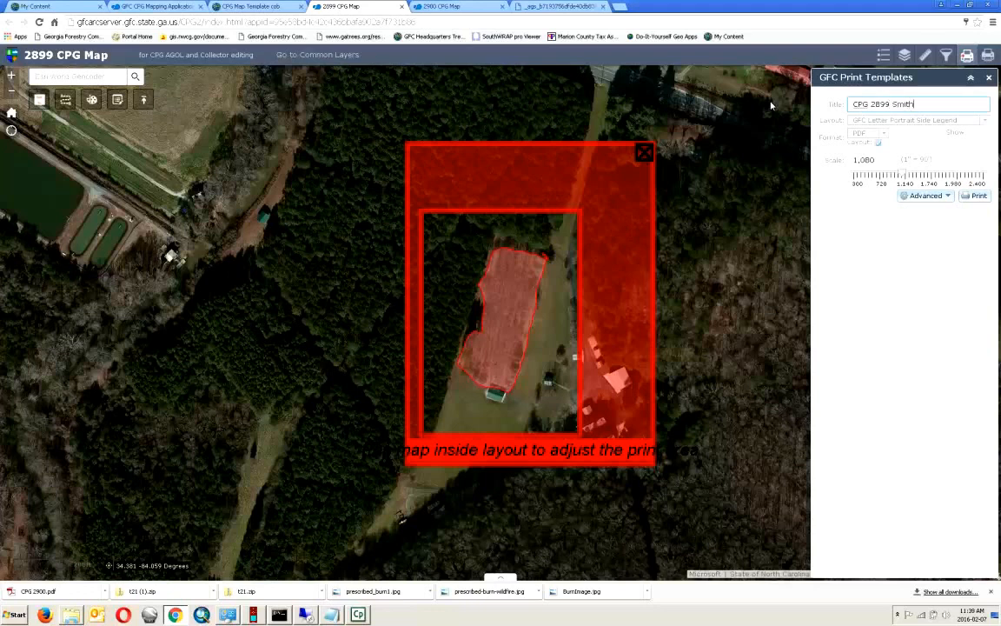
type("ith")
left_click(925, 195)
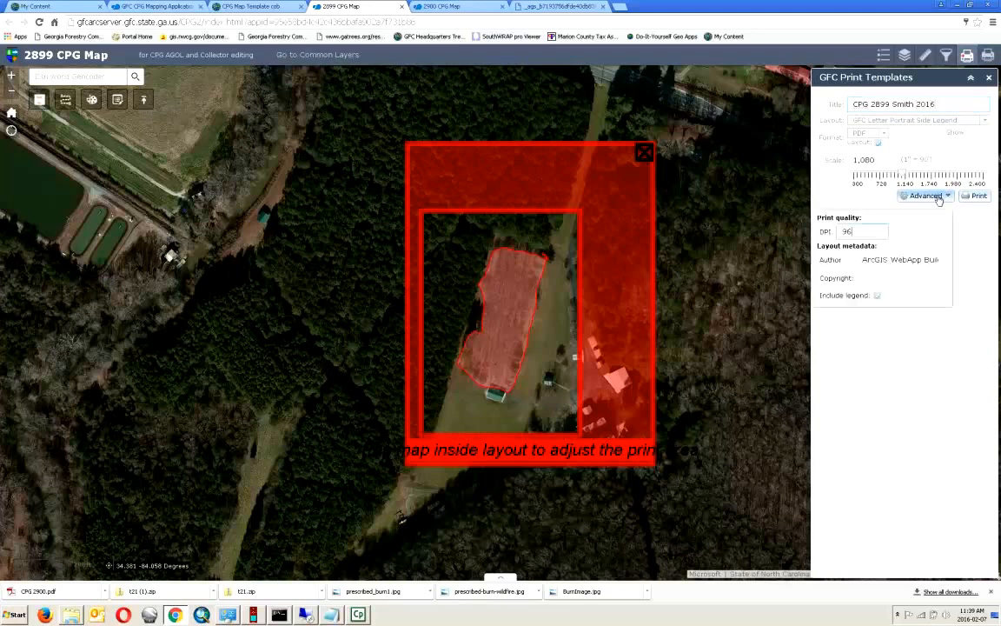
left_click(863, 260)
left_click_drag(863, 259, 981, 266)
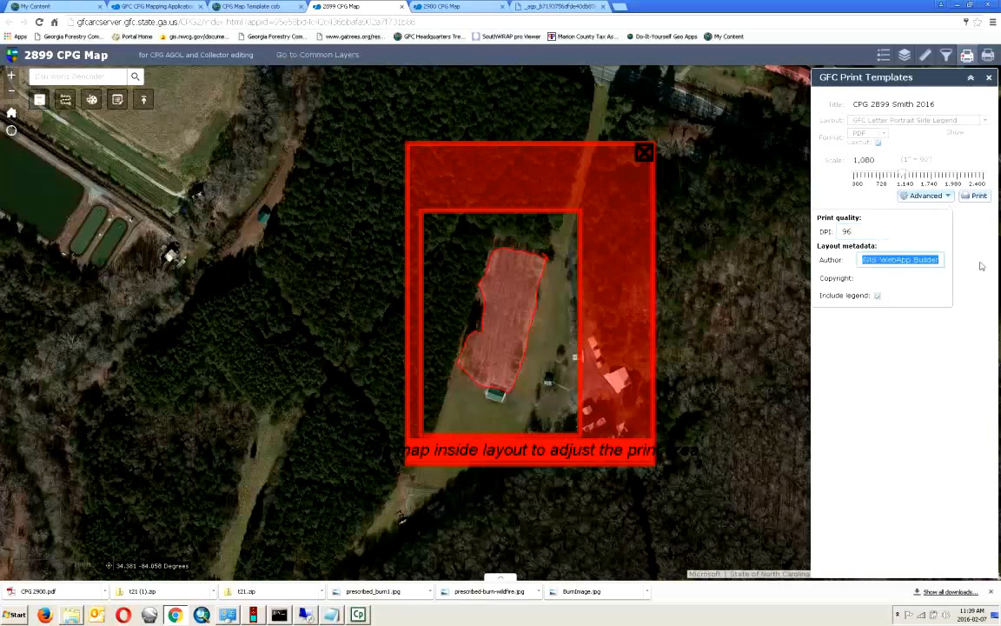
type("cob")
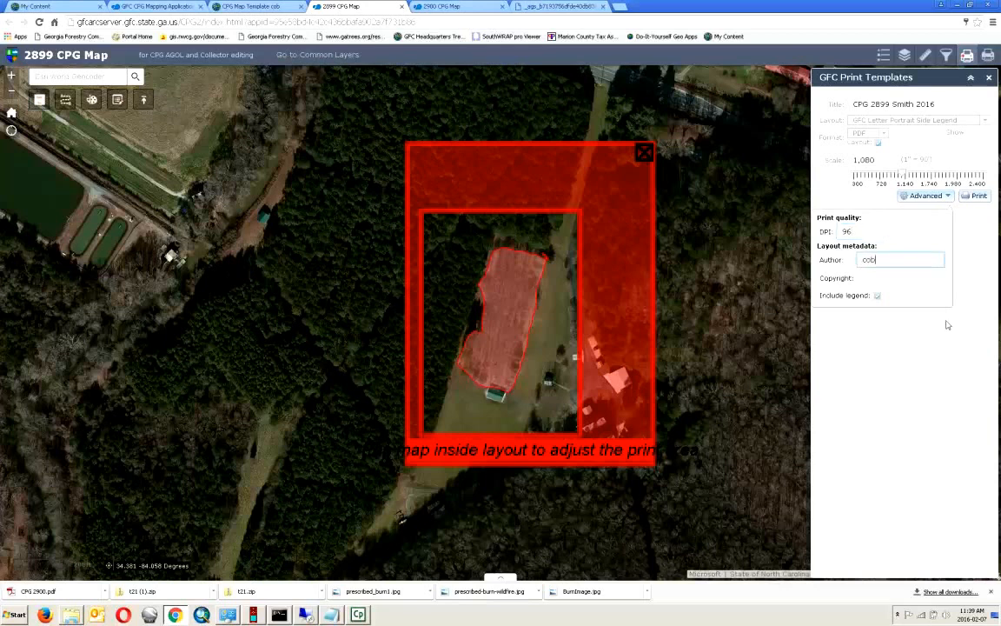
left_click(939, 357)
left_click(980, 196)
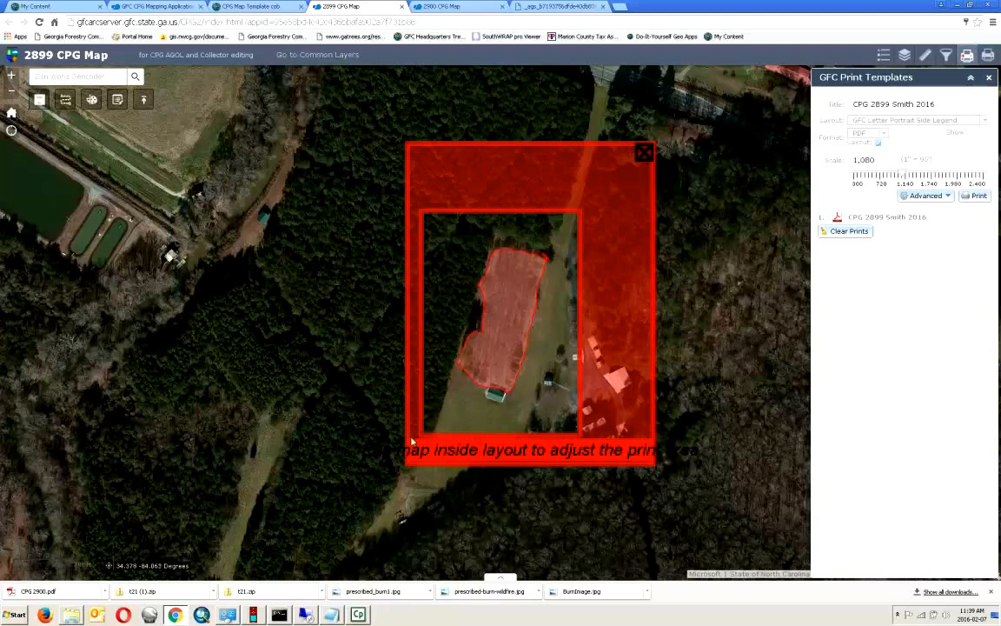
- Open the printed burn-area PDF, scroll through its legend, scale bar and author, then return to 2899 CPG Map
left_click(888, 217)
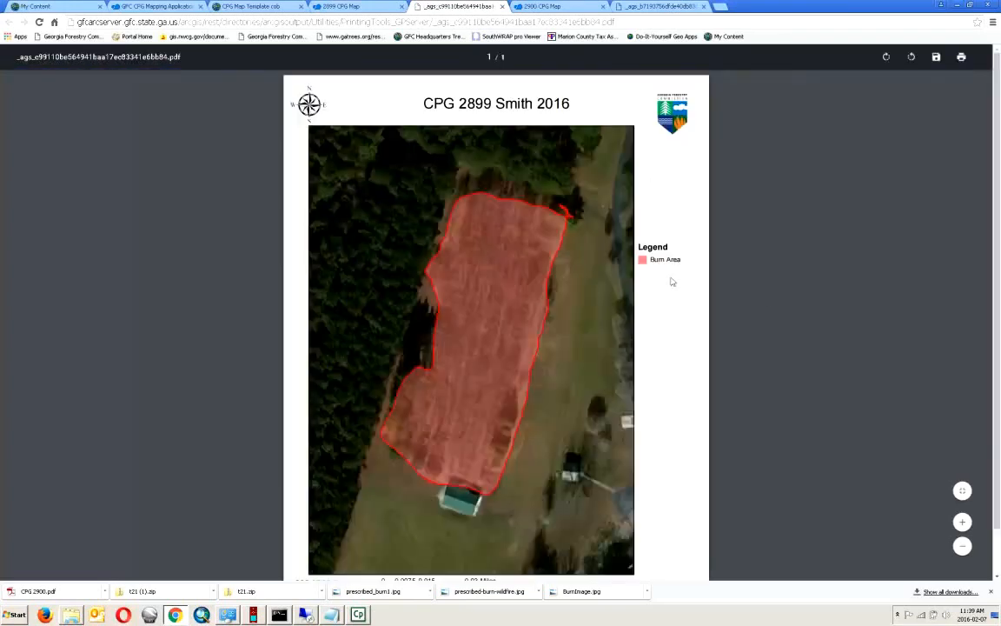
scroll(766, 299, "down", 1)
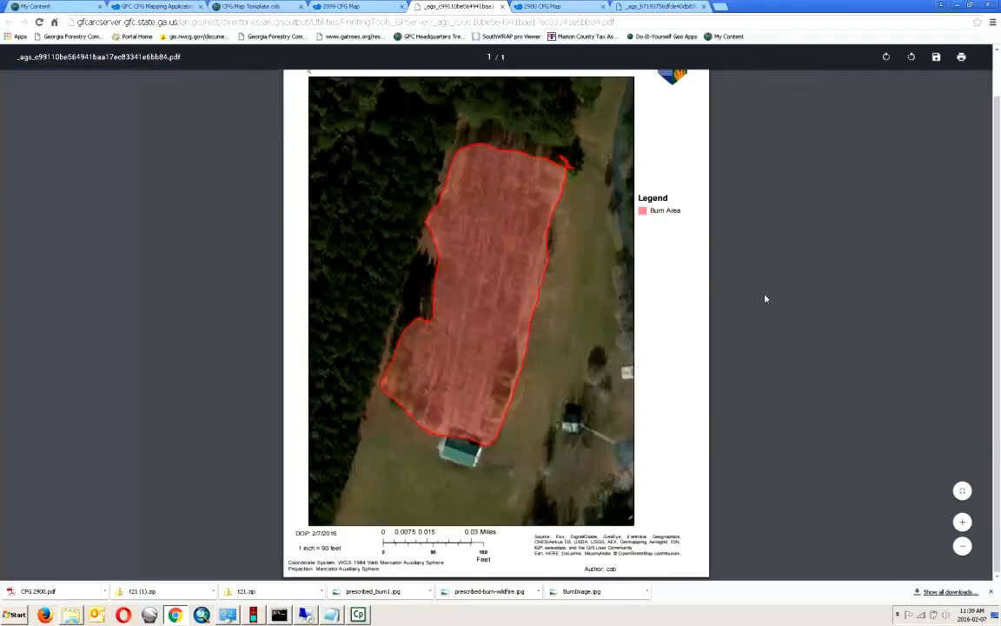
scroll(766, 299, "up", 1)
scroll(685, 267, "up", 1)
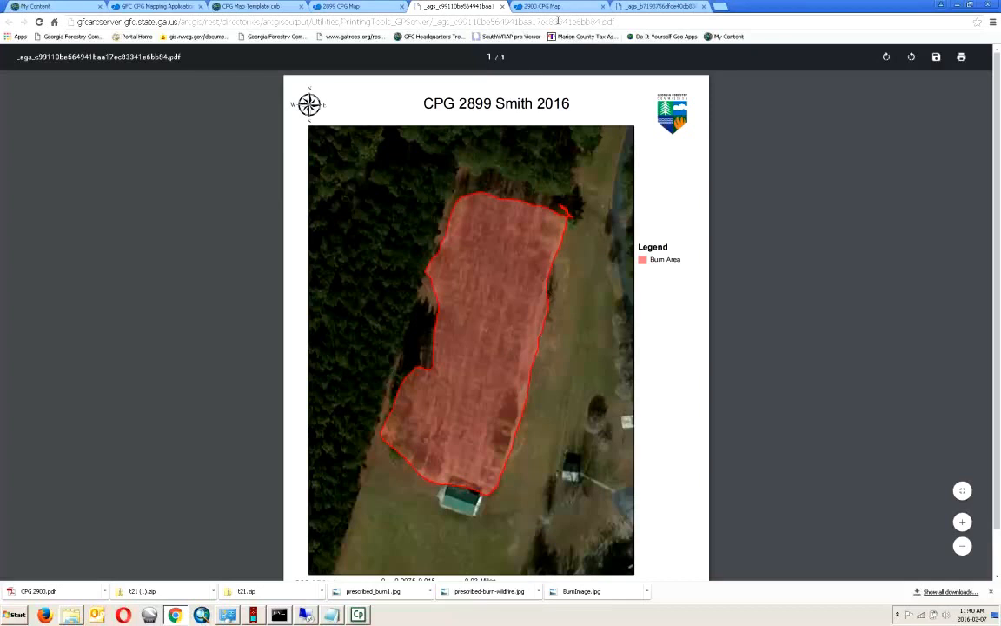
left_click(358, 7)
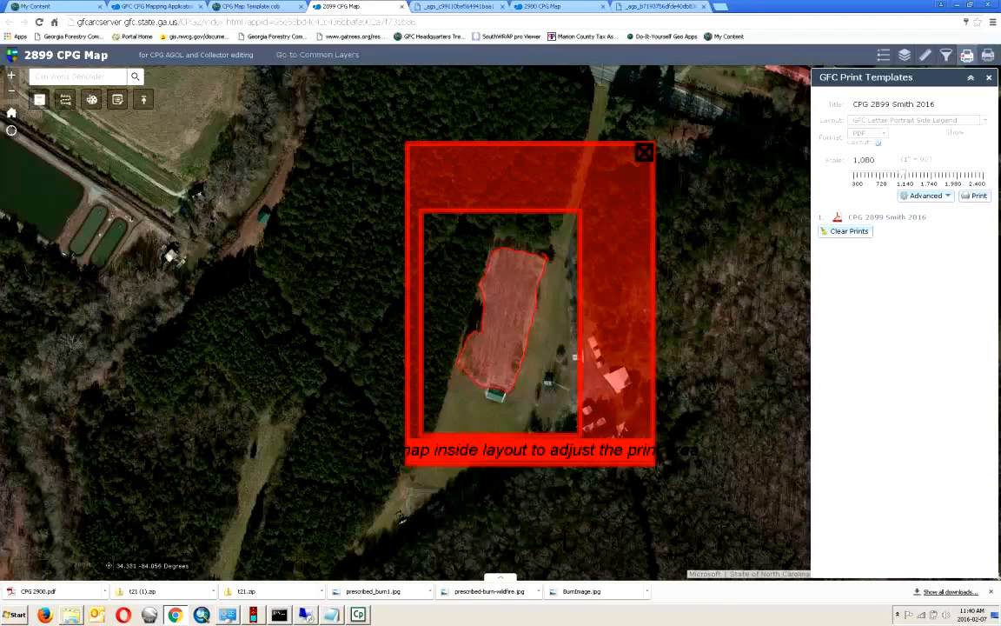
- Run the CPG_stevens_grants query for BurnID 2,900 to zoom to its 133.9273 ac burn polygon
left_click(989, 77)
left_click(946, 55)
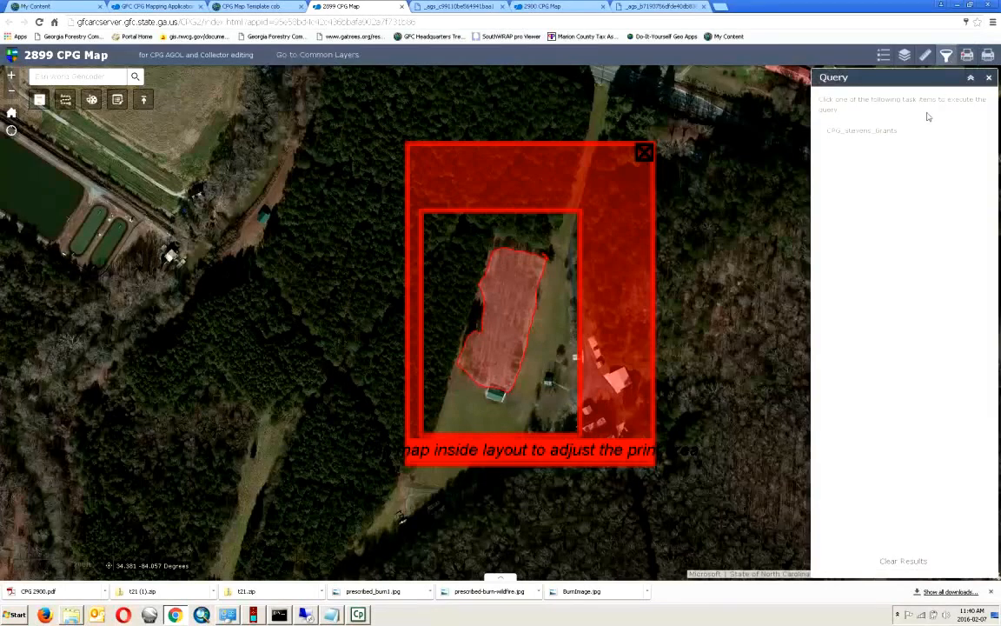
left_click(905, 130)
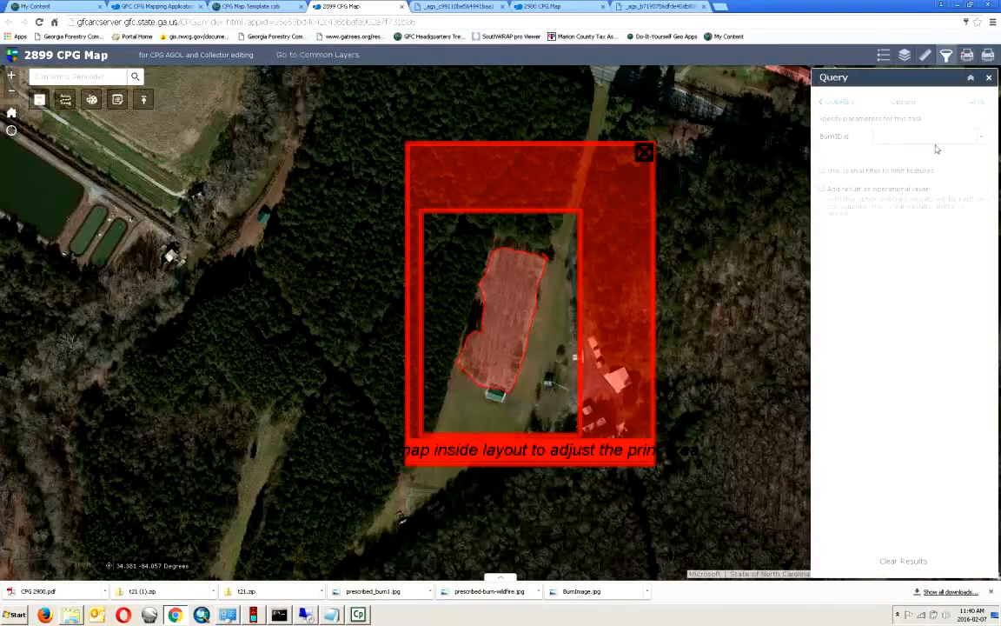
left_click(978, 143)
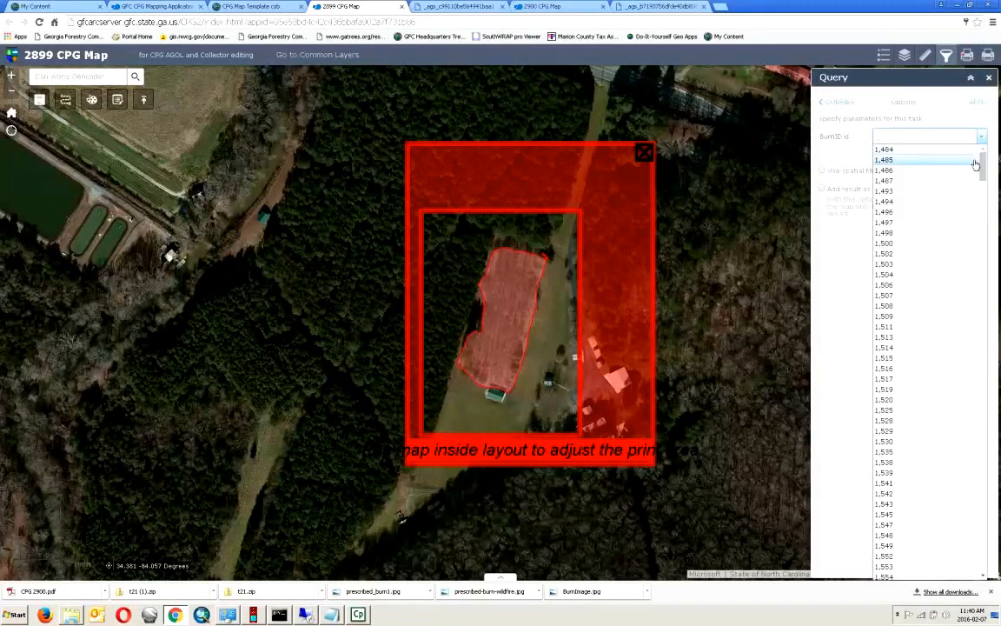
left_click_drag(987, 171, 997, 596)
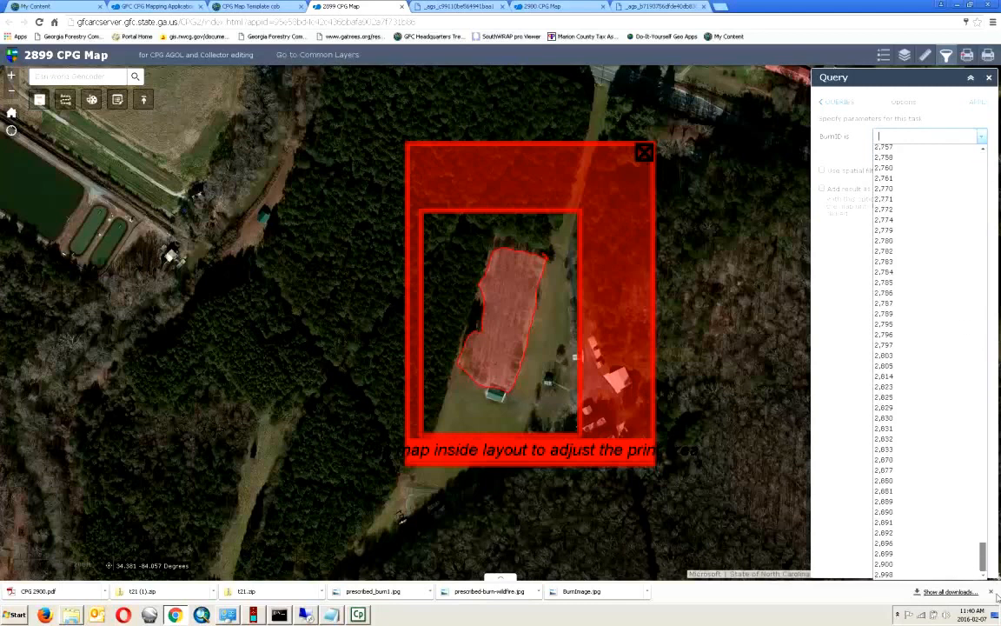
left_click(906, 565)
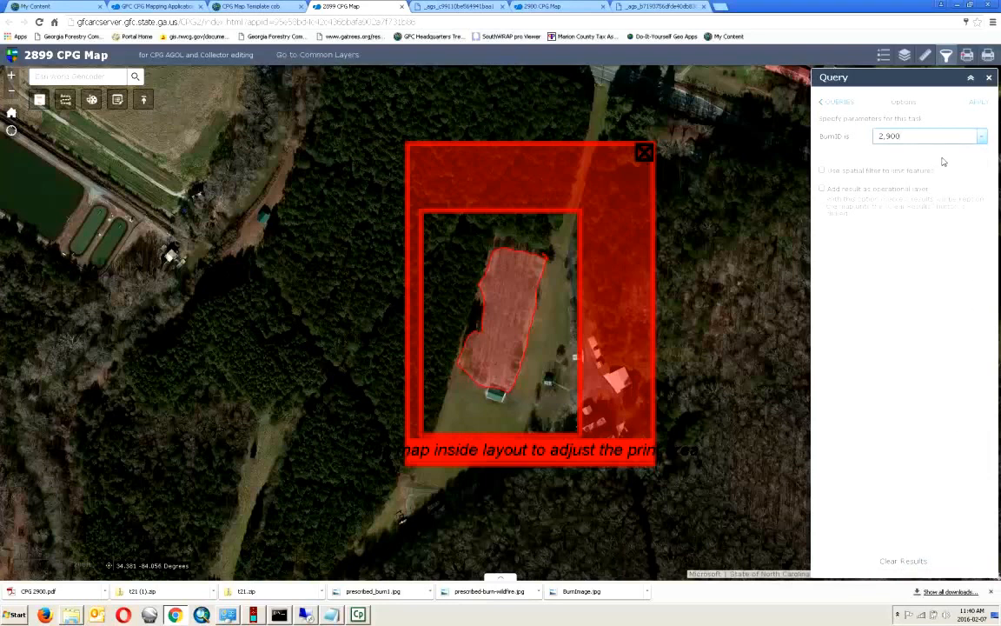
left_click(982, 105)
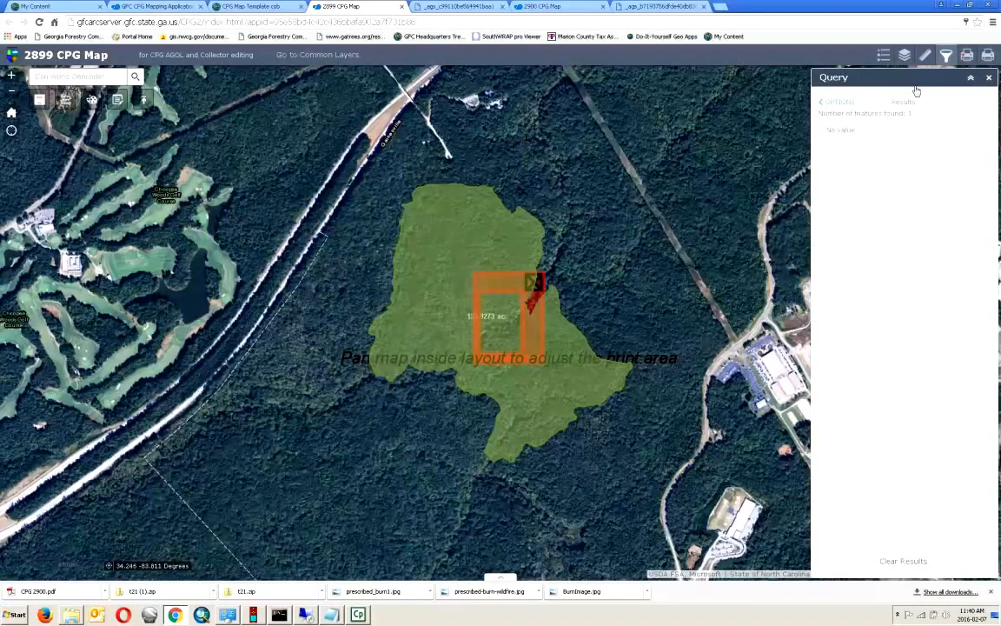
- Remove the query result polygon and print-area box from the map, then switch to My Content
left_click(990, 79)
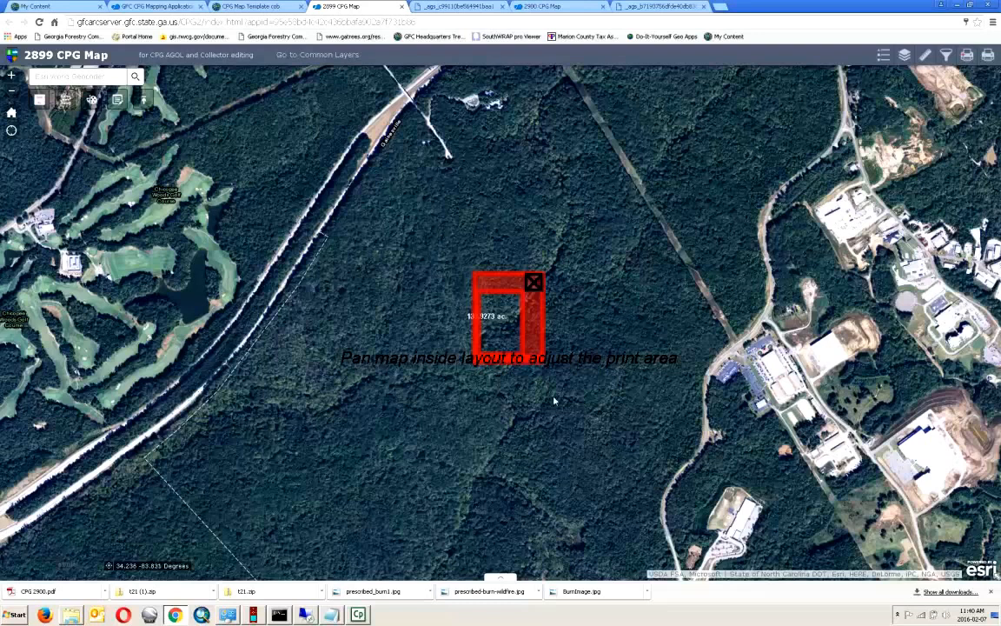
left_click(533, 282)
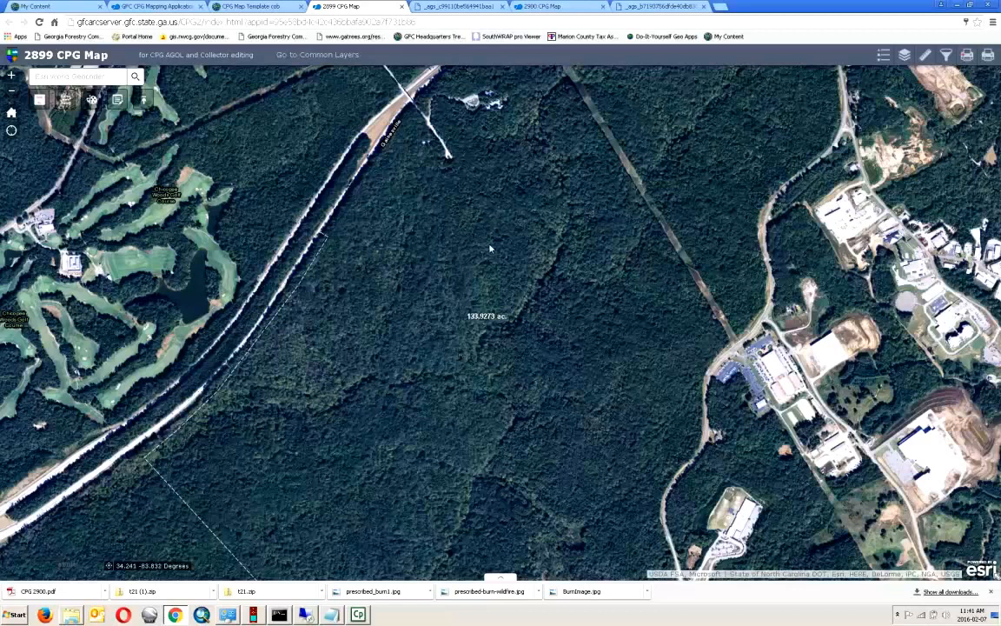
left_click(33, 7)
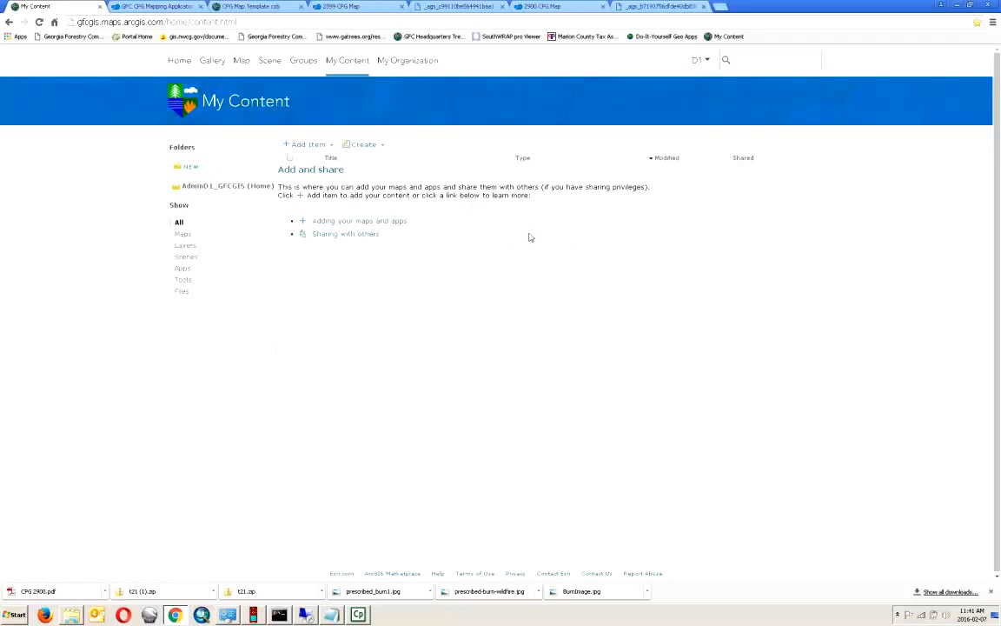
- Browse the 2899, 2900 and Home folders, then open CPG Map Template cob's item details and configuration
left_click(279, 7)
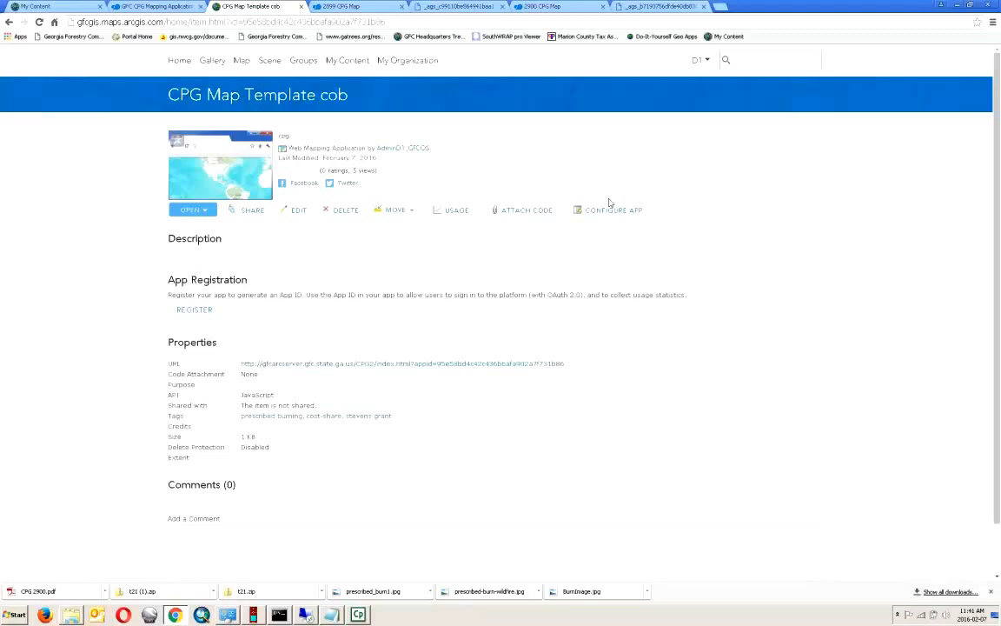
left_click(334, 61)
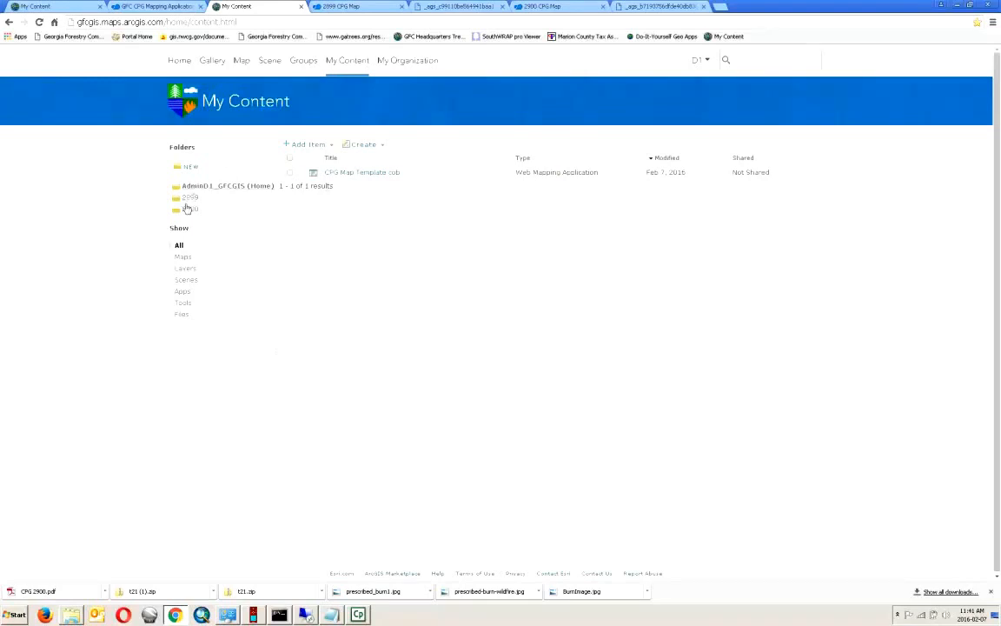
left_click(192, 198)
left_click(191, 209)
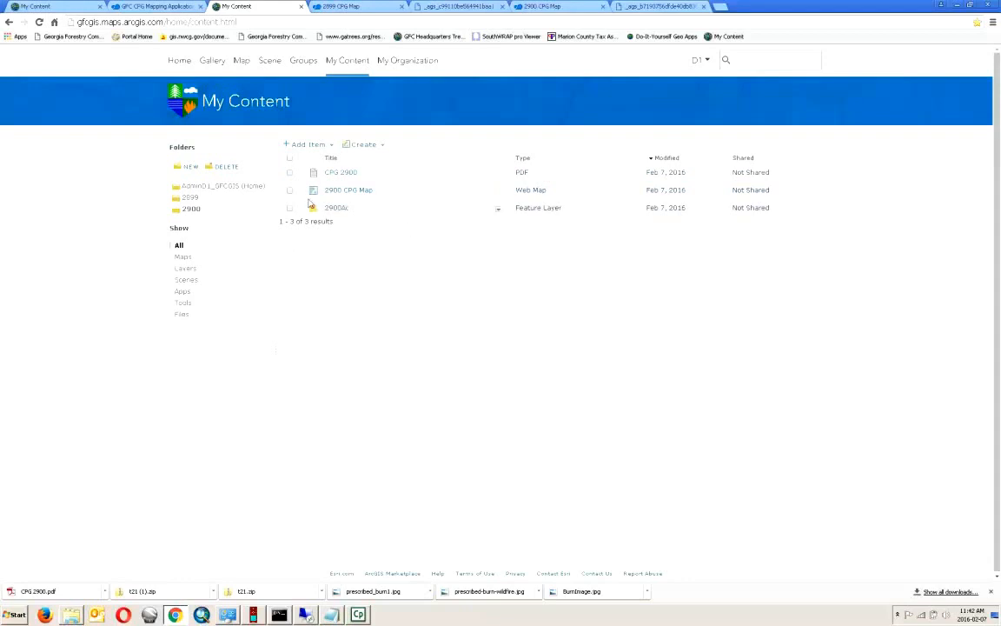
left_click(223, 188)
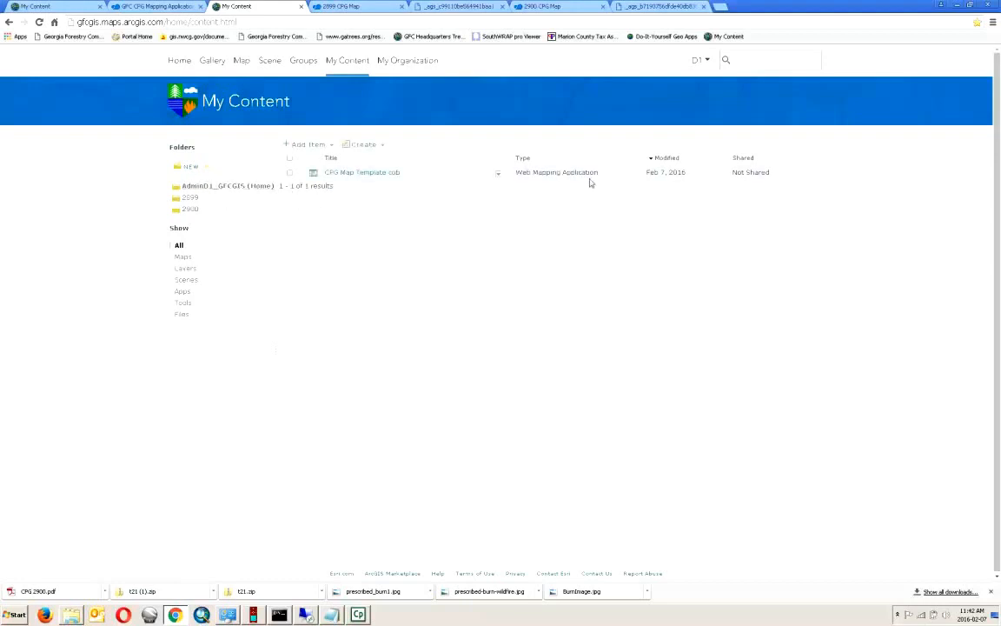
left_click(498, 173)
left_click(510, 184)
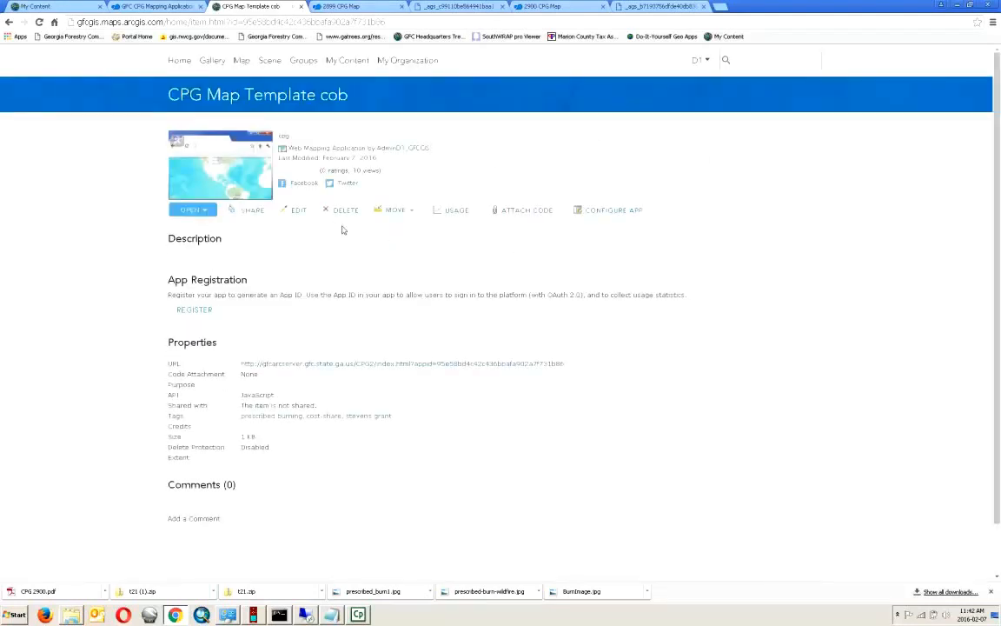
left_click(607, 209)
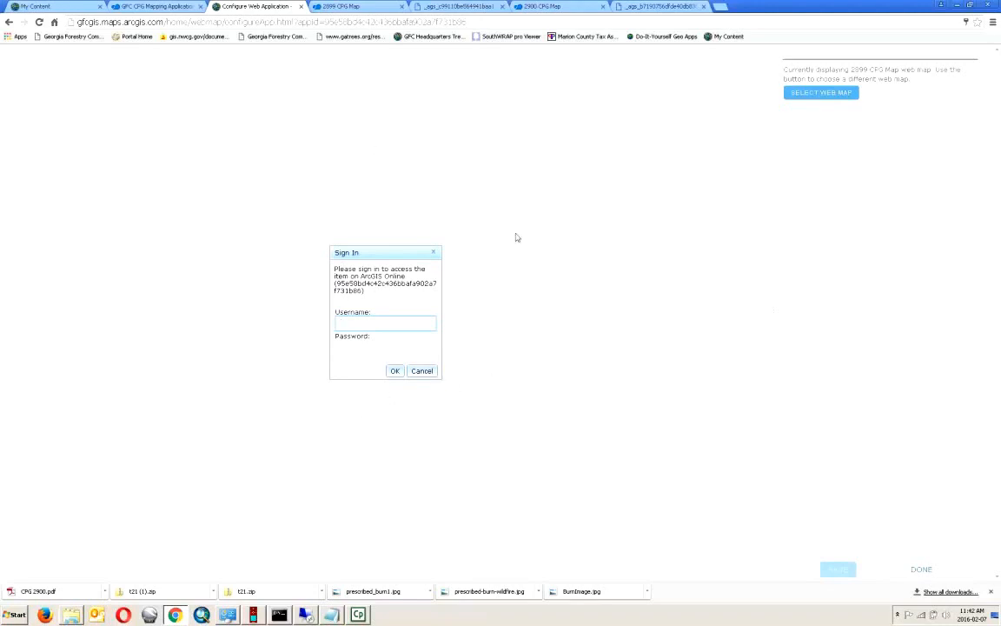
- Confirm My Content as the template's web map source unchanged, then close the Configure Web Application page
left_click(842, 95)
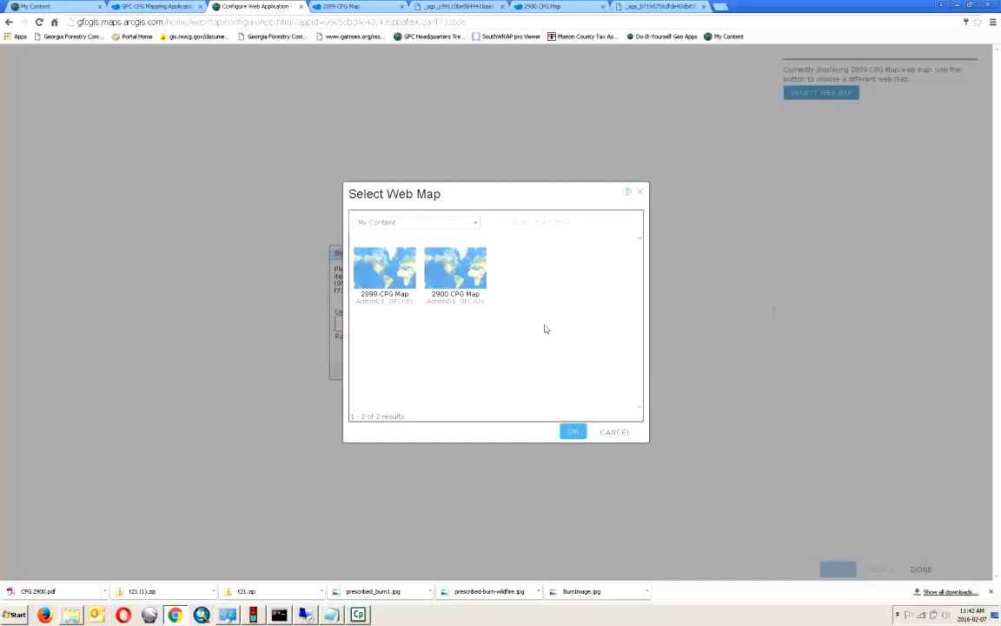
left_click(477, 225)
left_click(479, 224)
left_click(621, 439)
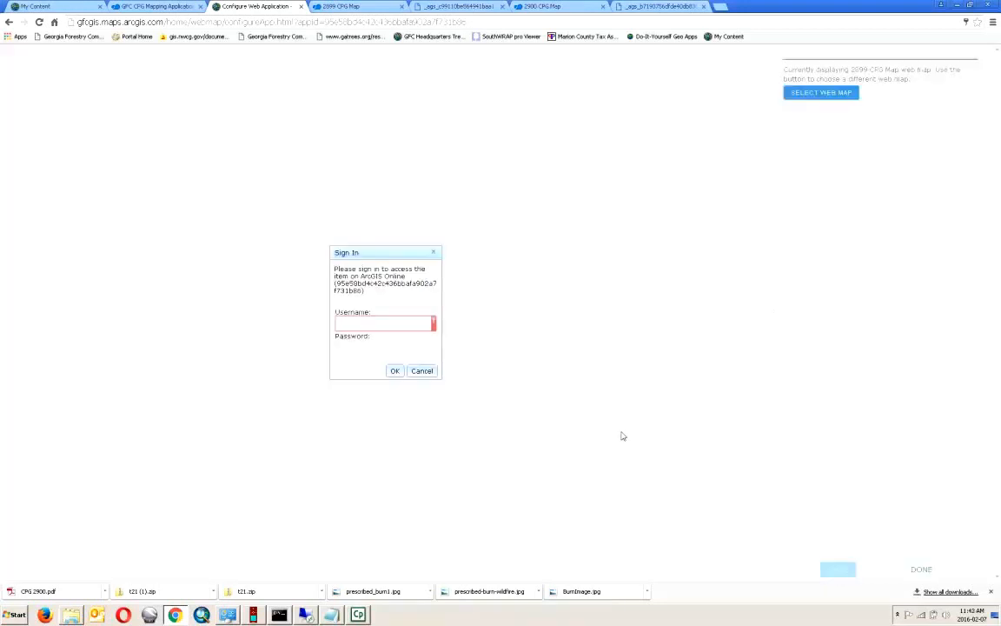
left_click(301, 7)
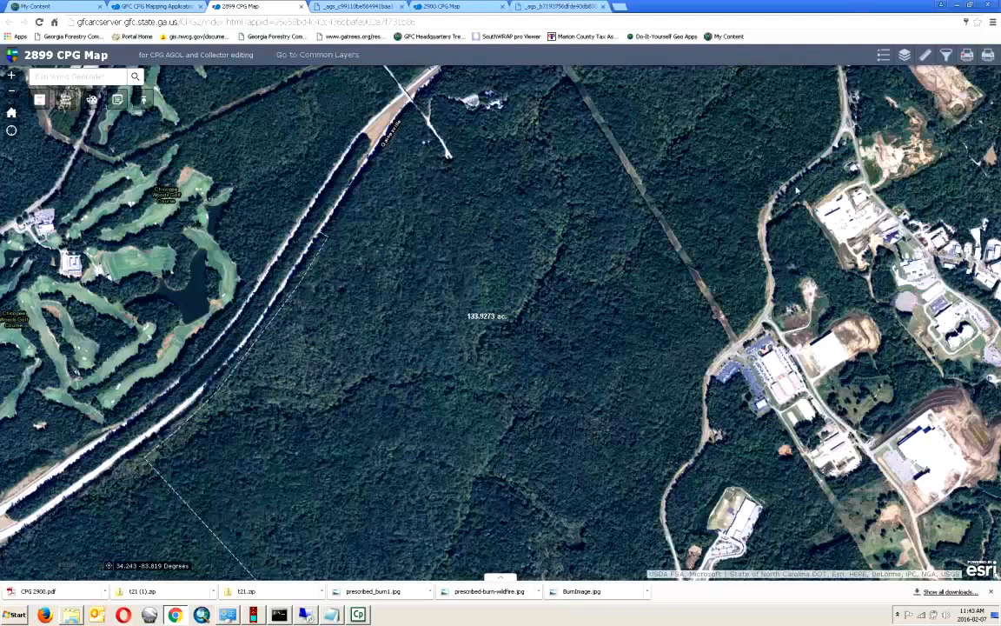
- Return to the CPG 2899 Smith 2016 PDF and scroll down to its scale bar and credits
left_click(374, 7)
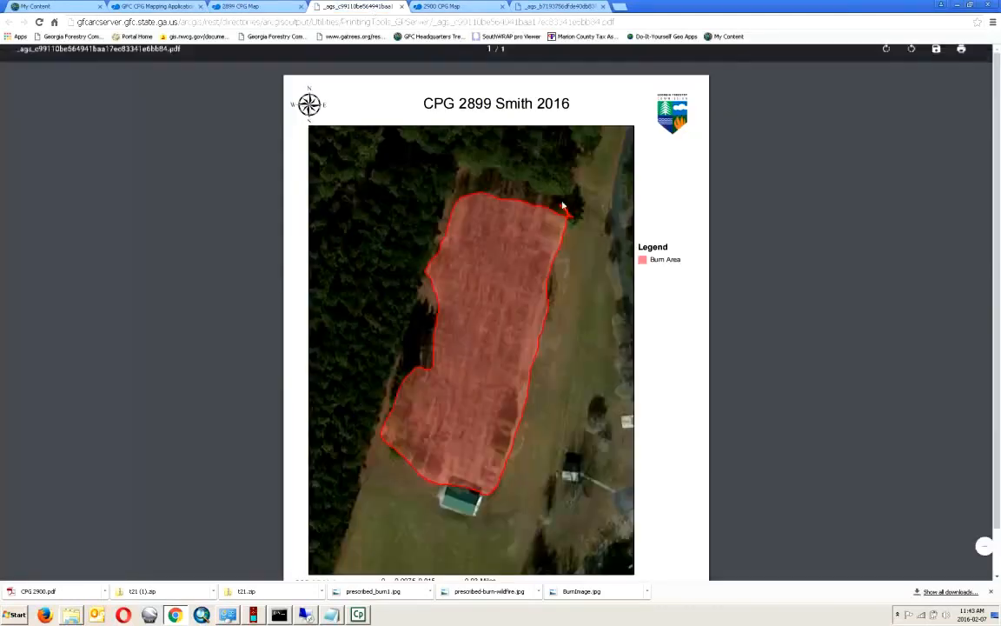
scroll(761, 363, "down", 1)
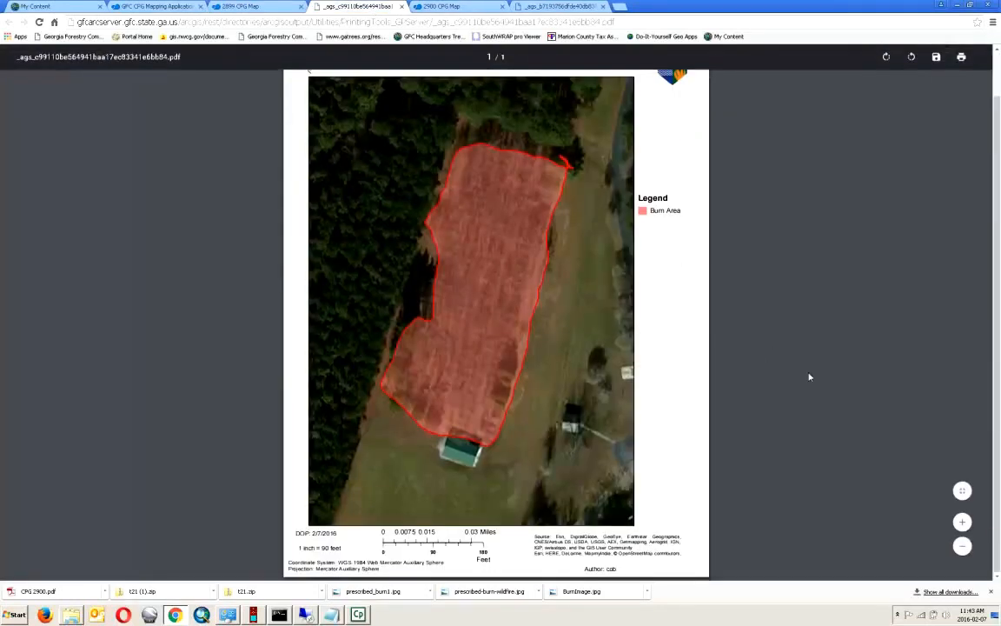